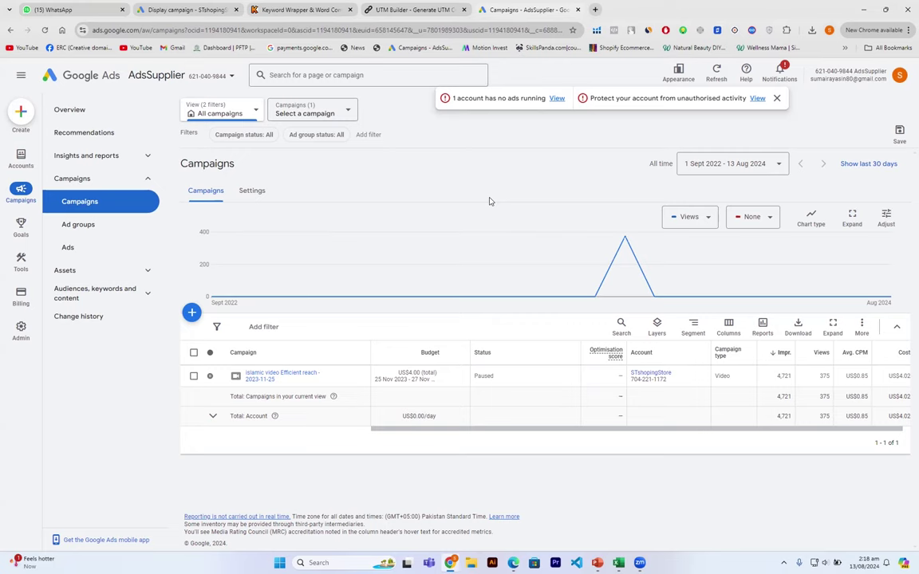
# Step: Start a new campaign and choose the STshopingStore account for it
pyautogui.click(25, 116)
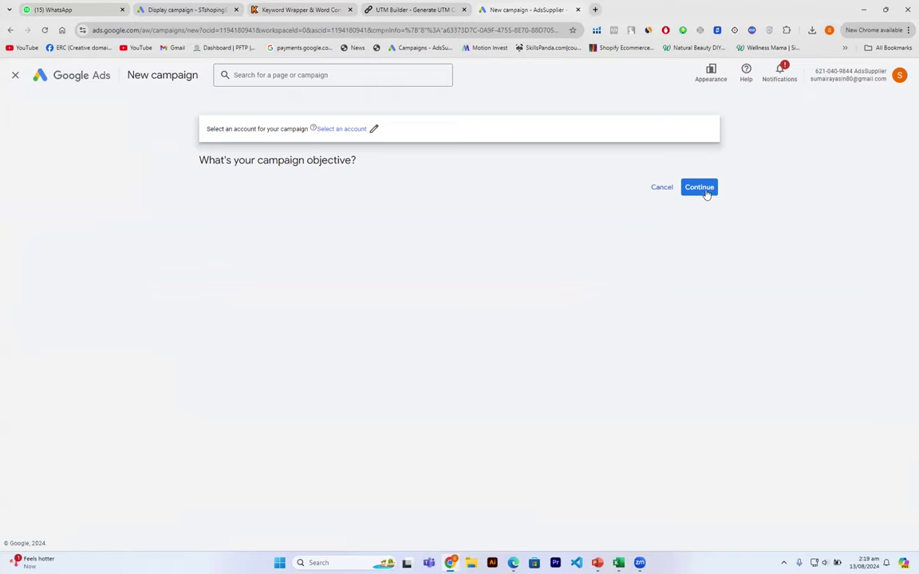
pyautogui.click(342, 130)
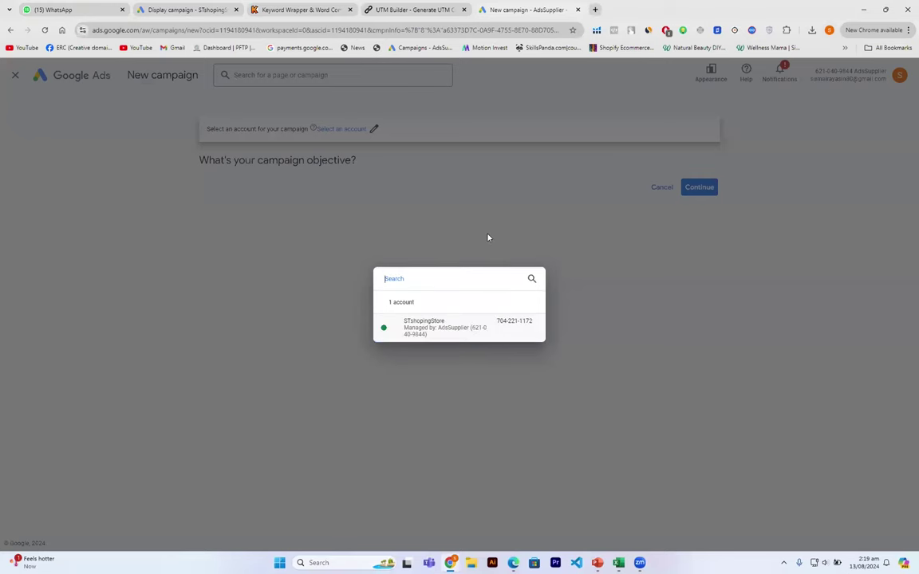
pyautogui.press('Return')
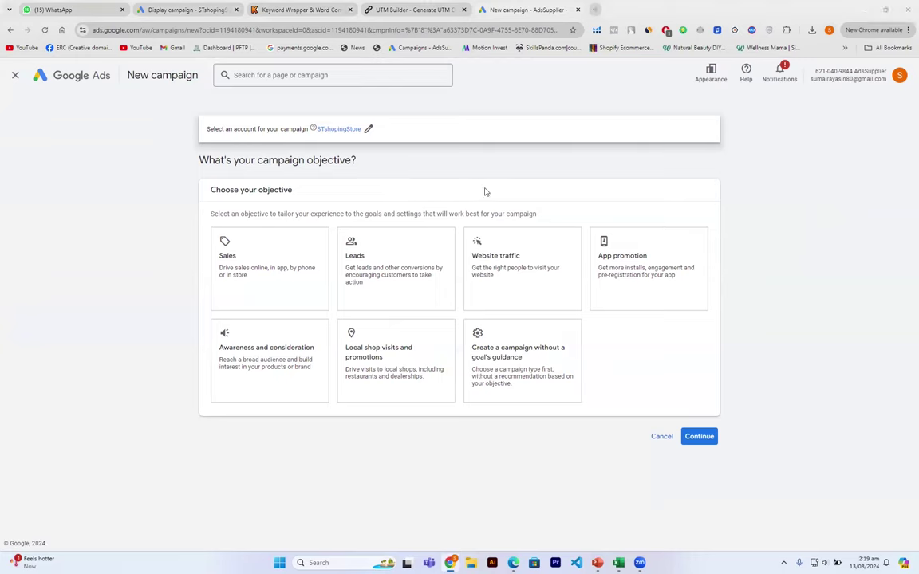
pyautogui.click(359, 373)
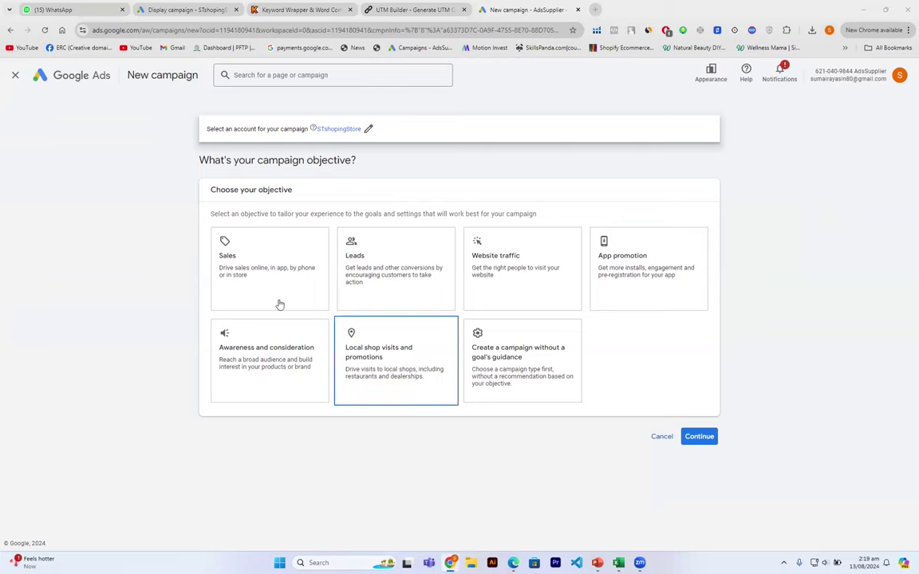
pyautogui.click(278, 274)
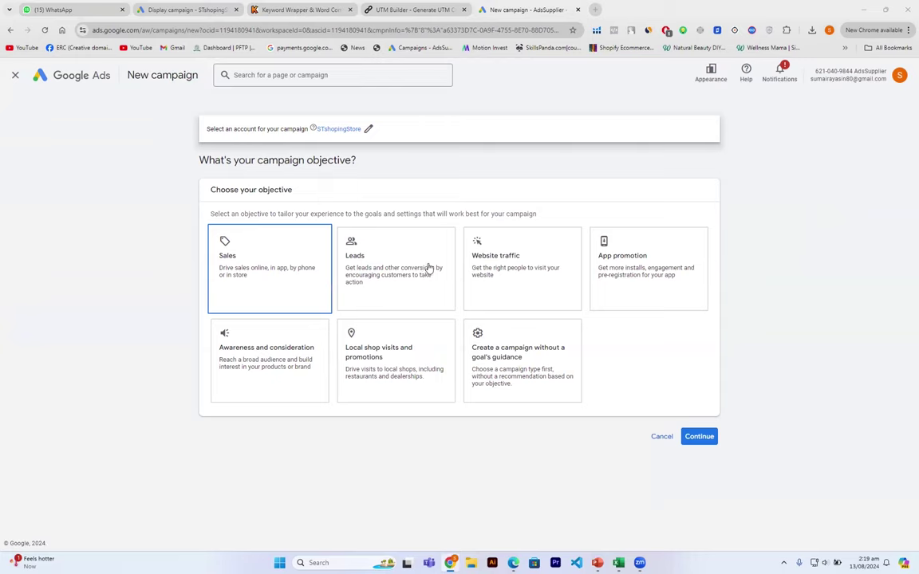
pyautogui.click(428, 269)
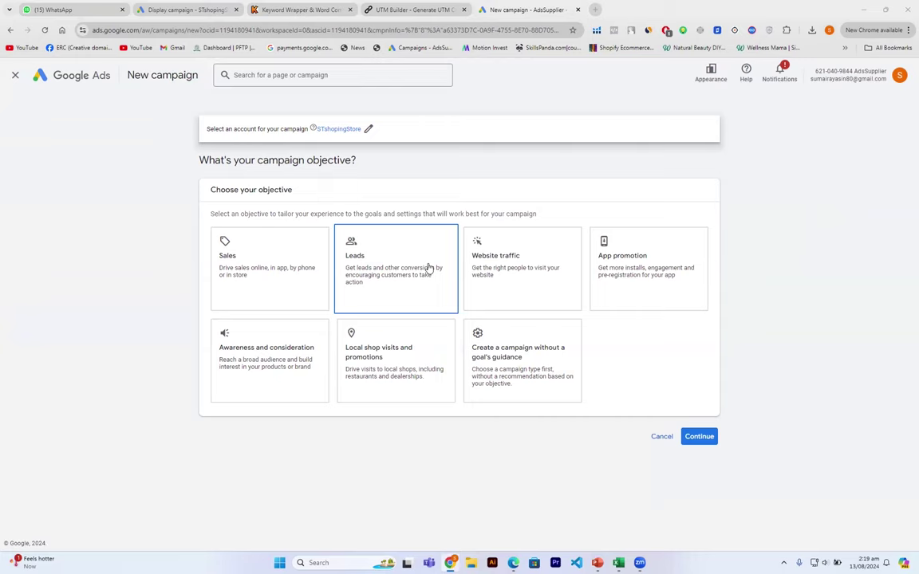
pyautogui.click(509, 274)
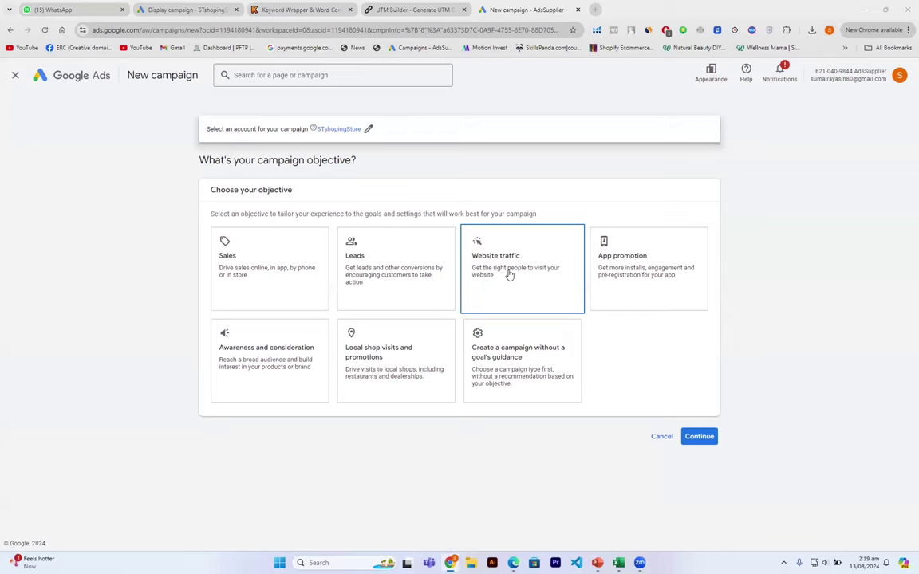
pyautogui.click(262, 376)
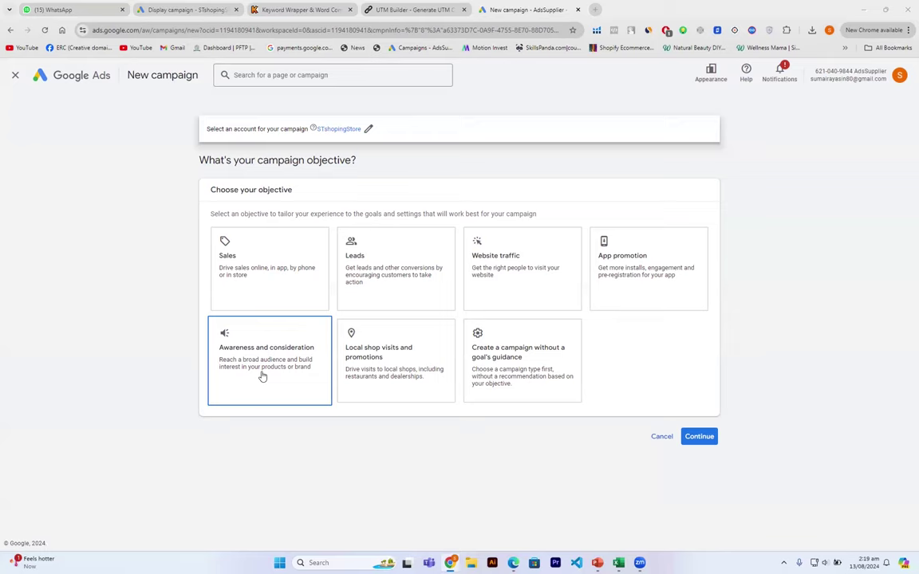
pyautogui.click(414, 388)
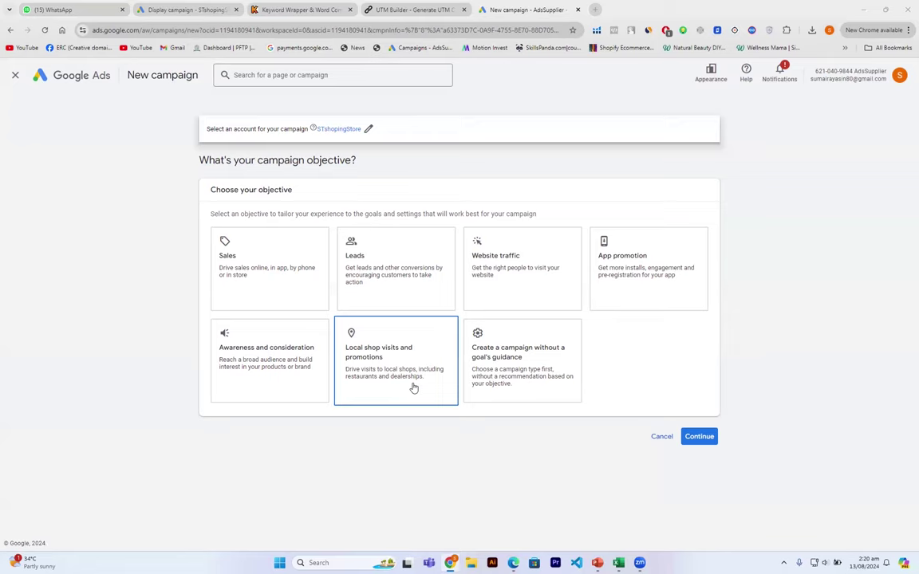
# Step: Choose to create the campaign without a goal's guidance and select Display as the campaign type
pyautogui.click(523, 367)
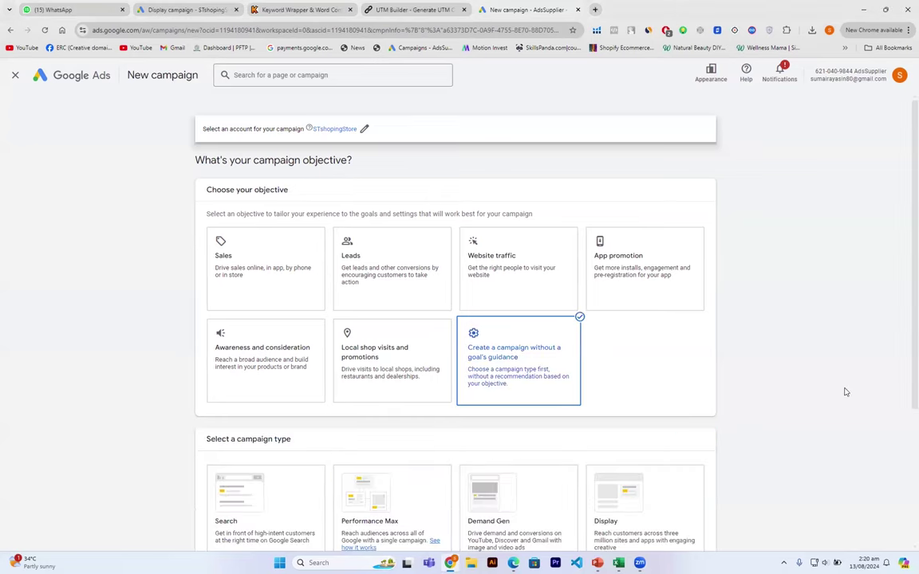
pyautogui.scroll(-1, 846, 389)
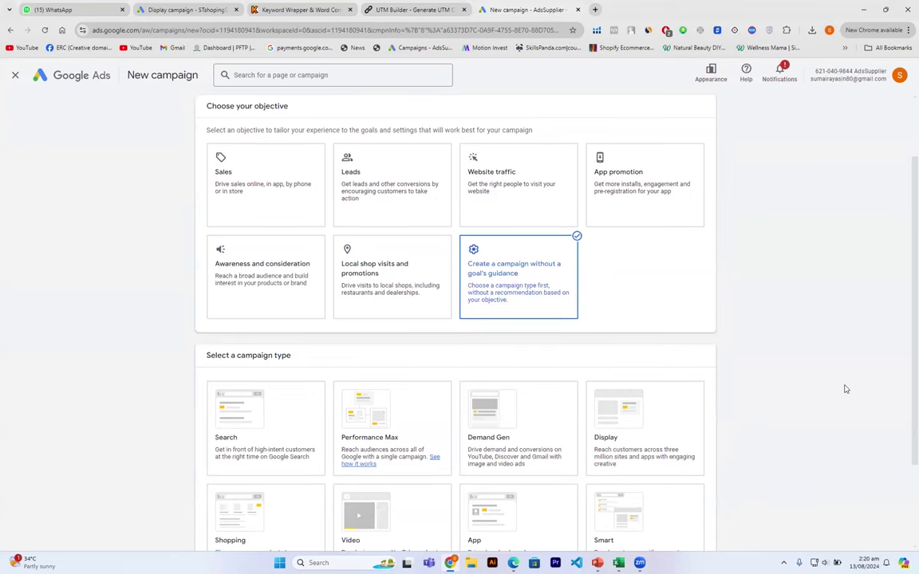
pyautogui.scroll(-1, 846, 389)
pyautogui.scroll(-1, 847, 389)
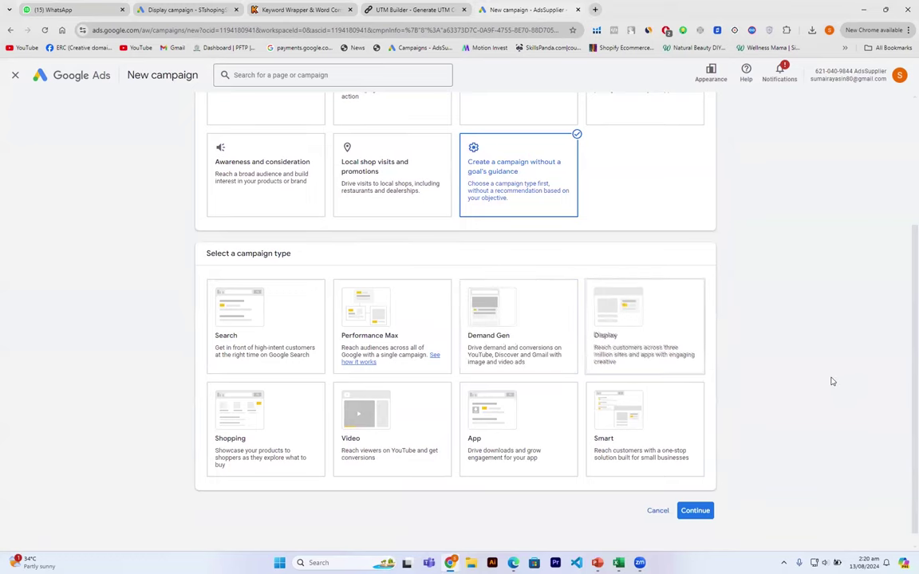
pyautogui.scroll(-1, 831, 381)
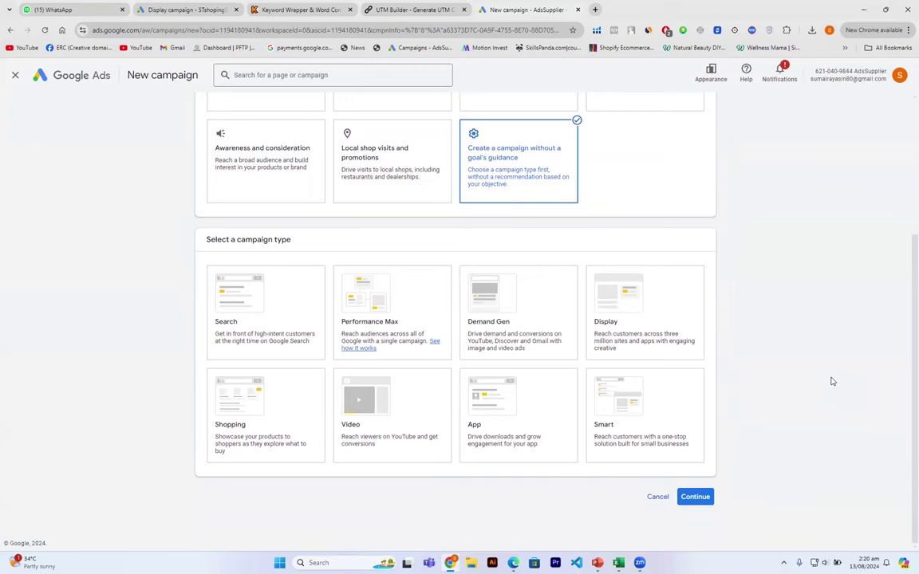
pyautogui.click(656, 316)
pyautogui.scroll(-3, 815, 355)
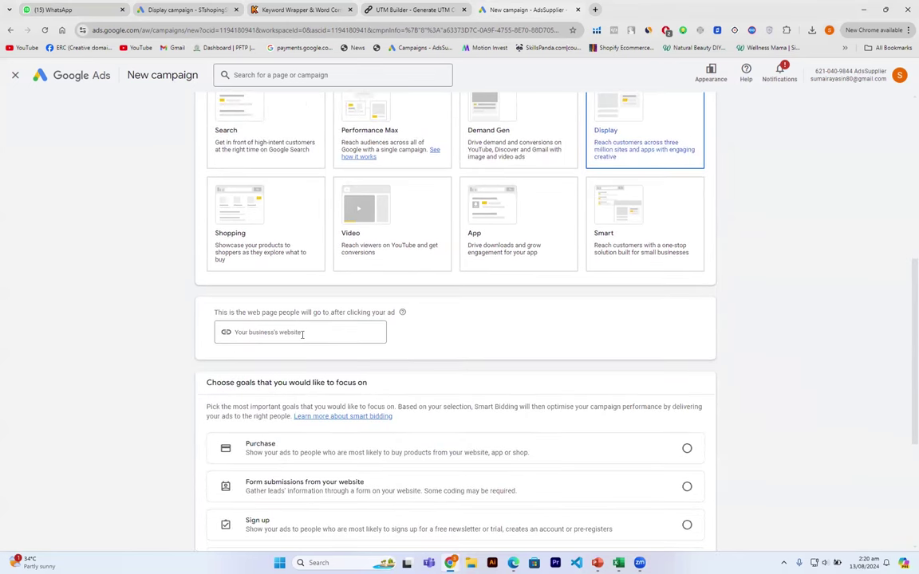
pyautogui.click(301, 334)
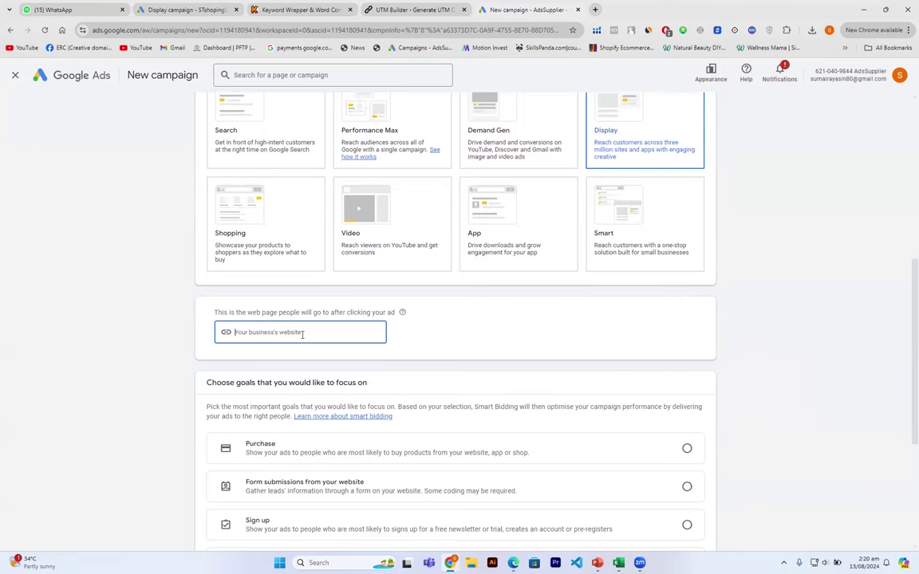
pyautogui.write('exa')
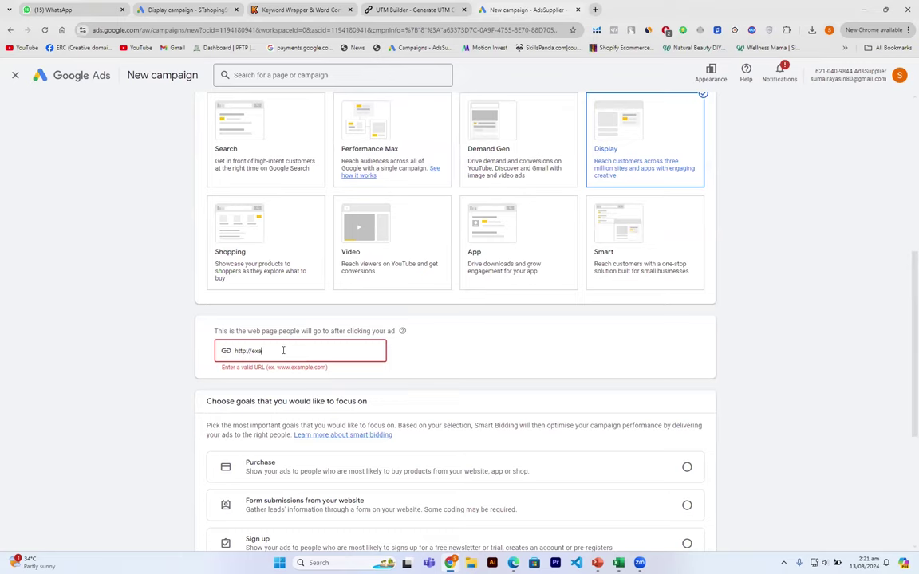
pyautogui.write('mple.com')
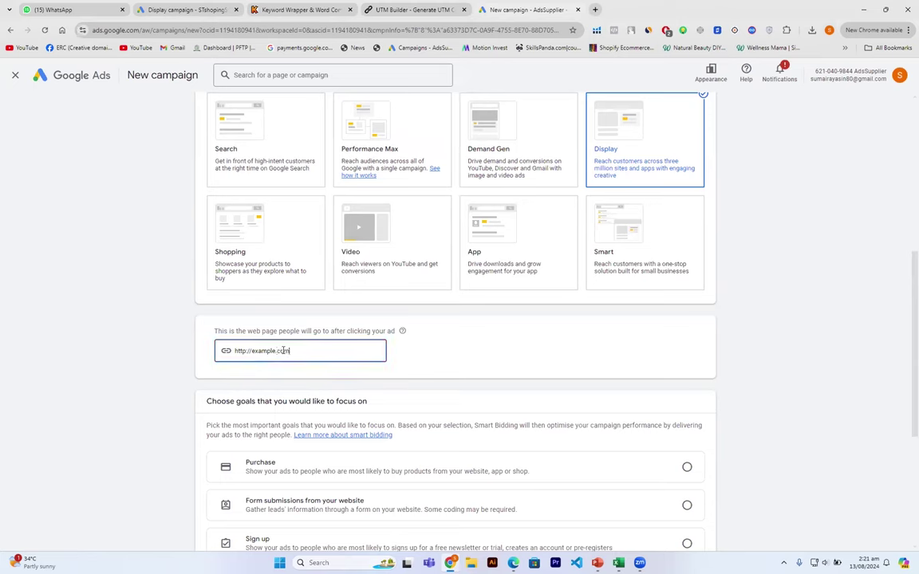
pyautogui.click(464, 363)
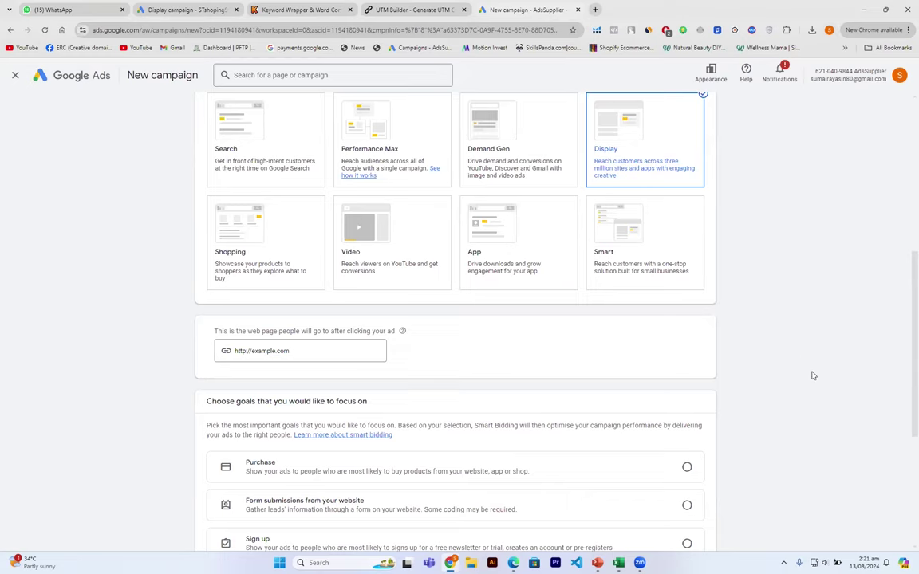
# Step: Choose Purchase as the goal the campaign focuses on
pyautogui.scroll(-3, 803, 362)
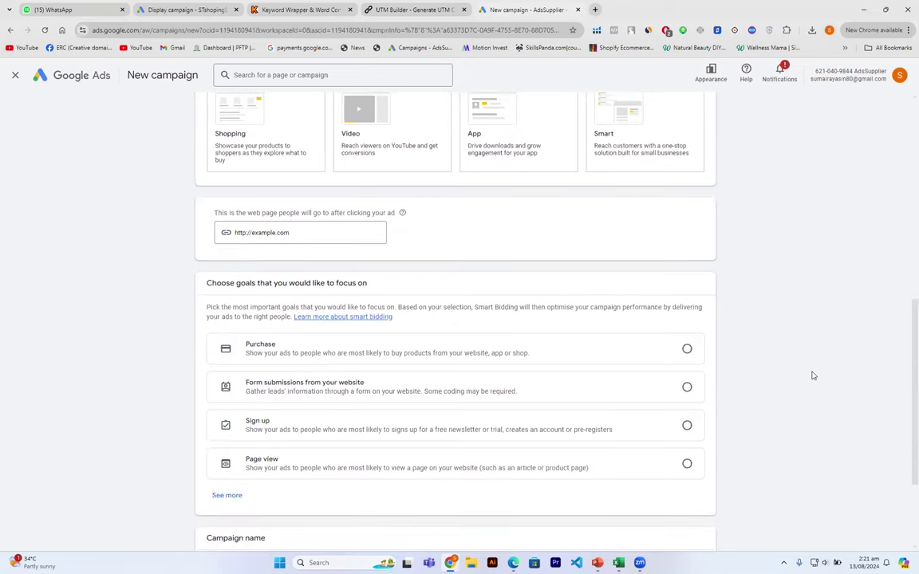
pyautogui.scroll(-1, 812, 376)
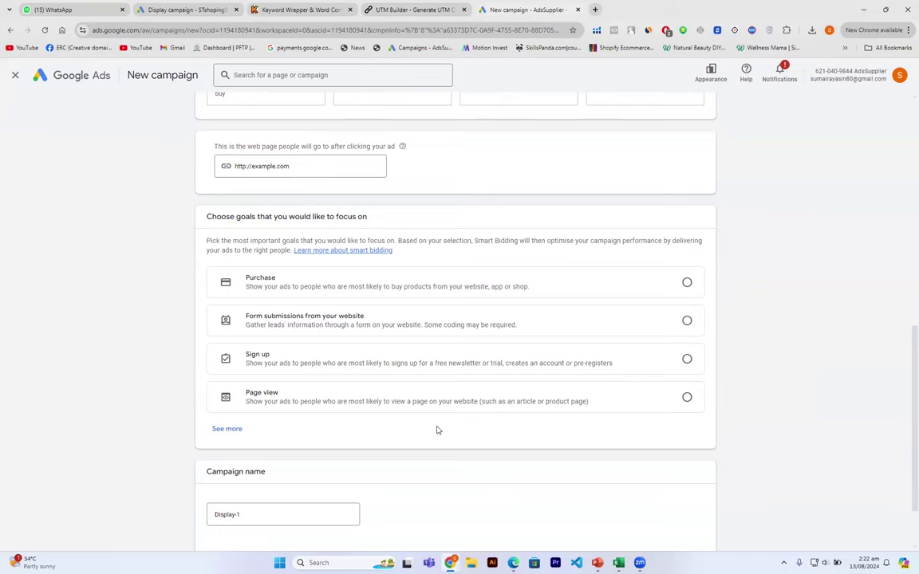
pyautogui.click(687, 284)
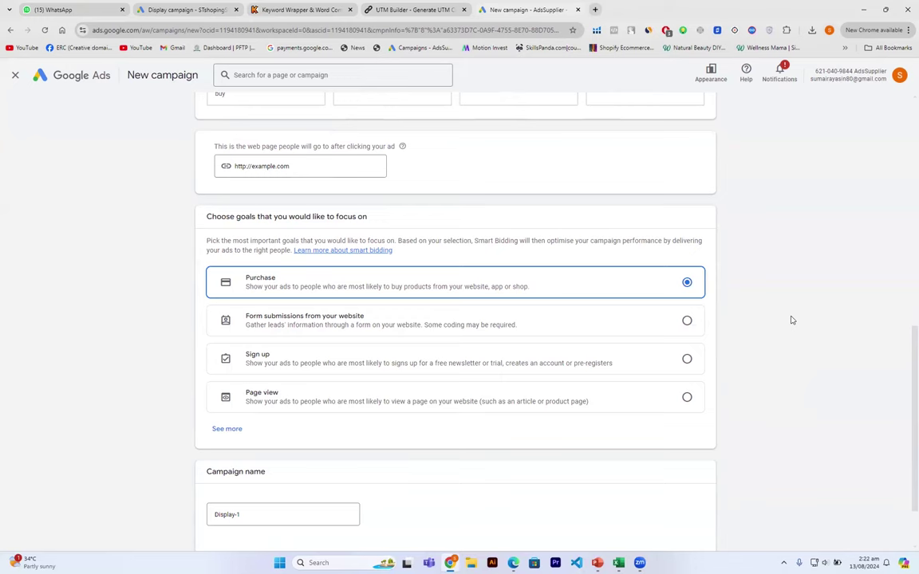
# Step: Name the campaign "Display campaign for sales" and continue by starting a new campaign rather than a saved draft
pyautogui.scroll(-1, 791, 317)
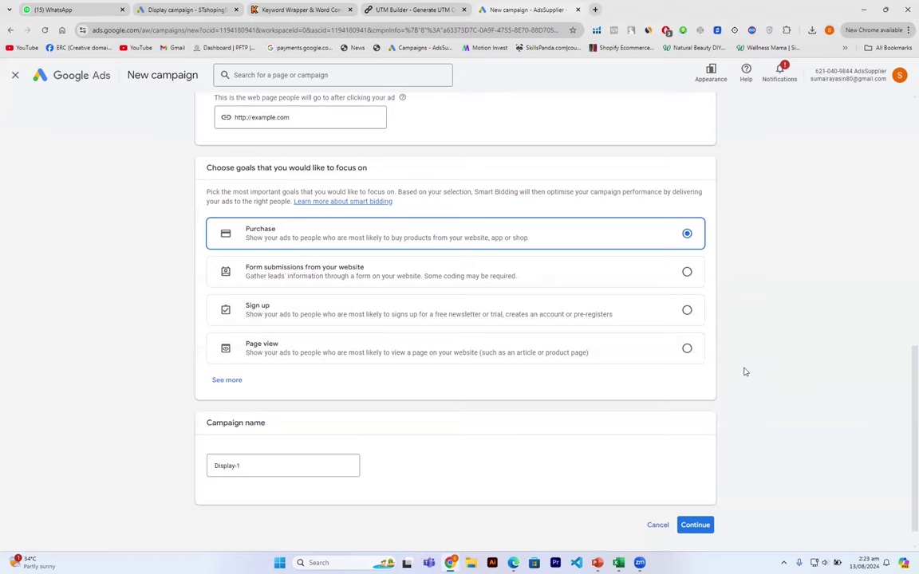
pyautogui.scroll(-1, 745, 372)
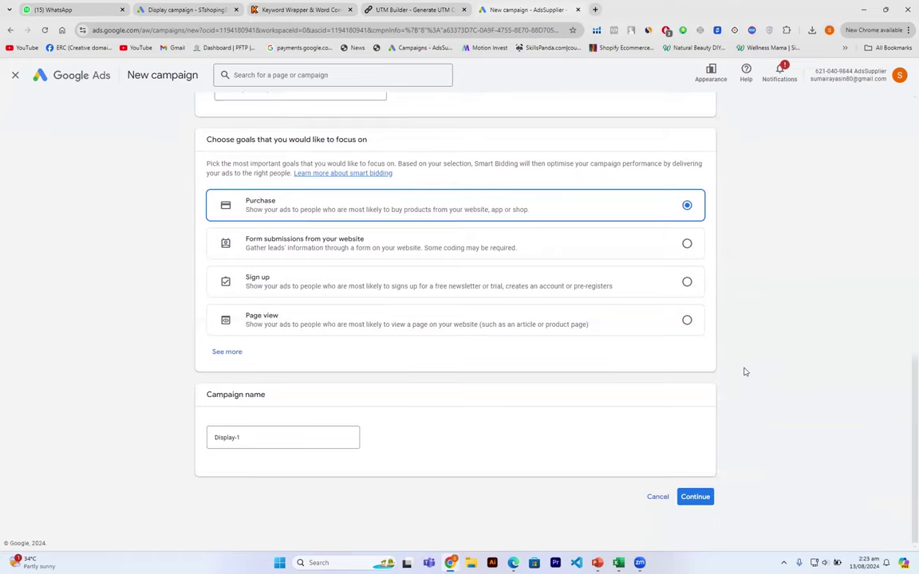
pyautogui.click(257, 435)
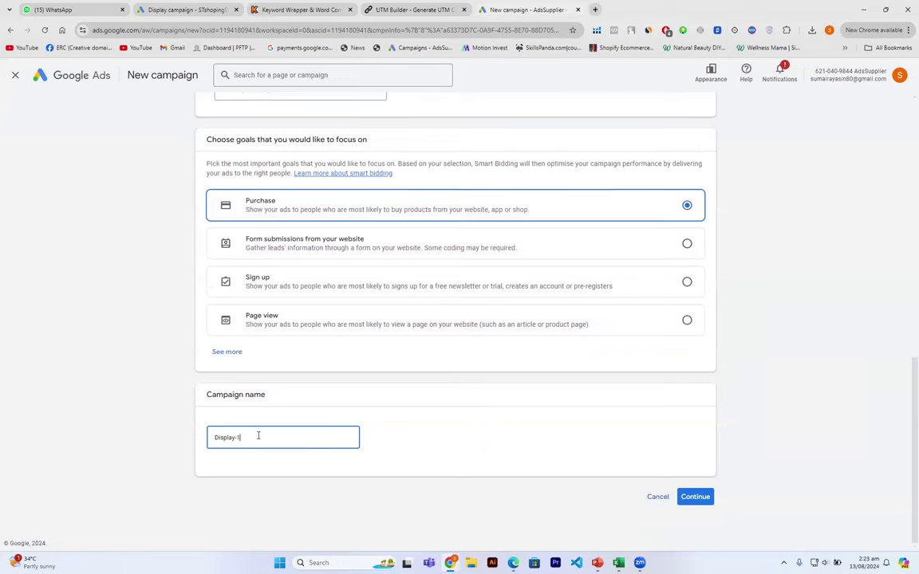
pyautogui.press('BackSpace')
pyautogui.press('BackSpace')
pyautogui.write('campaign for sales')
pyautogui.click(696, 497)
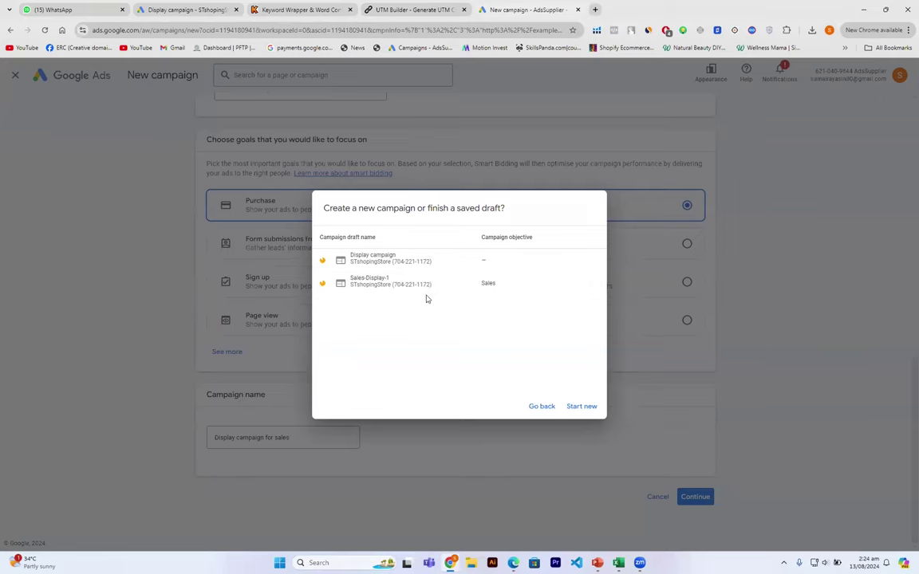
pyautogui.click(586, 408)
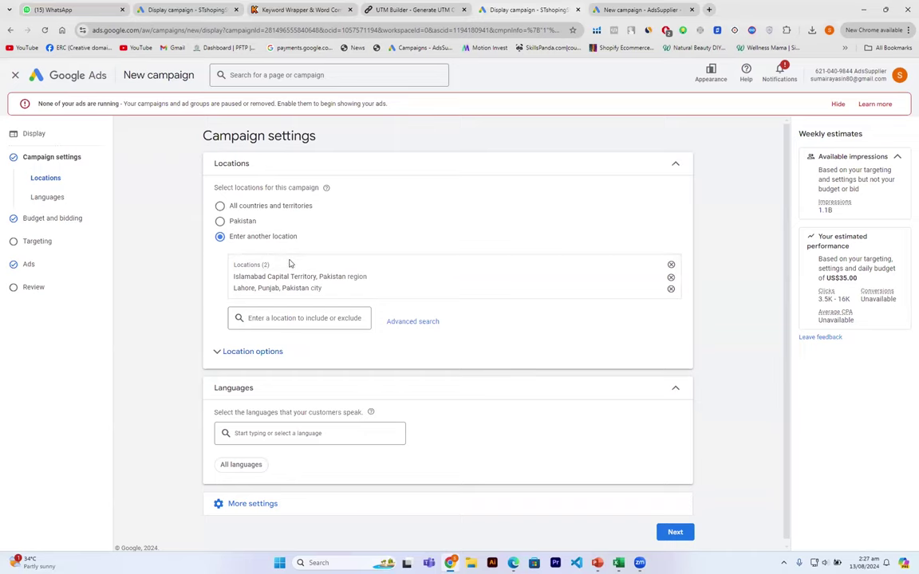
# Step: Remove all listed locations, target Pakistan instead, and set the location options to Presence
pyautogui.click(672, 266)
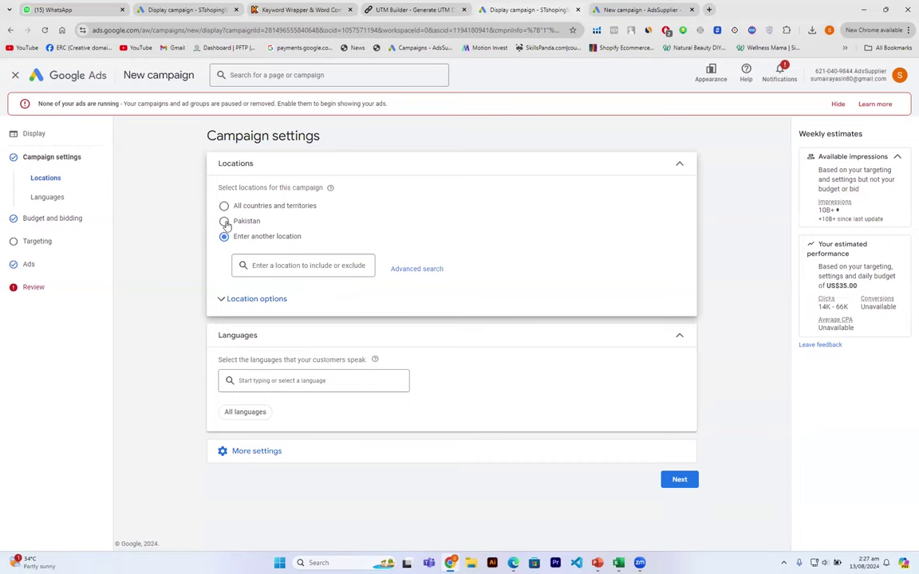
pyautogui.click(225, 222)
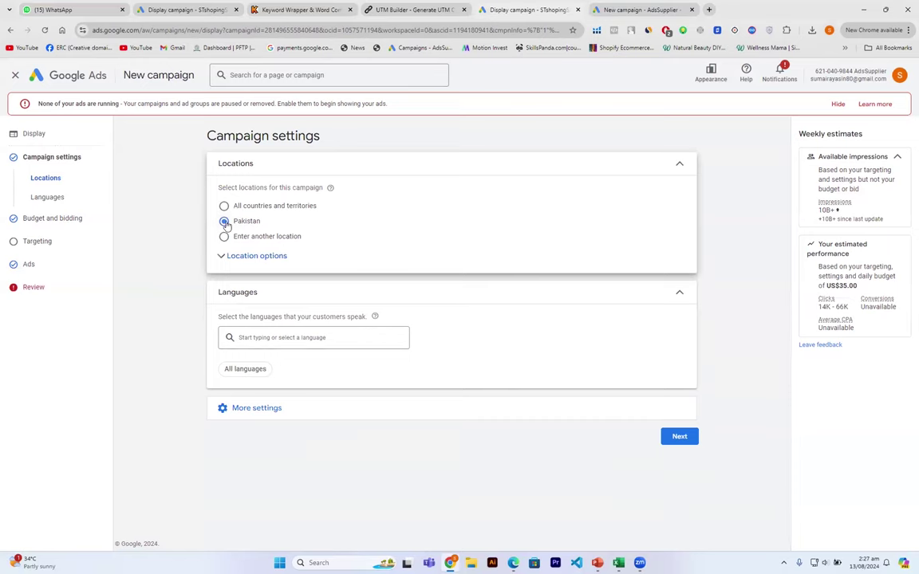
pyautogui.click(238, 262)
pyautogui.click(231, 305)
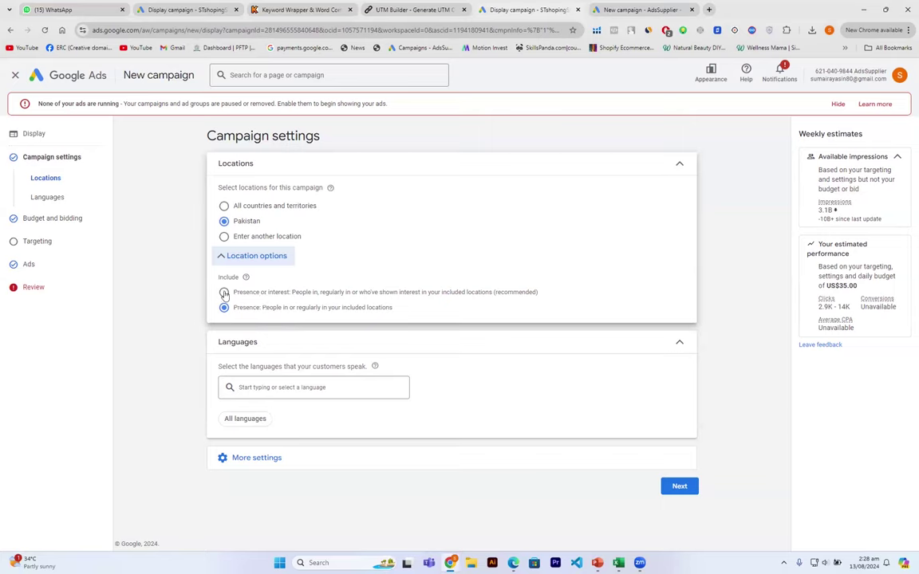
# Step: Switch the location options to Presence or interest
pyautogui.click(225, 293)
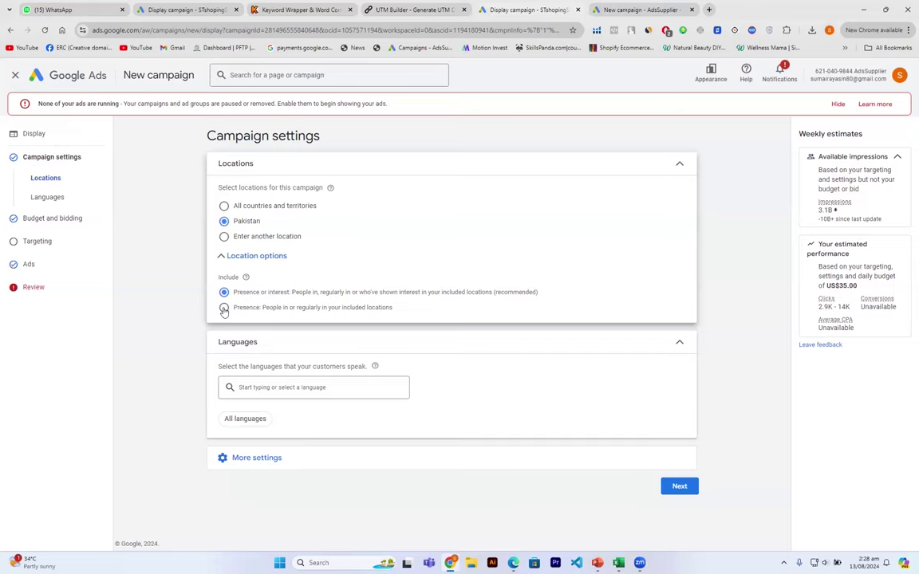
pyautogui.click(224, 308)
pyautogui.click(224, 294)
# Step: Target another location instead of the whole country by adding the city of Islamabad, Islamabad Capital Territory
pyautogui.click(225, 238)
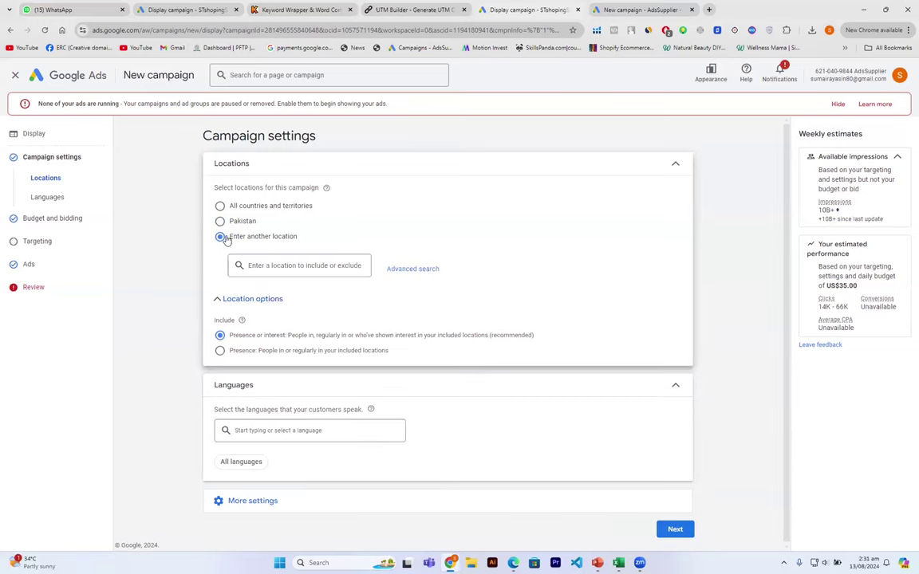
pyautogui.write('isl')
pyautogui.click(311, 298)
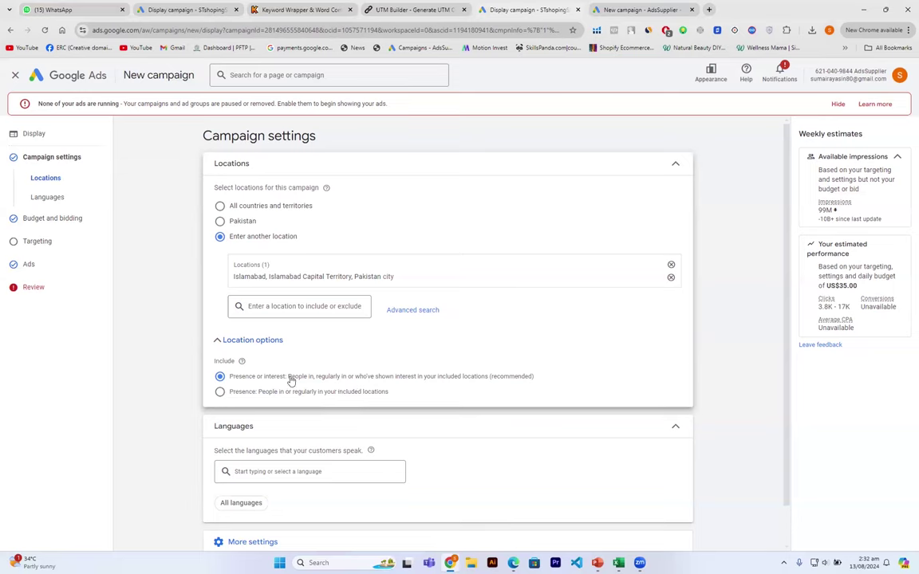
# Step: Limit the location options to Presence and choose Pakistan as the campaign's location
pyautogui.click(222, 394)
pyautogui.click(220, 222)
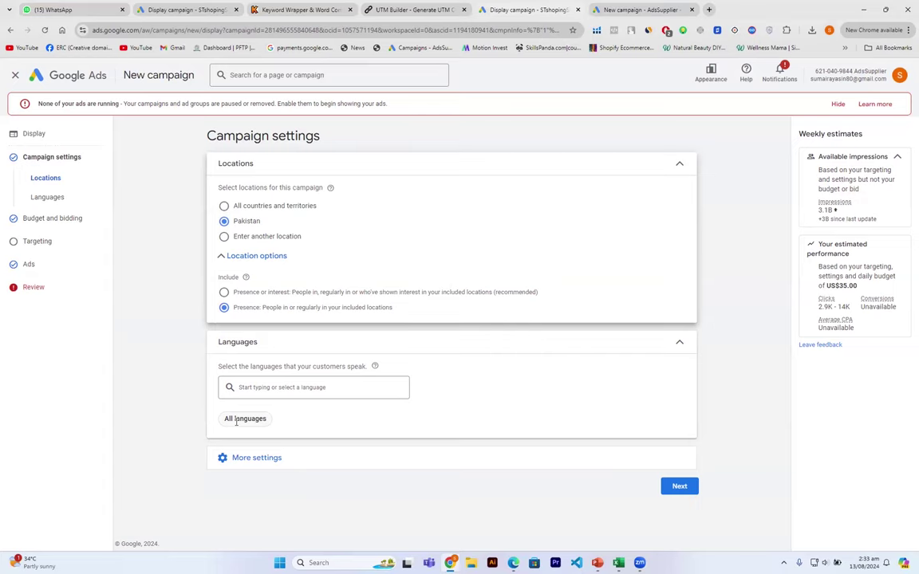
pyautogui.click(290, 387)
pyautogui.scroll(-2, 308, 340)
pyautogui.scroll(2, 308, 341)
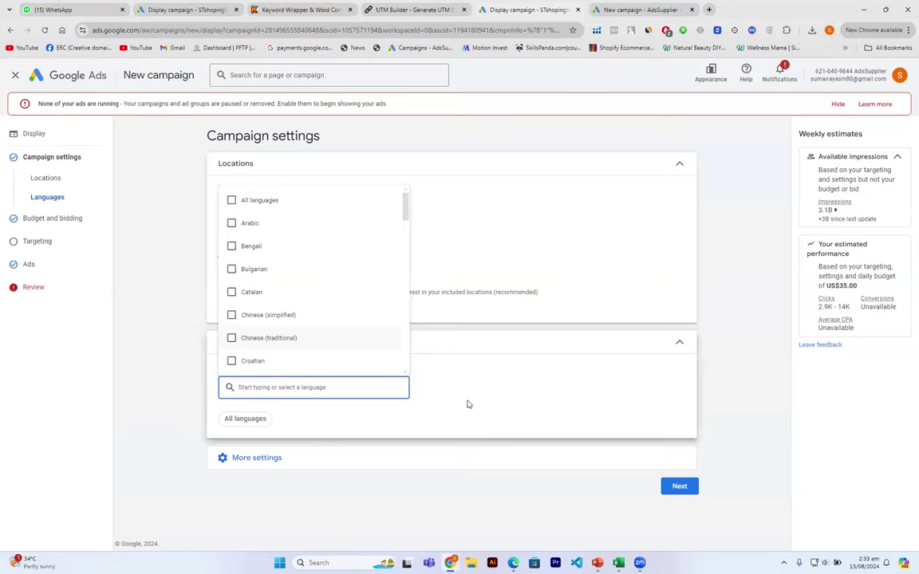
pyautogui.click(484, 423)
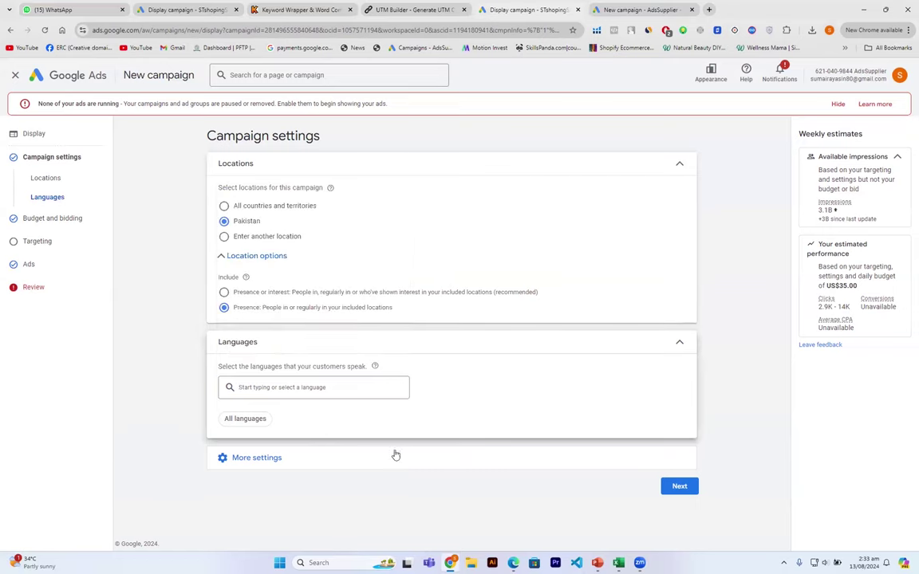
# Step: Expand the additional campaign settings and review the ad rotation options
pyautogui.click(258, 458)
pyautogui.scroll(-2, 461, 470)
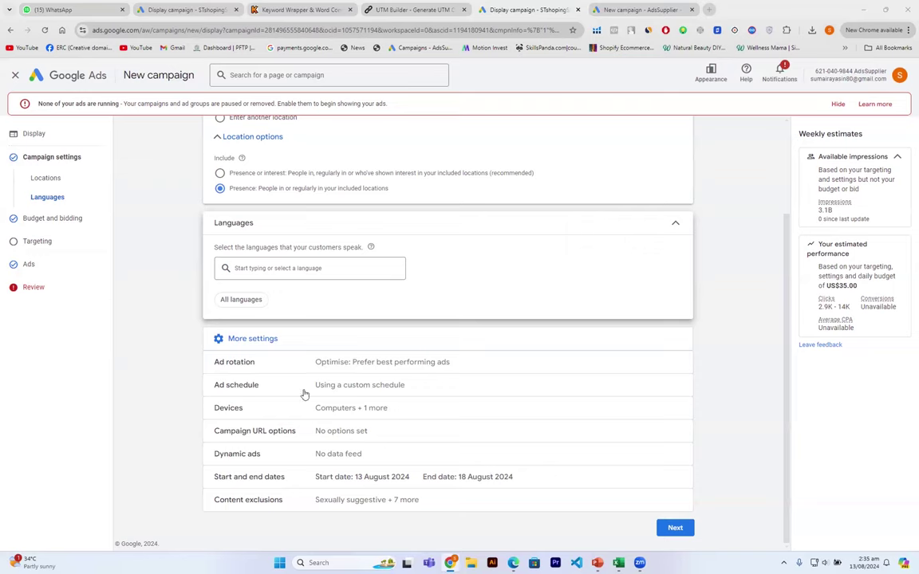
pyautogui.click(676, 364)
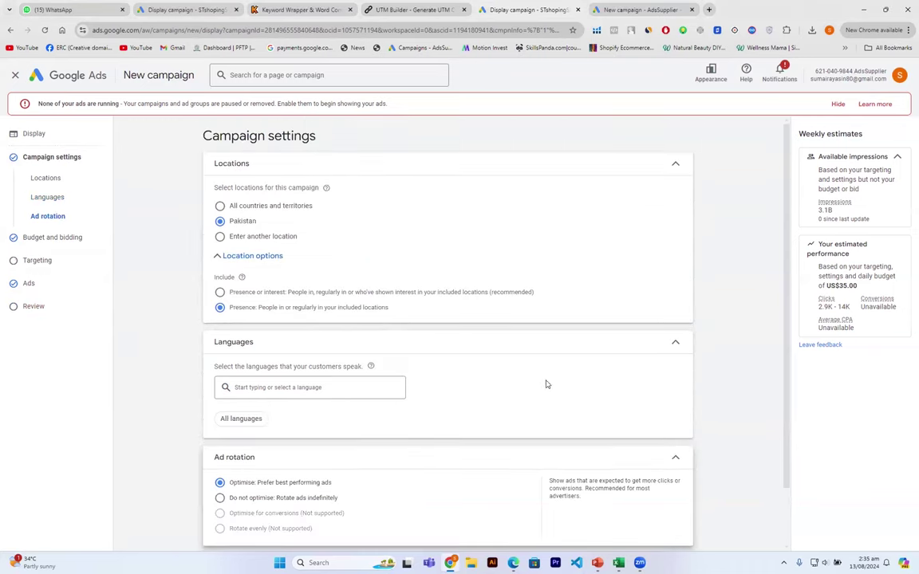
pyautogui.scroll(-1, 517, 381)
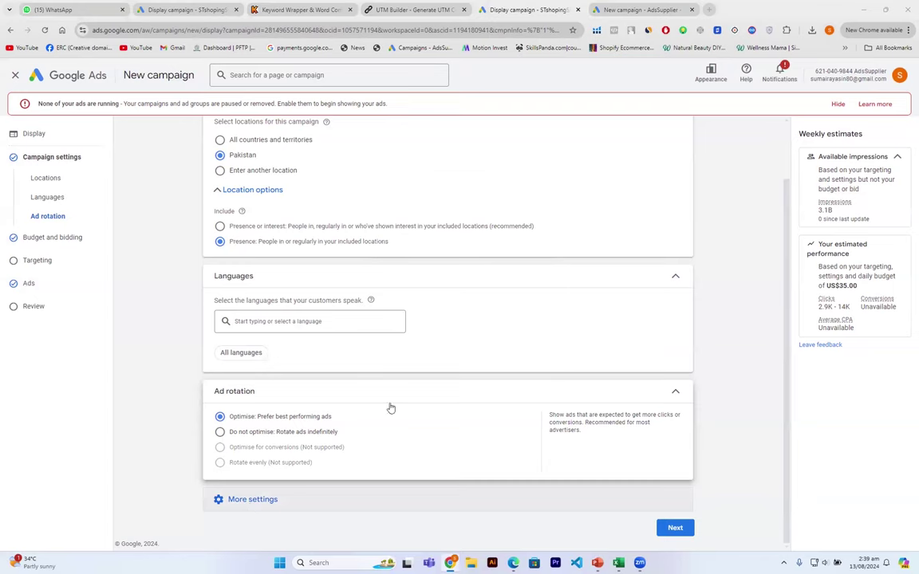
# Step: Open the ad schedule settings and remove the existing Mondays - Fridays and Saturdays - Sundays time slots
pyautogui.click(249, 503)
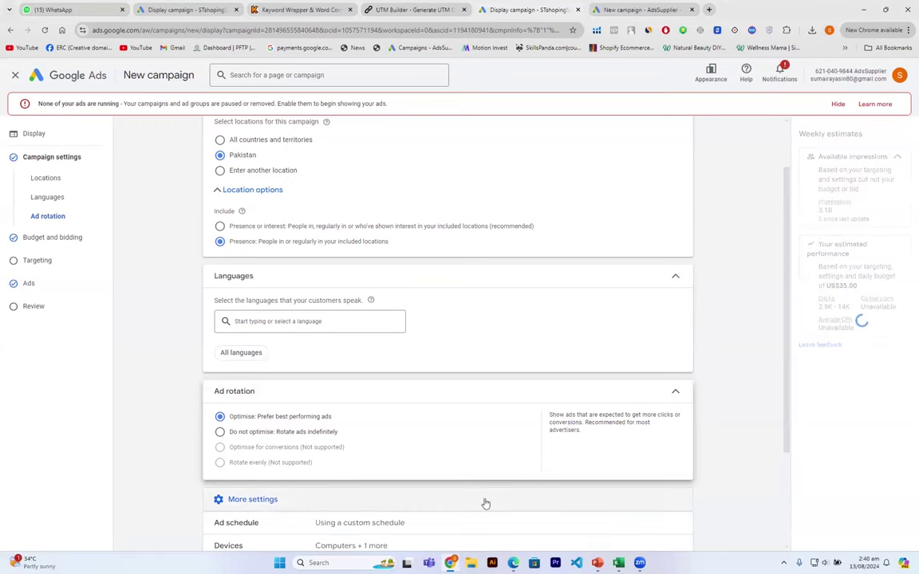
pyautogui.scroll(-2, 485, 503)
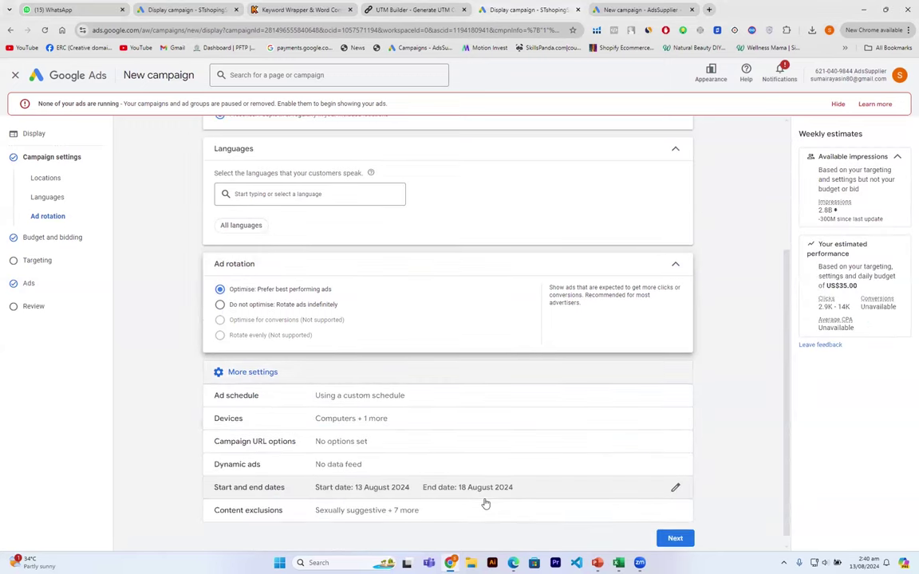
pyautogui.scroll(-1, 122, 482)
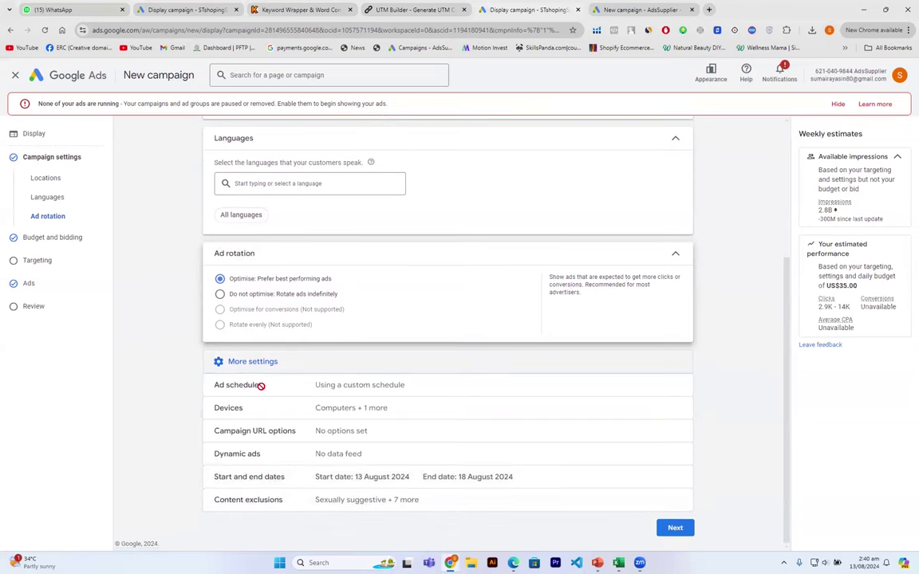
pyautogui.click(261, 386)
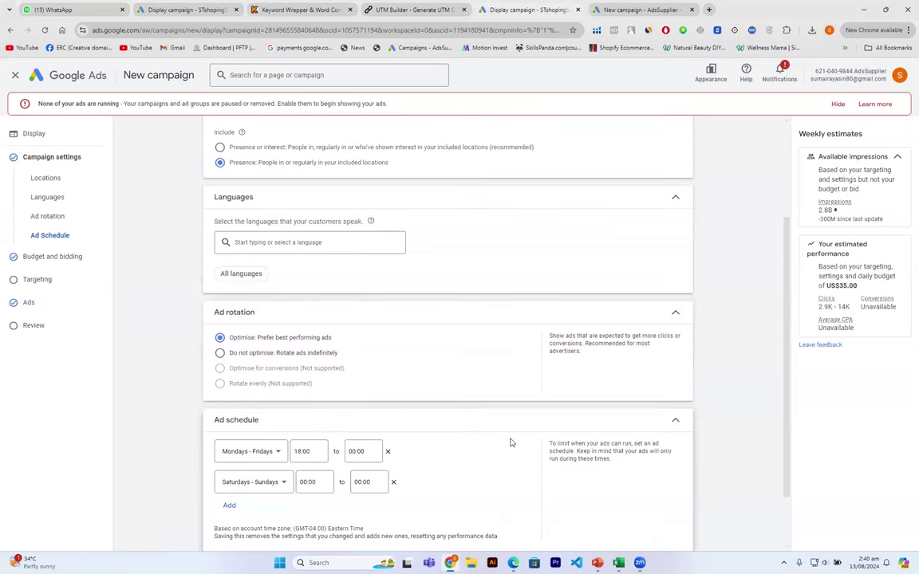
pyautogui.click(388, 452)
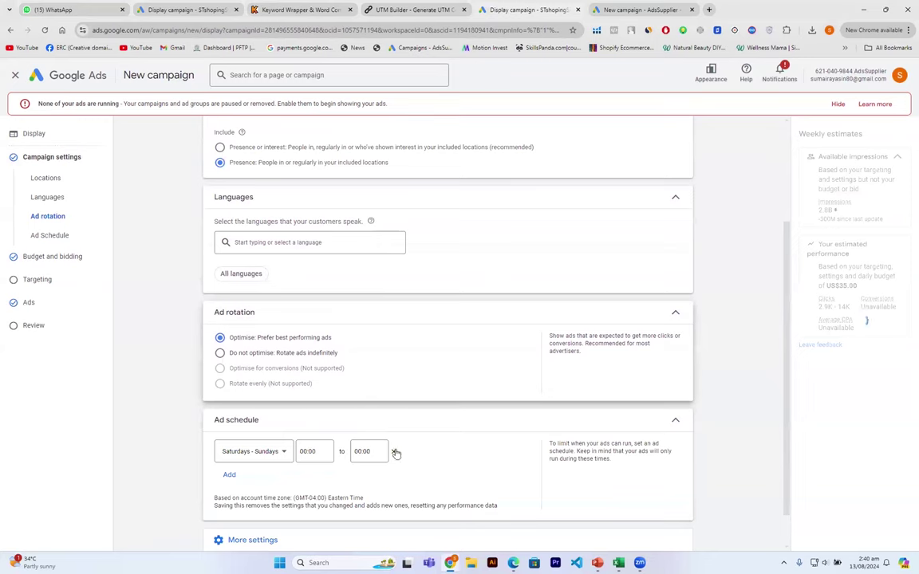
pyautogui.click(394, 452)
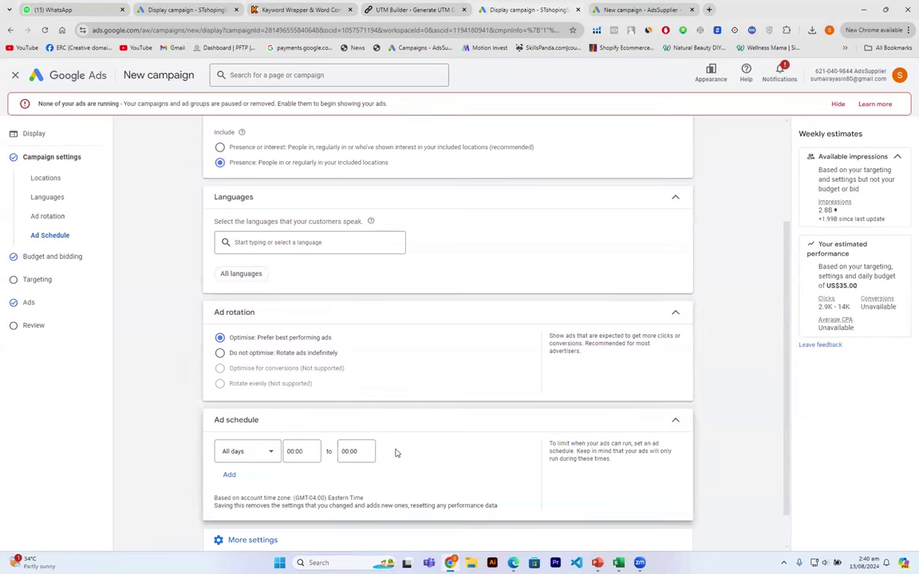
# Step: Set the ad schedule's first slot to Mondays - Fridays and add a second slot for Saturdays - Sundays
pyautogui.scroll(-1, 395, 453)
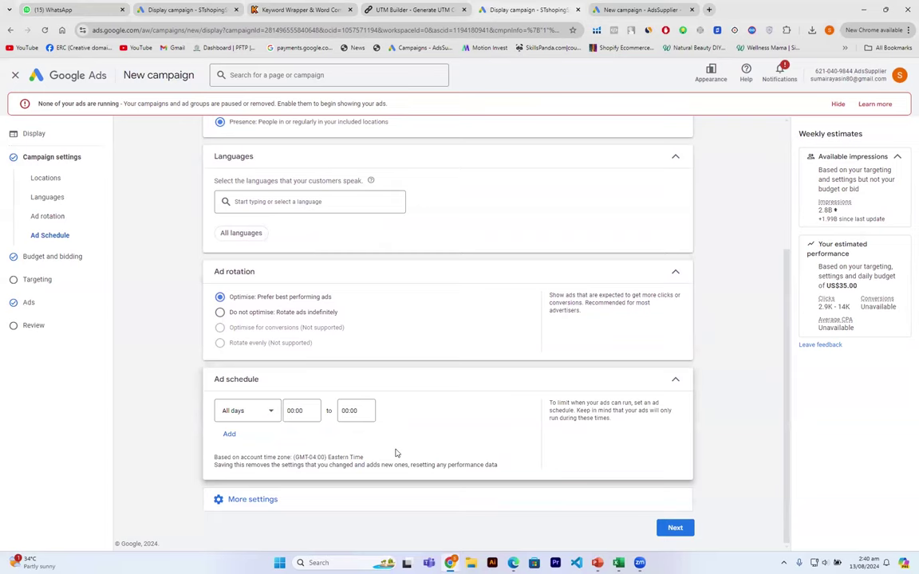
pyautogui.click(274, 411)
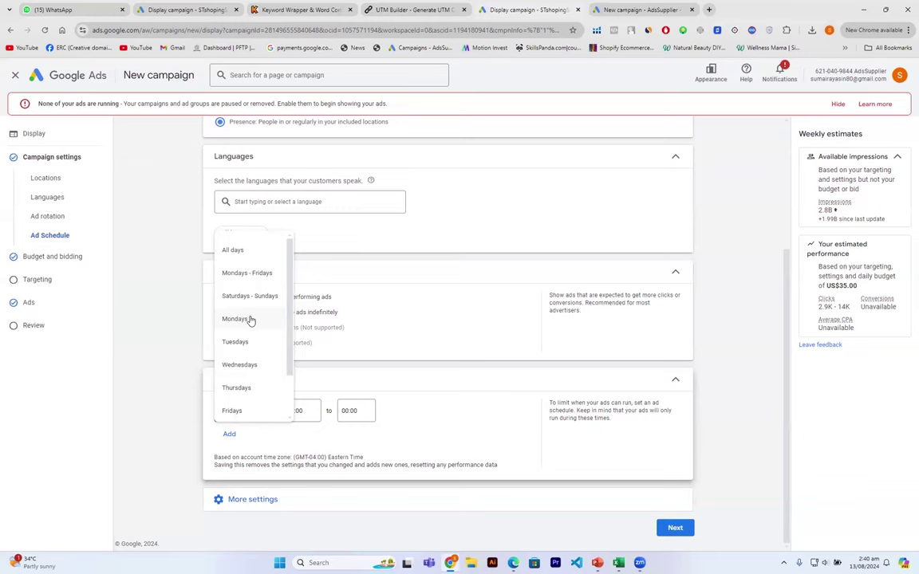
pyautogui.click(264, 274)
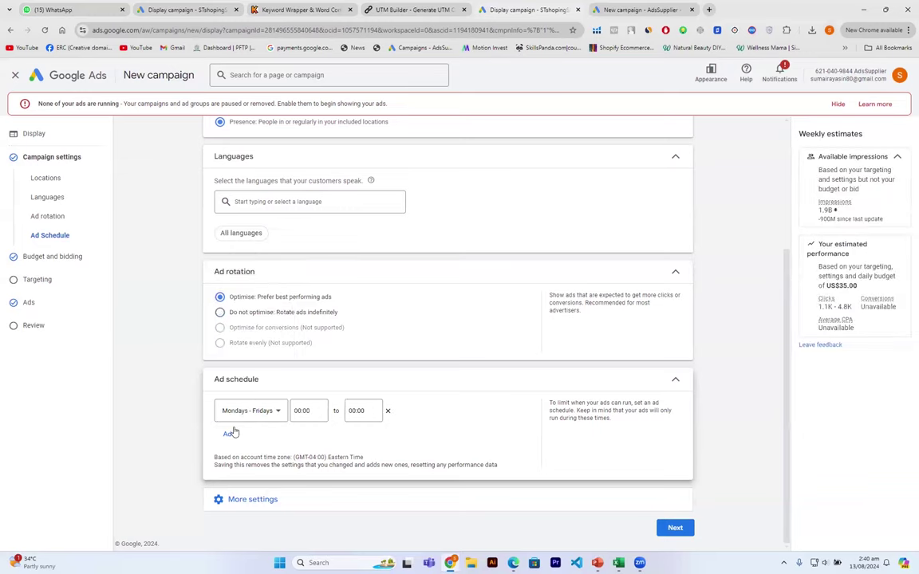
pyautogui.click(231, 435)
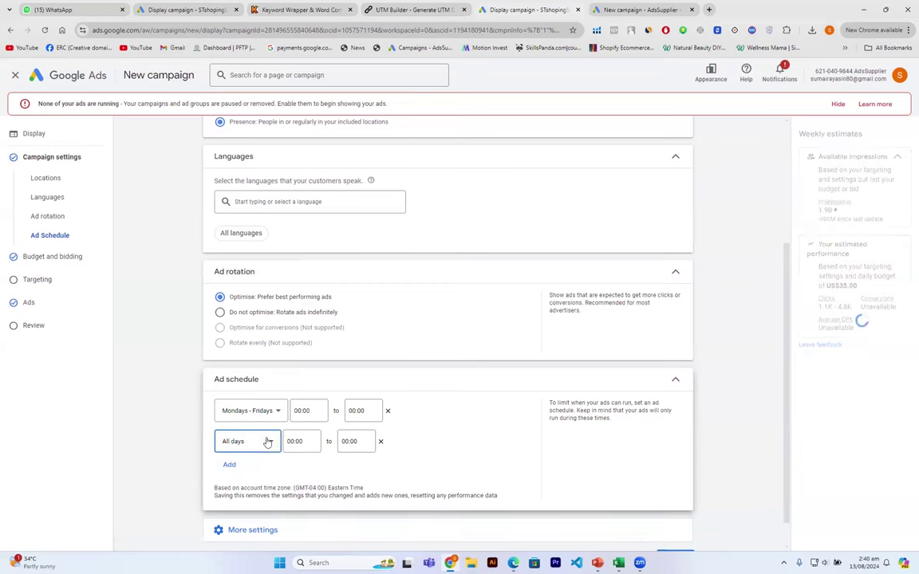
pyautogui.click(269, 443)
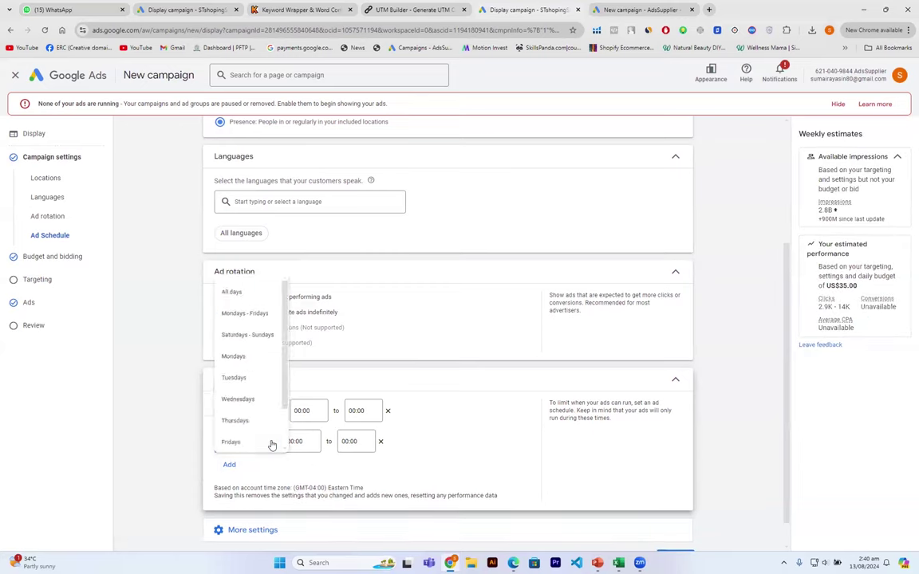
pyautogui.click(260, 333)
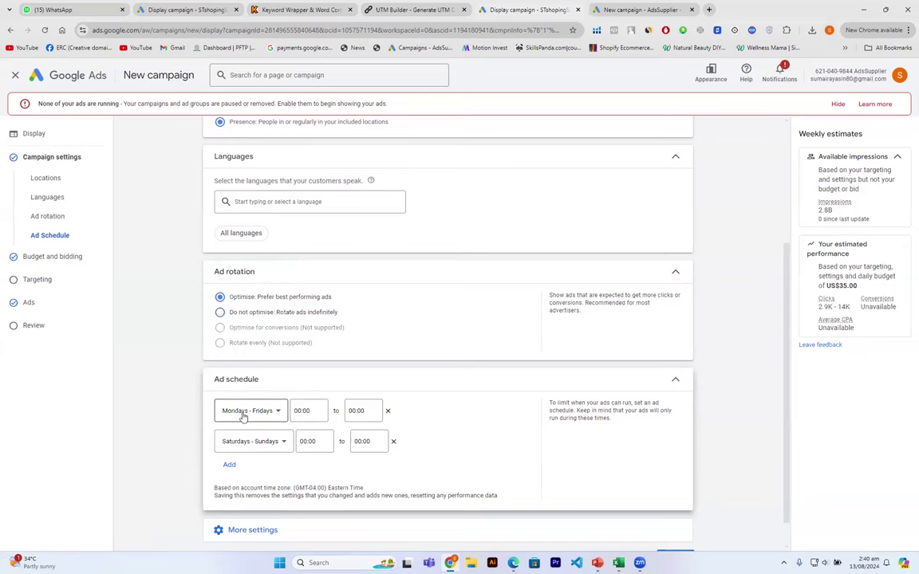
# Step: Set the start time of the Mondays - Fridays ad schedule slot to 18:00
pyautogui.click(305, 410)
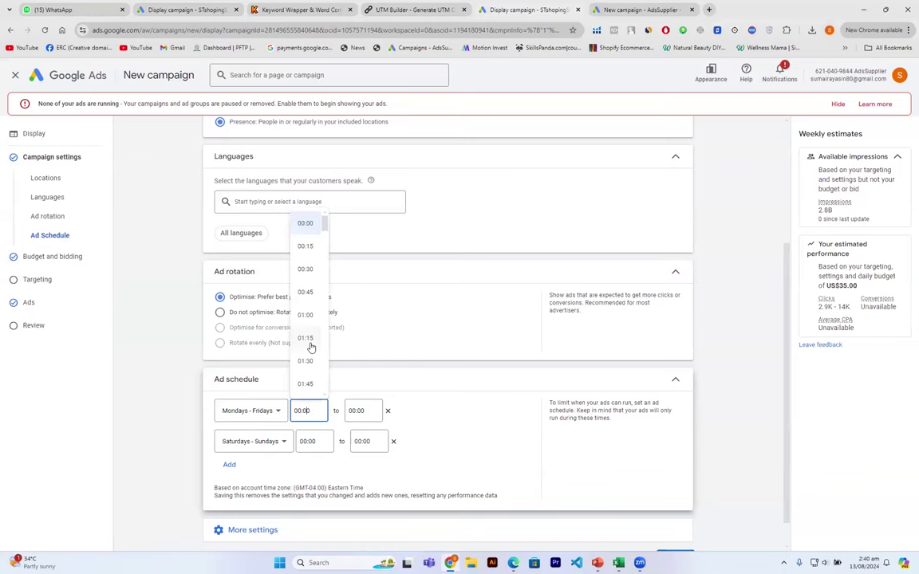
pyautogui.scroll(-2, 311, 347)
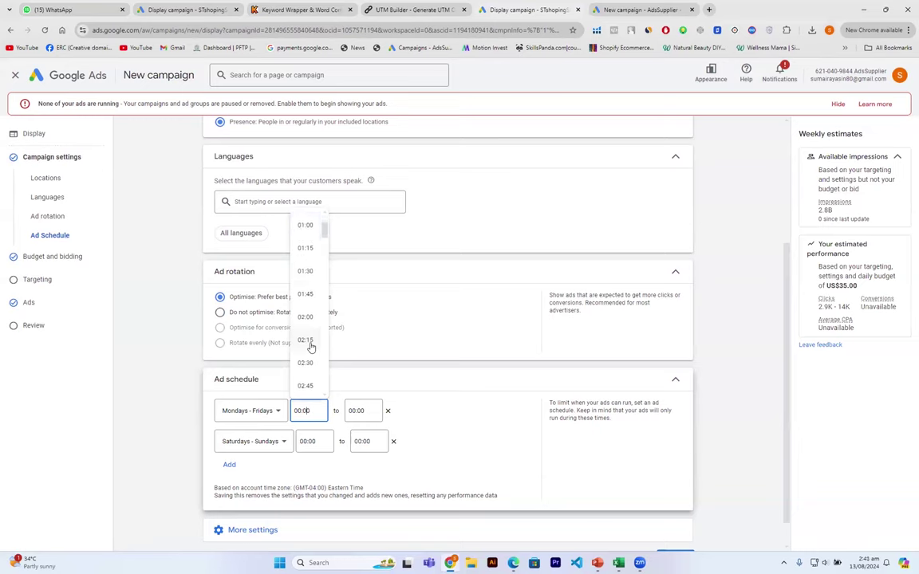
pyautogui.scroll(-1, 311, 347)
pyautogui.scroll(-2, 311, 347)
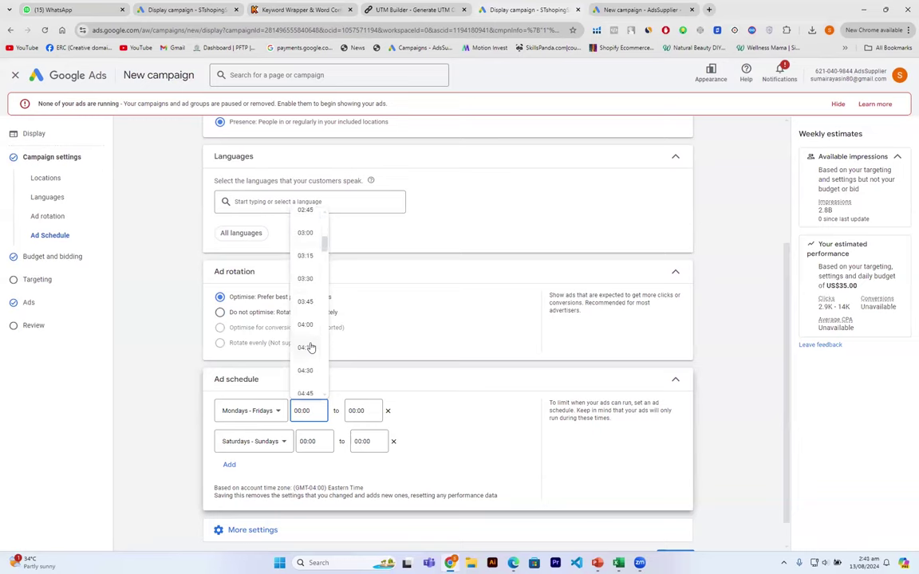
pyautogui.scroll(-2, 311, 347)
pyautogui.scroll(-2, 311, 348)
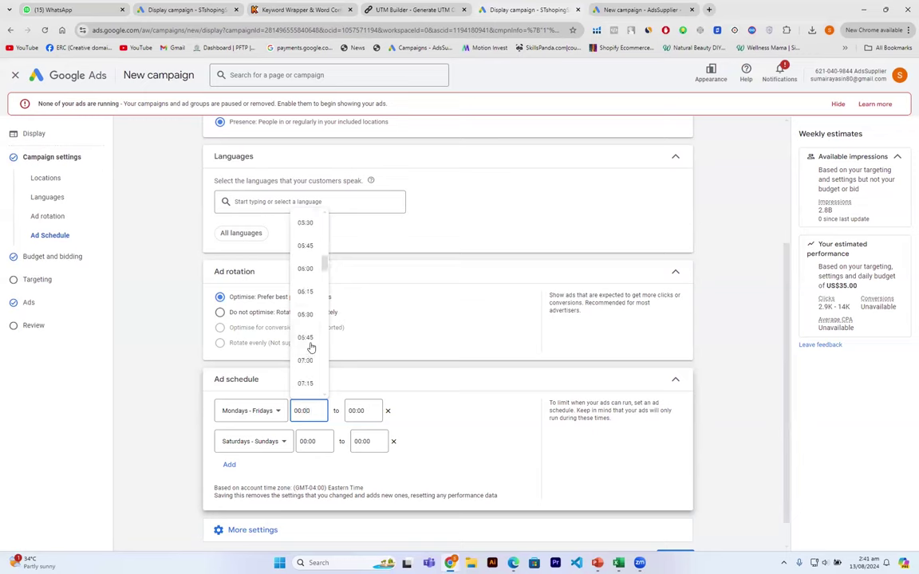
pyautogui.scroll(-2, 311, 348)
pyautogui.scroll(-15, 311, 347)
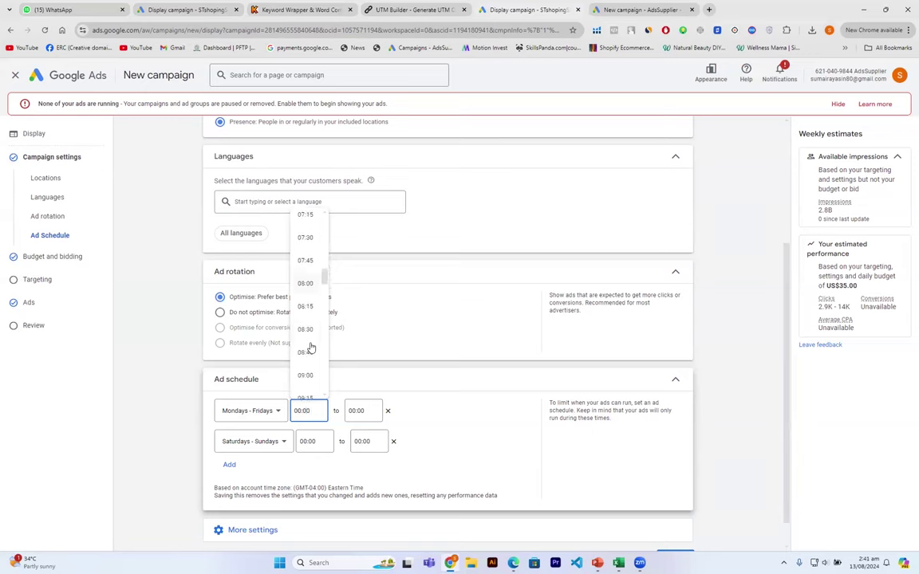
pyautogui.scroll(-1, 311, 348)
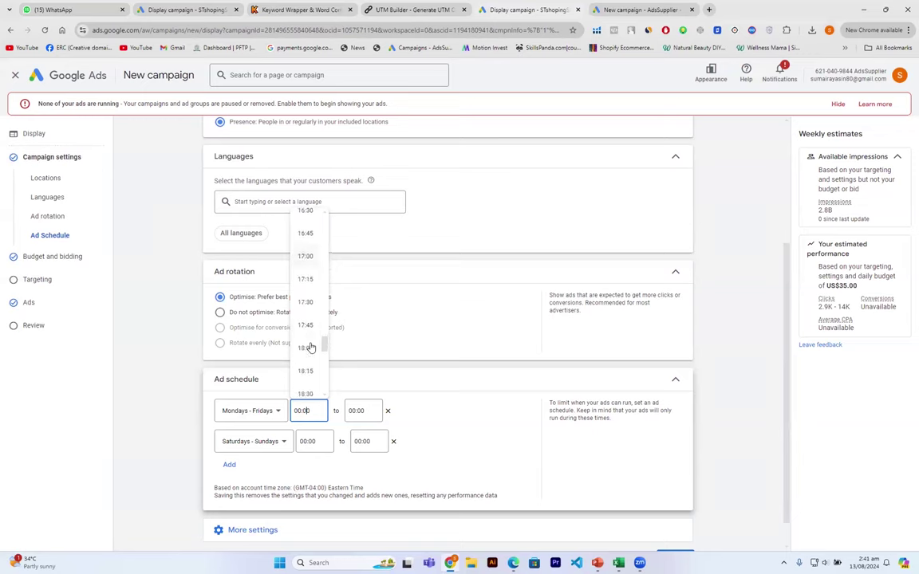
pyautogui.click(310, 348)
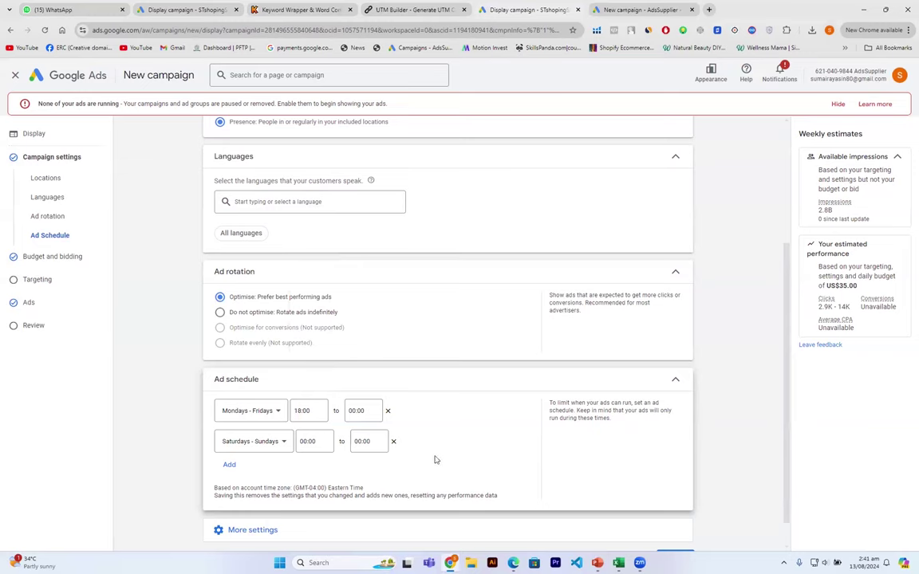
# Step: Clear the ad schedule again by removing the newly added weekday and weekend slots
pyautogui.scroll(-1, 435, 462)
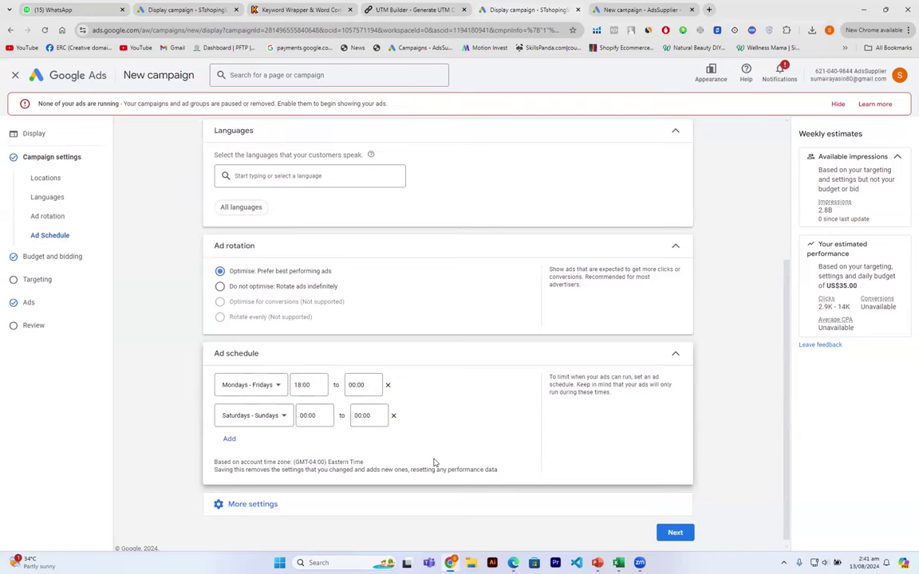
pyautogui.click(388, 388)
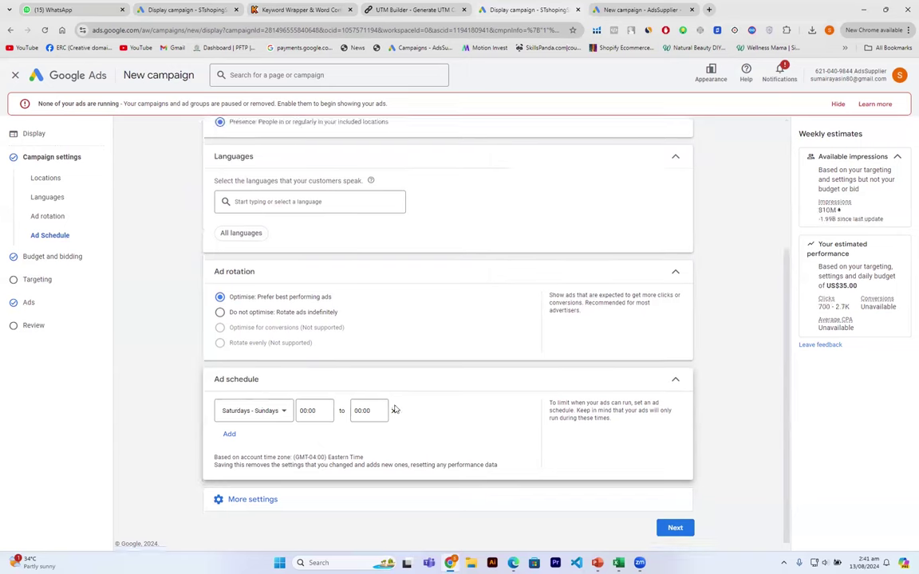
pyautogui.click(392, 412)
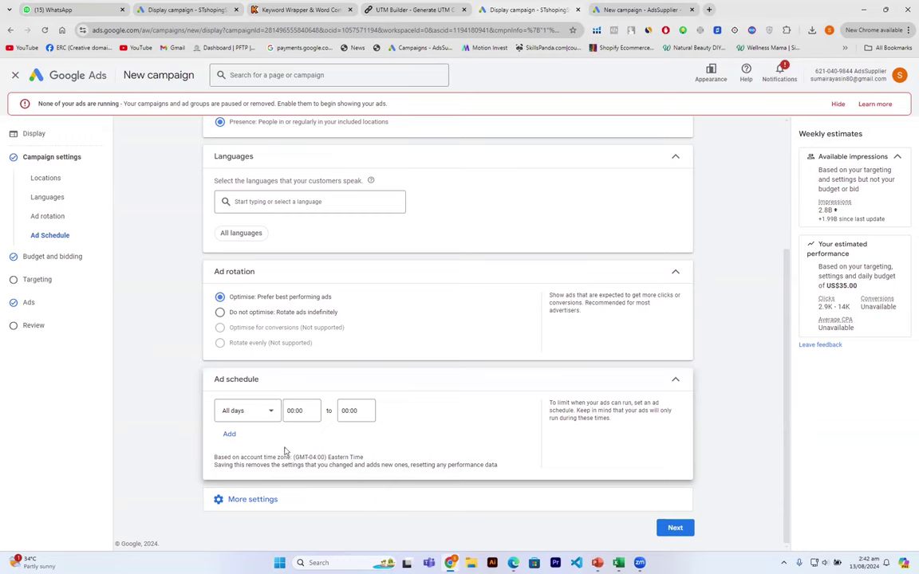
# Step: Open the device targeting settings, include Tablets, and exclude them again
pyautogui.click(254, 500)
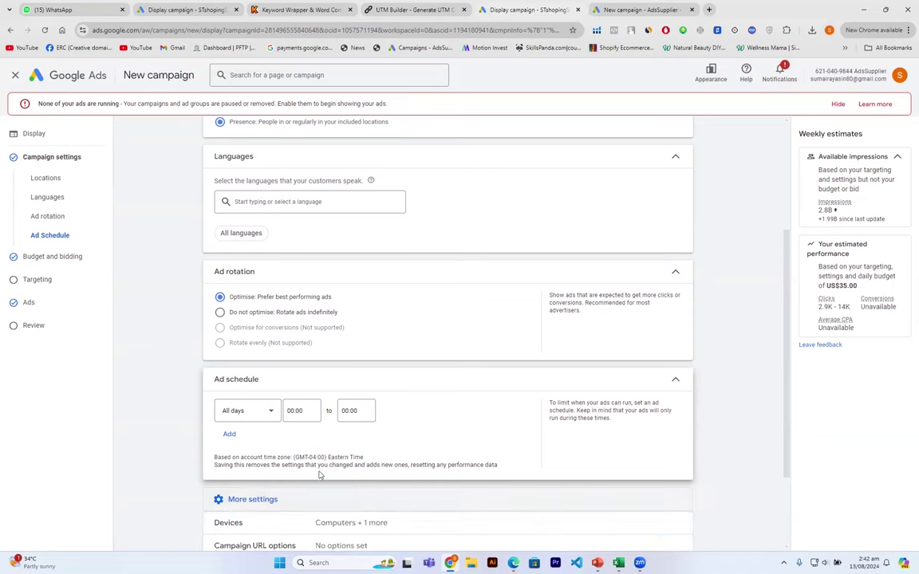
pyautogui.scroll(-2, 398, 471)
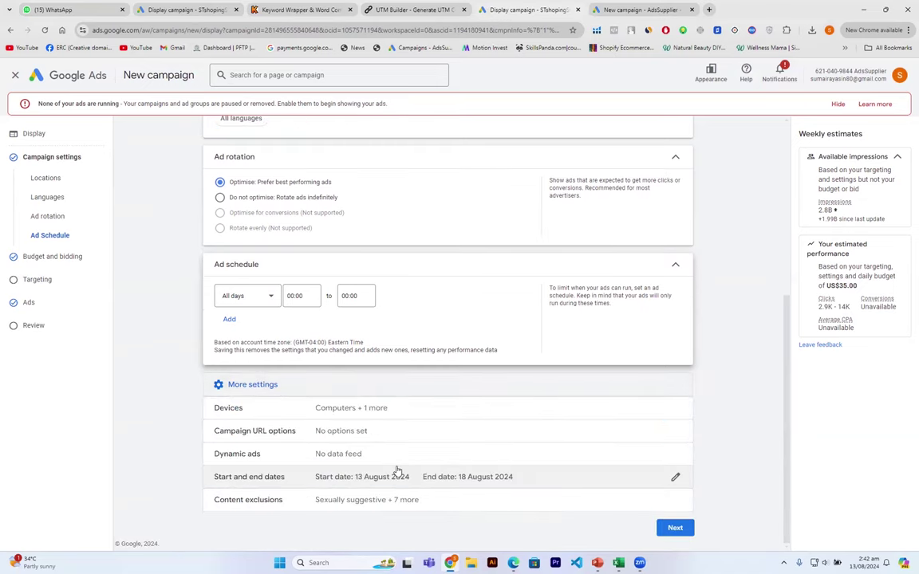
pyautogui.click(272, 410)
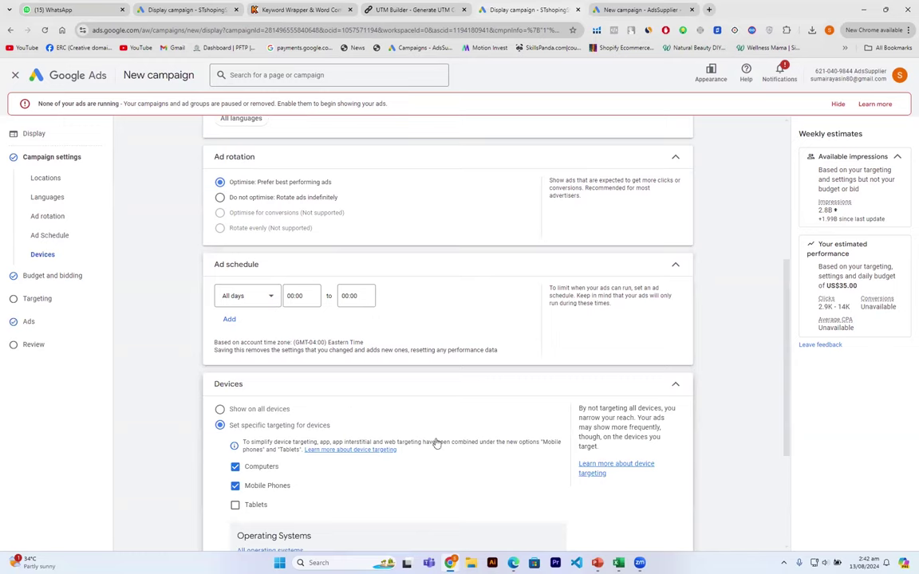
pyautogui.scroll(-1, 437, 443)
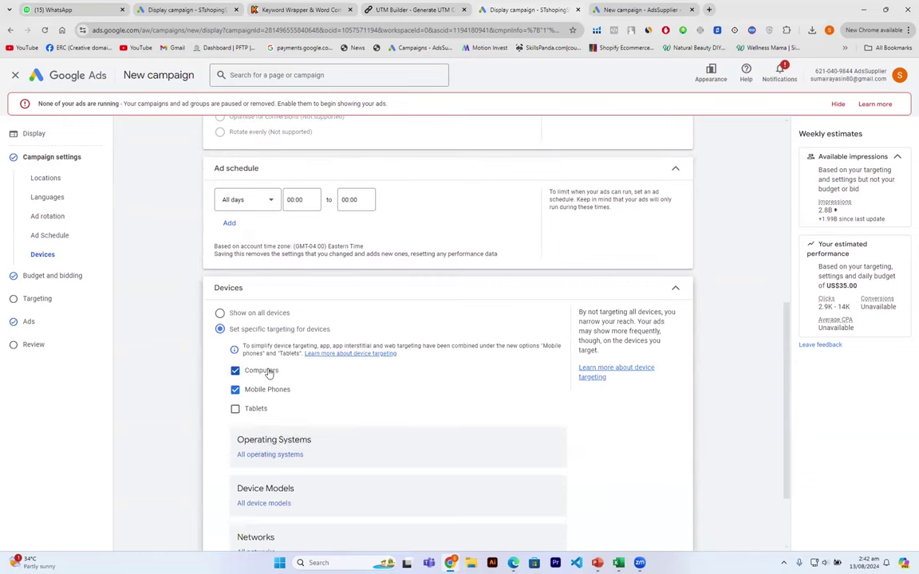
pyautogui.click(235, 410)
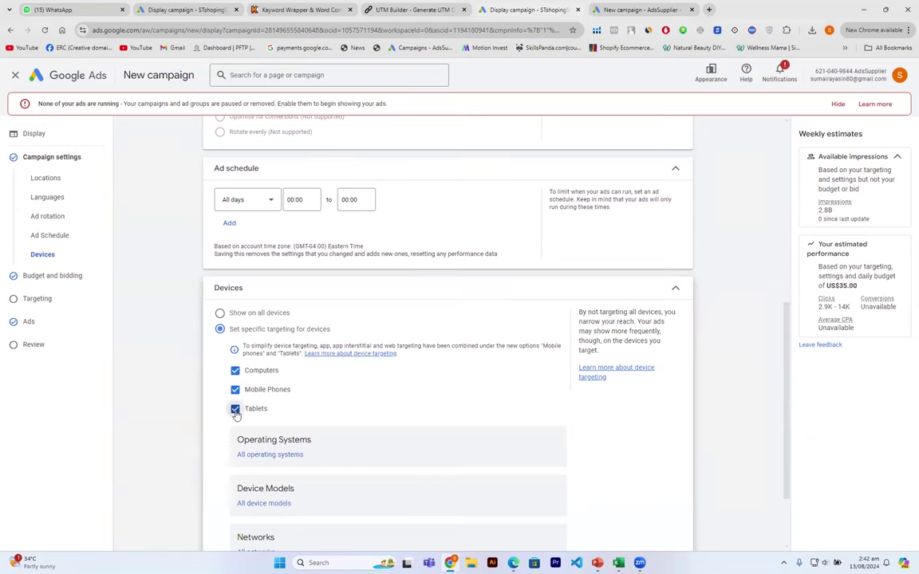
pyautogui.click(235, 410)
# Step: Restrict the targeted operating systems to Android, Windows Phone and iOS
pyautogui.scroll(-2, 601, 441)
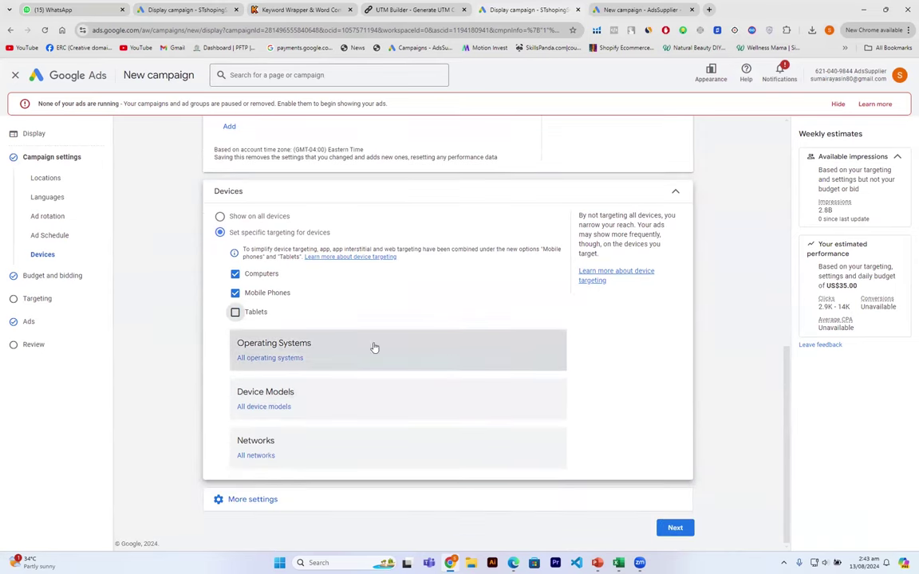
pyautogui.click(260, 359)
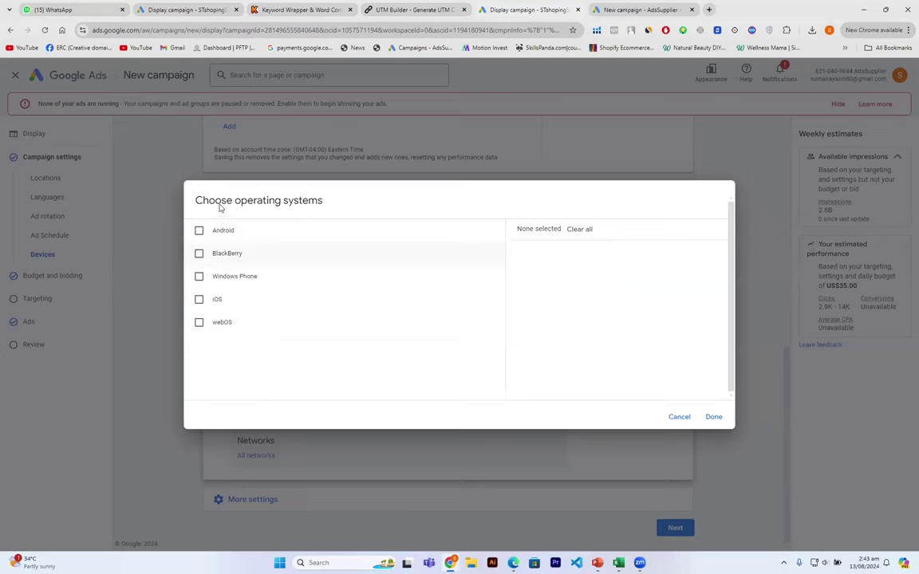
pyautogui.click(199, 230)
pyautogui.click(199, 276)
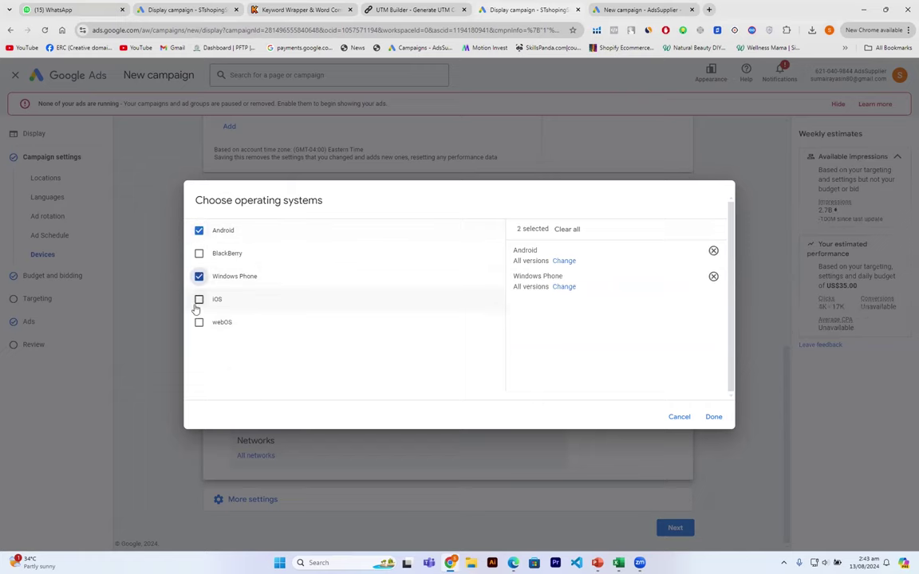
pyautogui.click(198, 299)
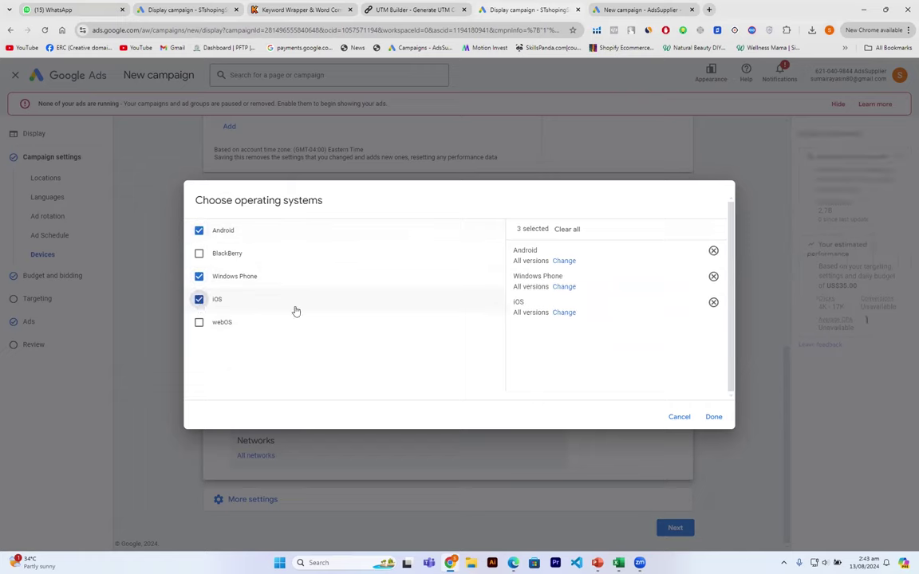
# Step: Look through the selectable device models and leave the list without choosing any
pyautogui.scroll(-5, 351, 380)
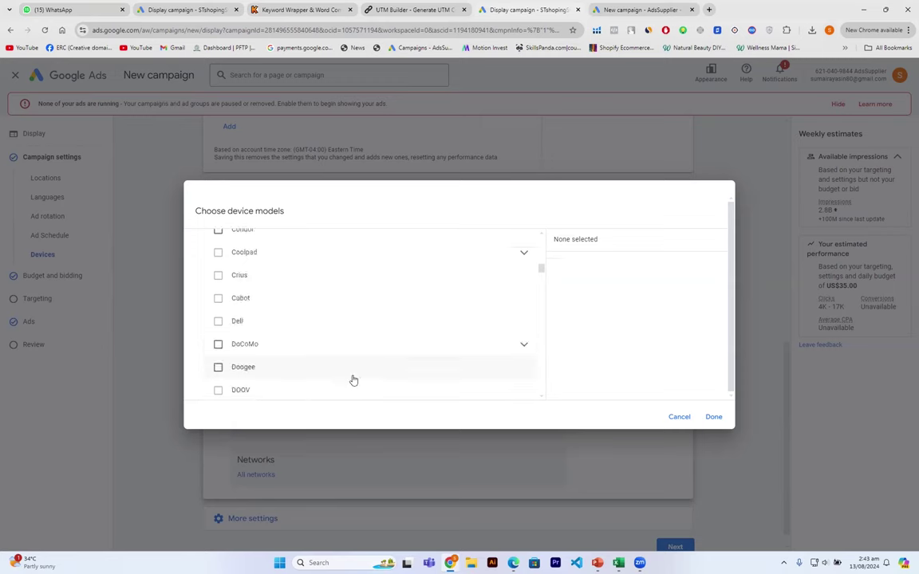
pyautogui.scroll(-6, 351, 379)
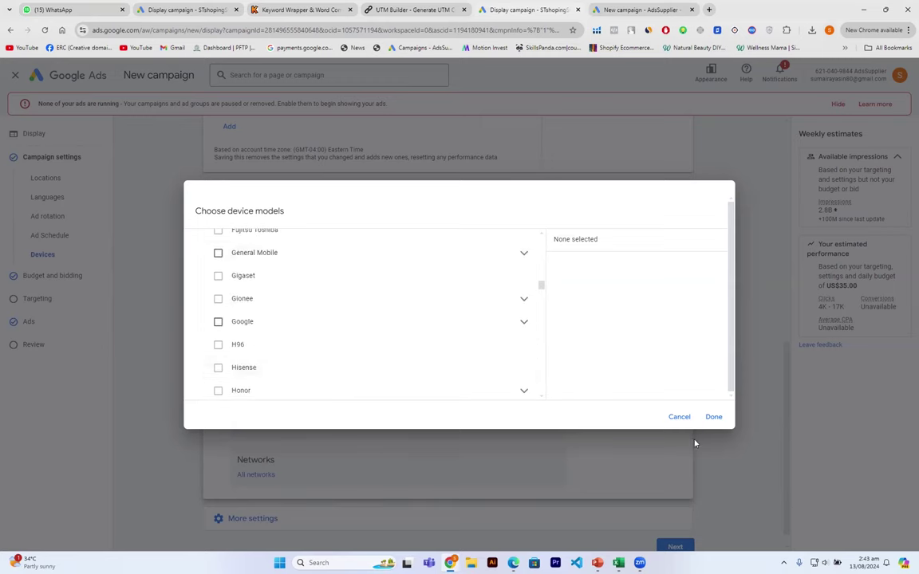
pyautogui.click(679, 418)
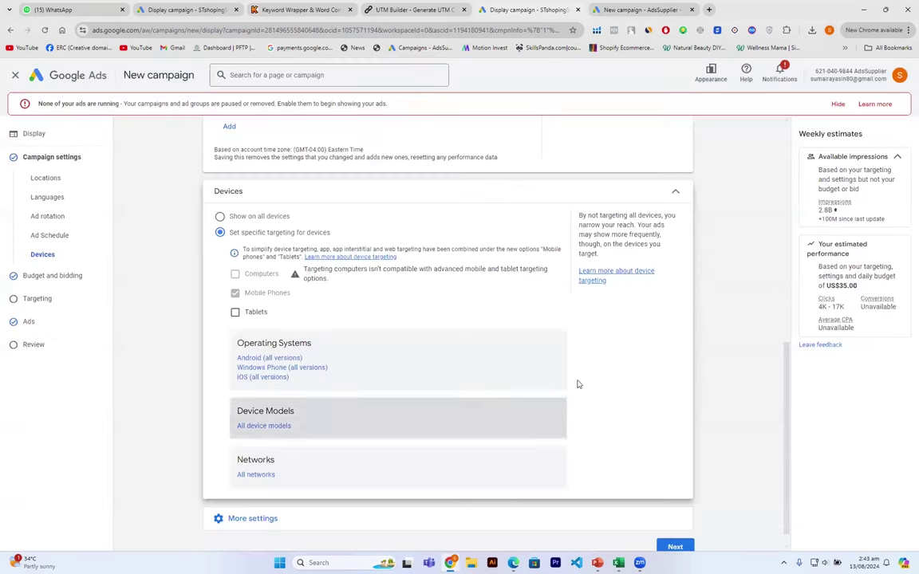
# Step: Restrict the targeted networks to Wi-Fi and all carriers in Pakistan
pyautogui.scroll(-1, 578, 383)
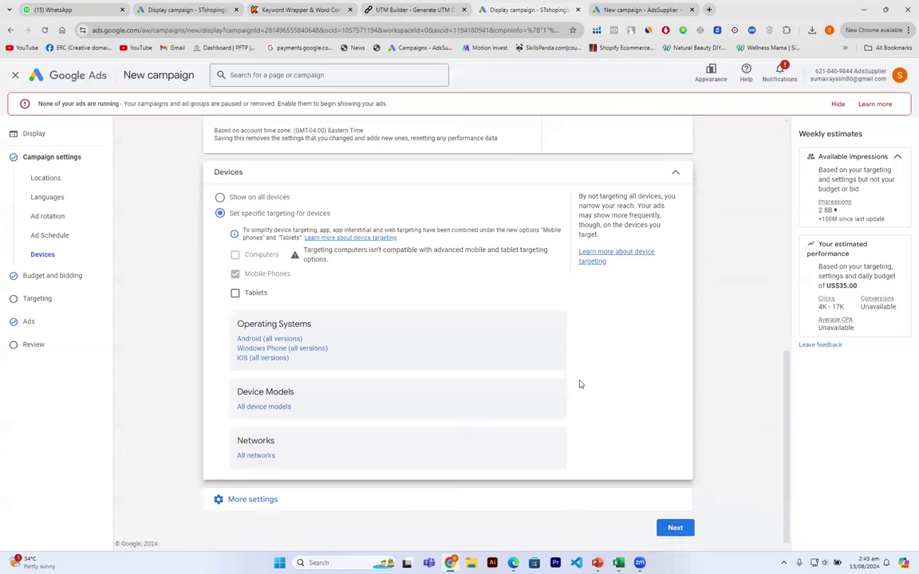
pyautogui.click(278, 451)
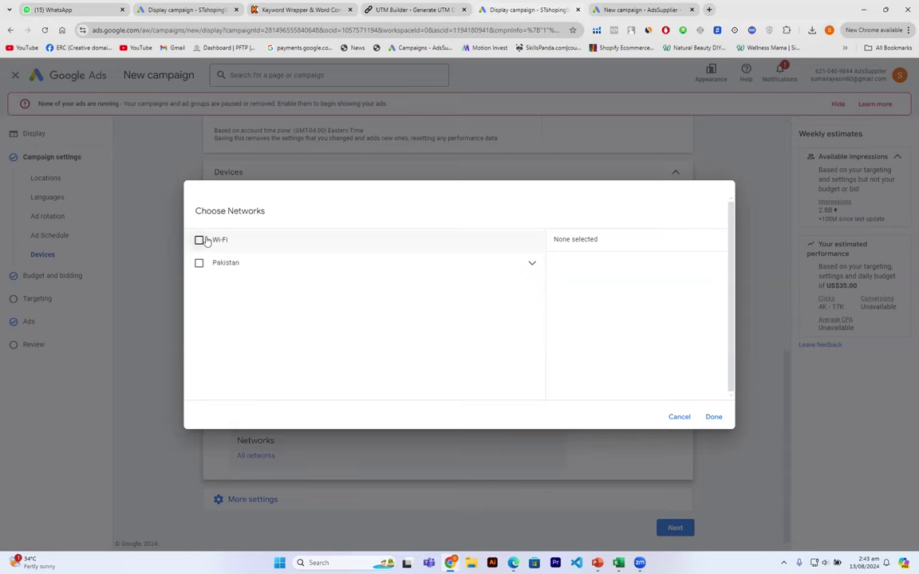
pyautogui.click(199, 264)
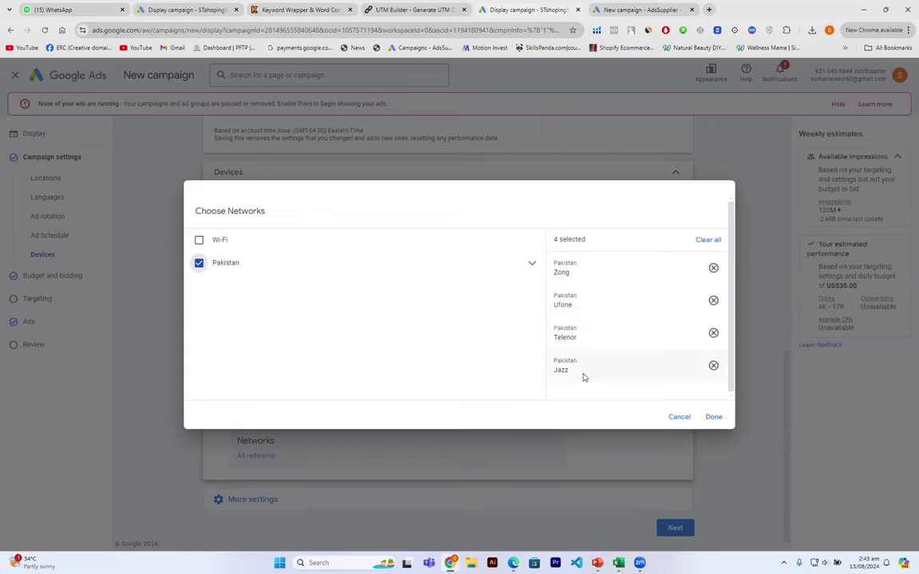
pyautogui.click(199, 241)
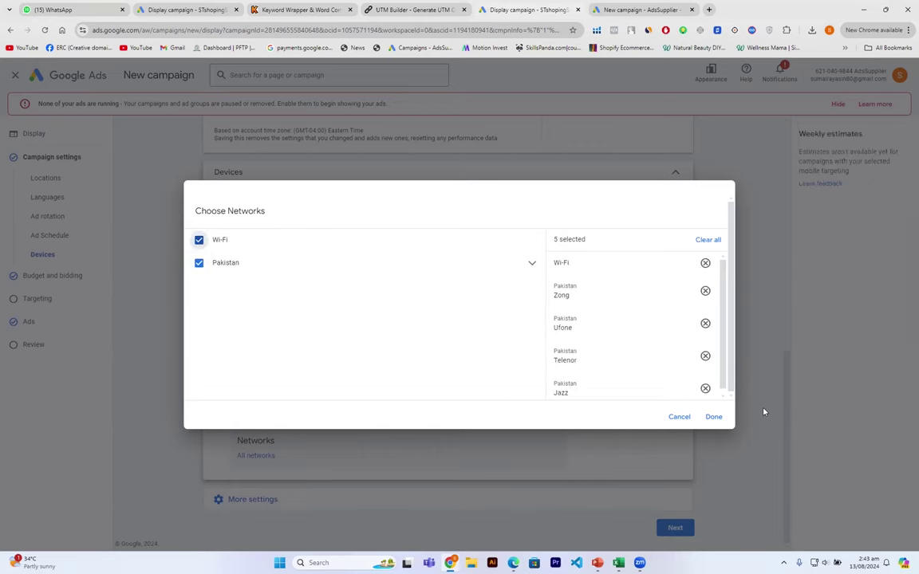
pyautogui.click(715, 417)
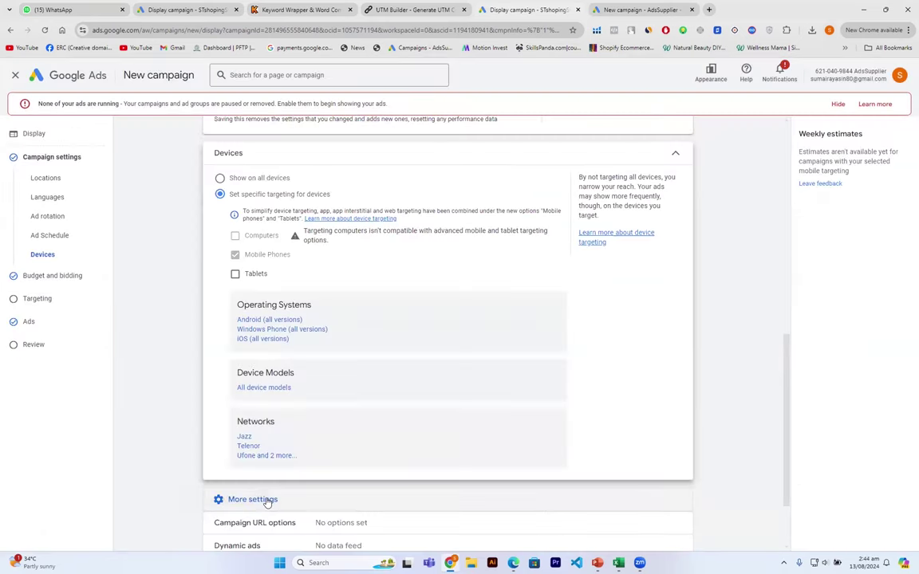
# Step: Review the additional campaign settings and open the Dynamic ads options
pyautogui.scroll(-2, 267, 502)
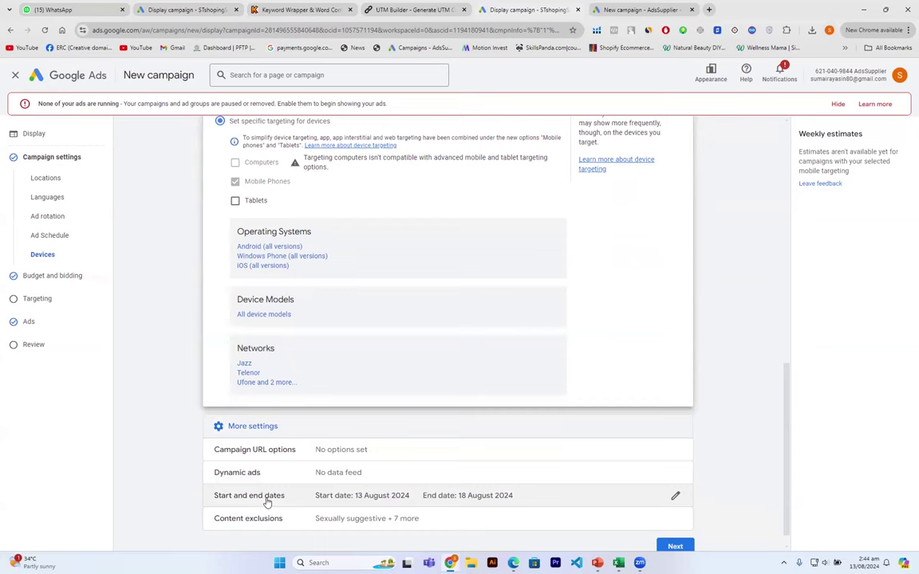
pyautogui.scroll(-1, 269, 499)
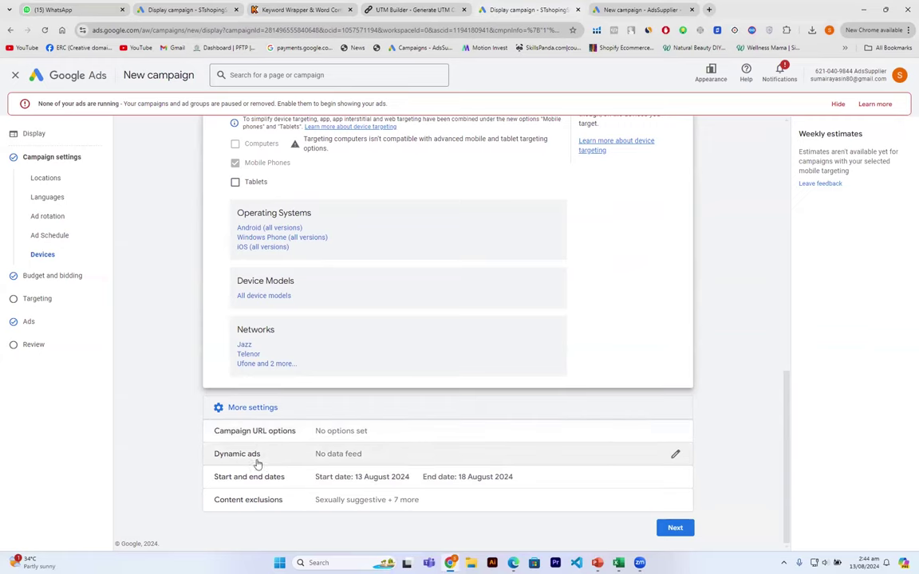
pyautogui.click(269, 456)
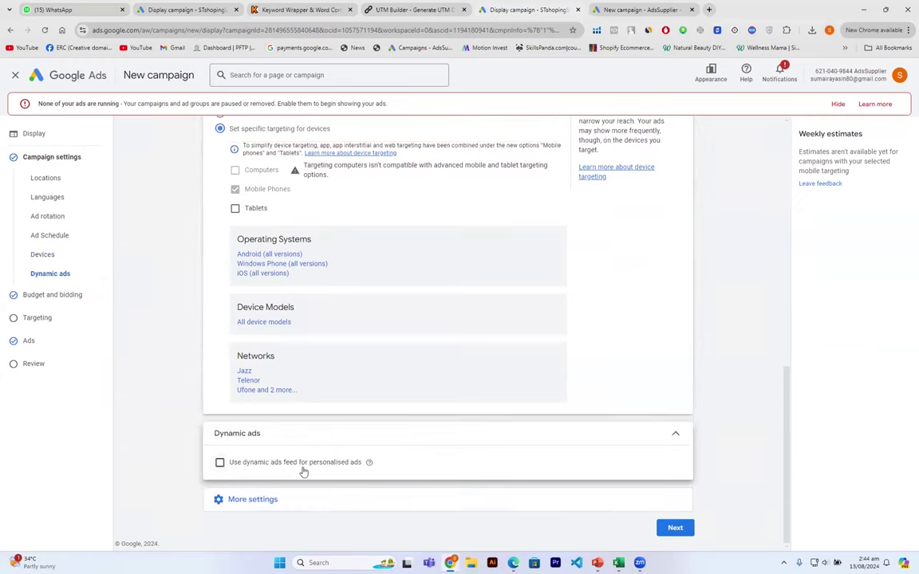
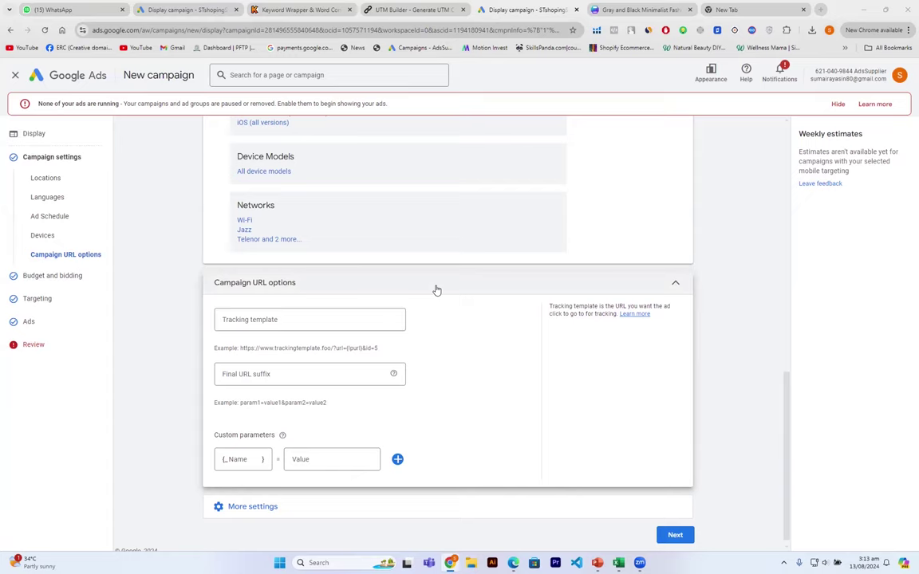
# Step: Switch to UTM Builder, reopen its blank form from the search results, and enter the website URL example.com/collection/polo shirts
pyautogui.click(409, 10)
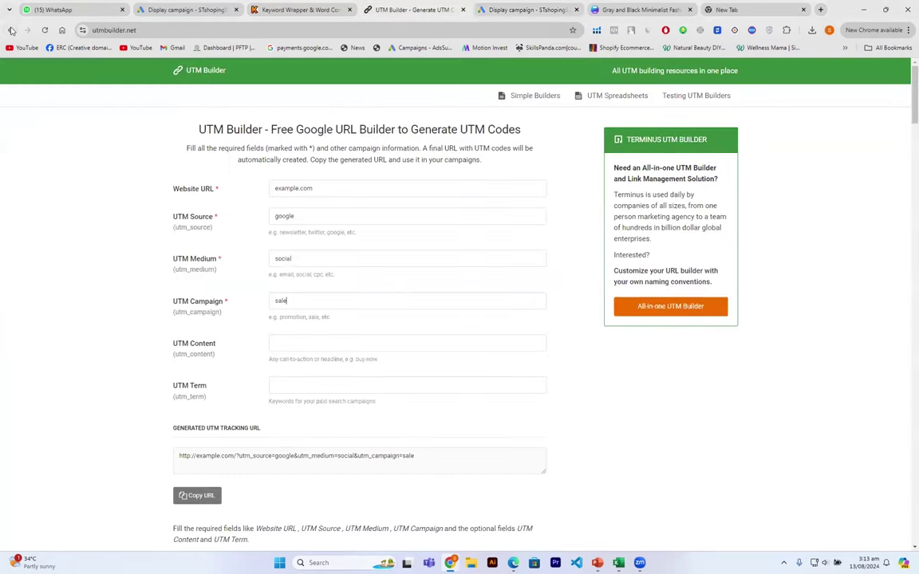
pyautogui.click(12, 30)
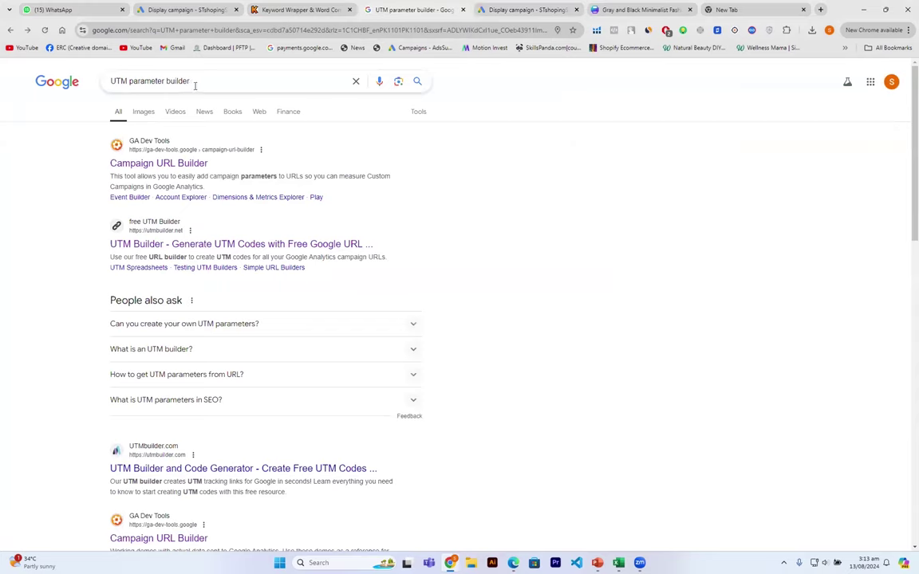
pyautogui.click(207, 245)
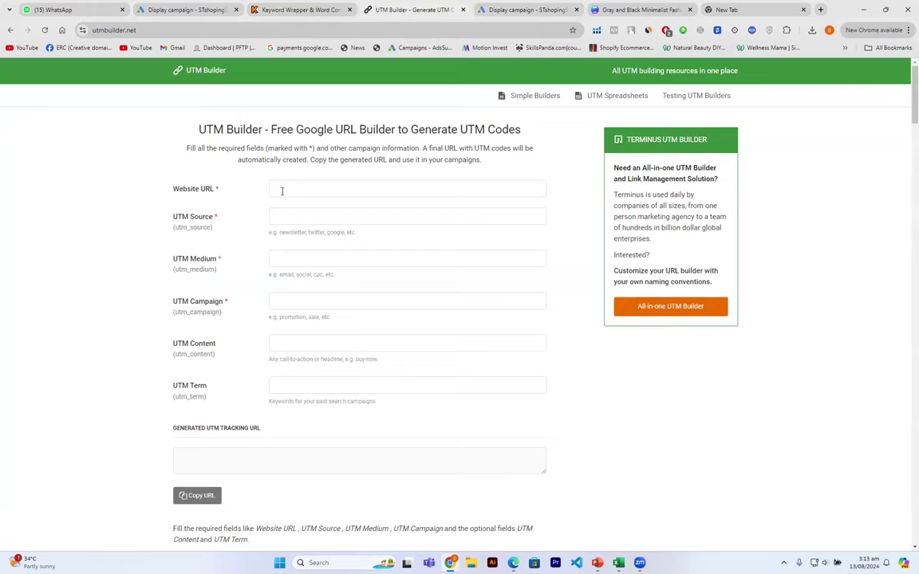
pyautogui.click(306, 194)
pyautogui.write('example.com/collection/polo shirt')
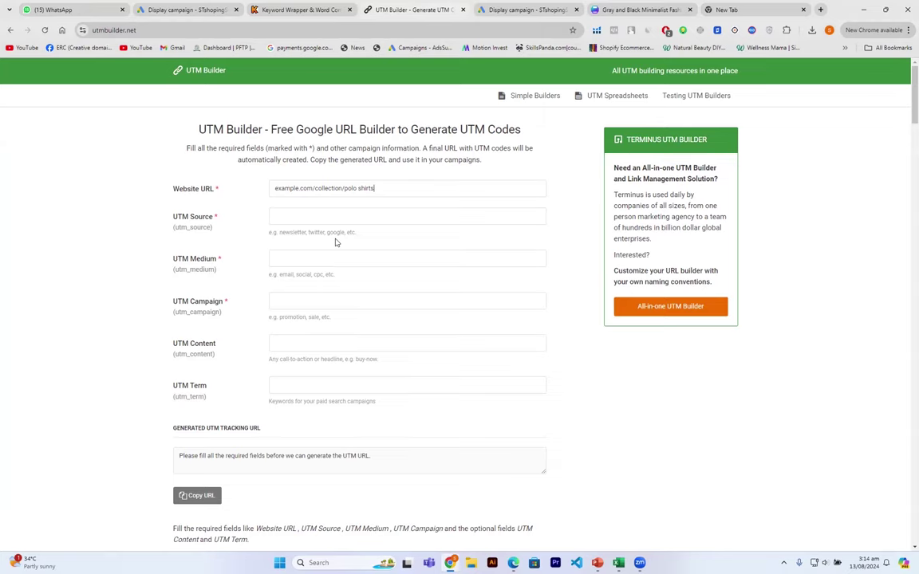
# Step: Set the UTM source to google, the medium to social and the campaign to sale
pyautogui.click(311, 216)
pyautogui.write('f')
pyautogui.write('oogle')
pyautogui.write('social')
pyautogui.write('sale')
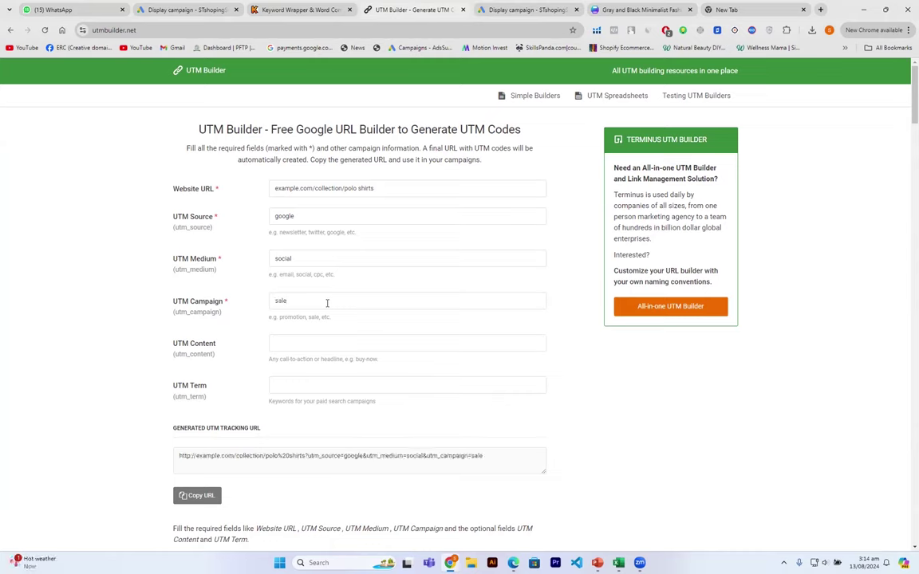
# Step: Set the UTM content to "Buy Polo Shirt" and the UTM term to "Polo shirt"
pyautogui.click(293, 346)
pyautogui.write('Buy Polo Shirt')
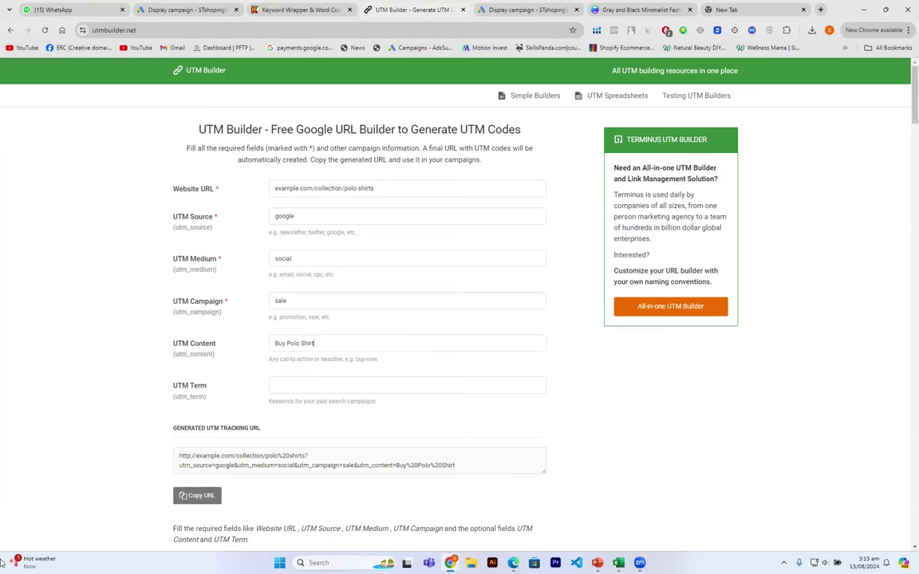
pyautogui.click(303, 388)
pyautogui.write('Polo shirt')
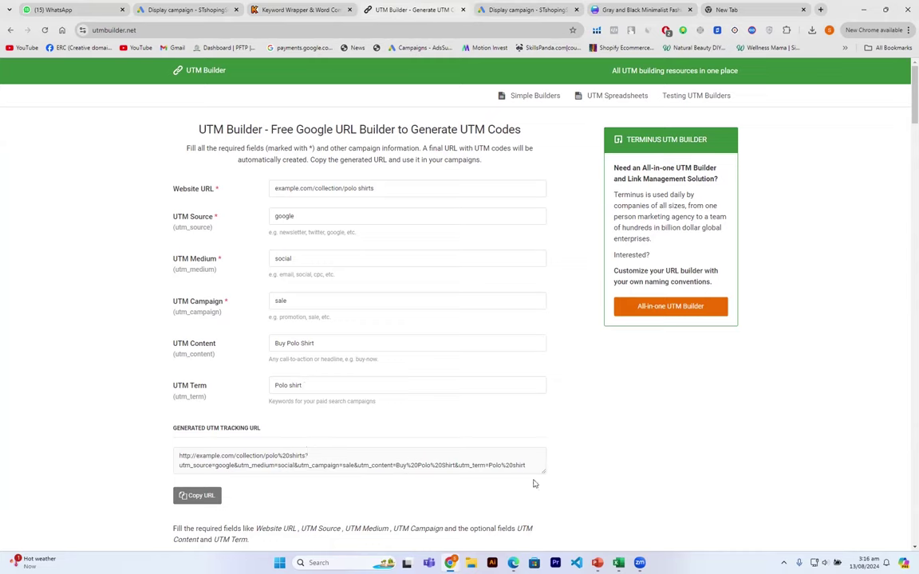
# Step: Copy the generated UTM tracking URL and paste it as the tracking template in the Google Ads campaign URL options
pyautogui.moveTo(530, 468); pyautogui.dragTo(514, 492)
pyautogui.click(203, 495)
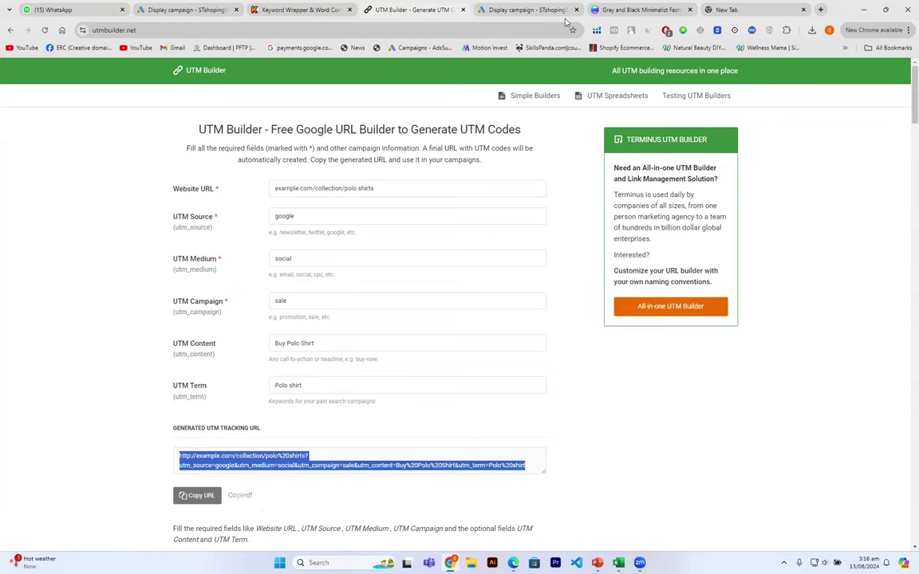
pyautogui.click(484, 11)
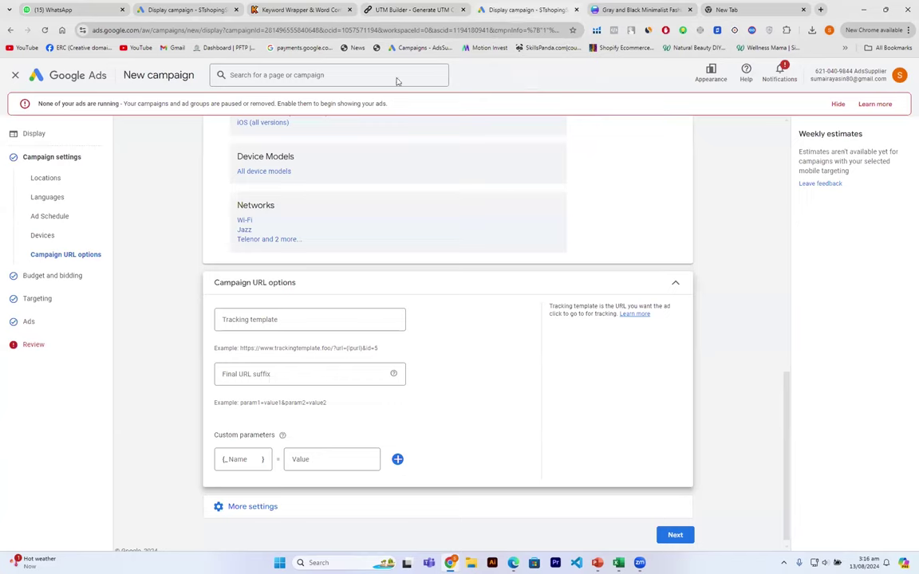
pyautogui.click(347, 319)
pyautogui.hotkey('ctrl', 'v')
pyautogui.press('Tab')
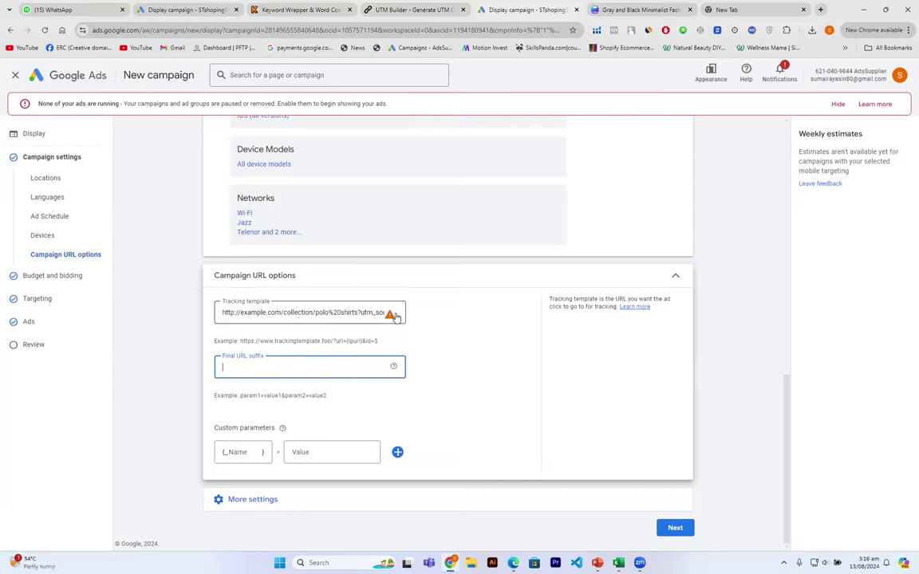
# Step: Check the tracking template's warning and open the campaign's start and end dates
pyautogui.moveTo(389, 315)
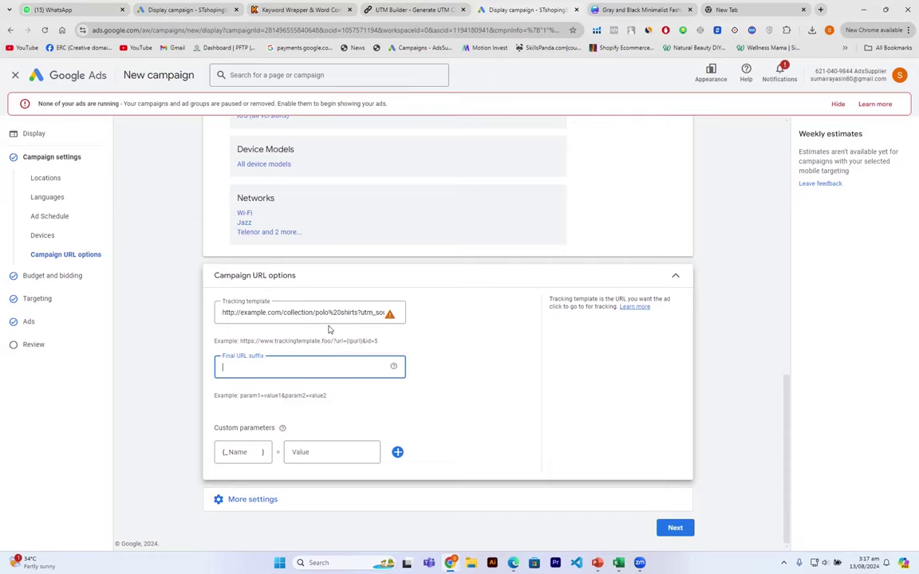
pyautogui.click(252, 499)
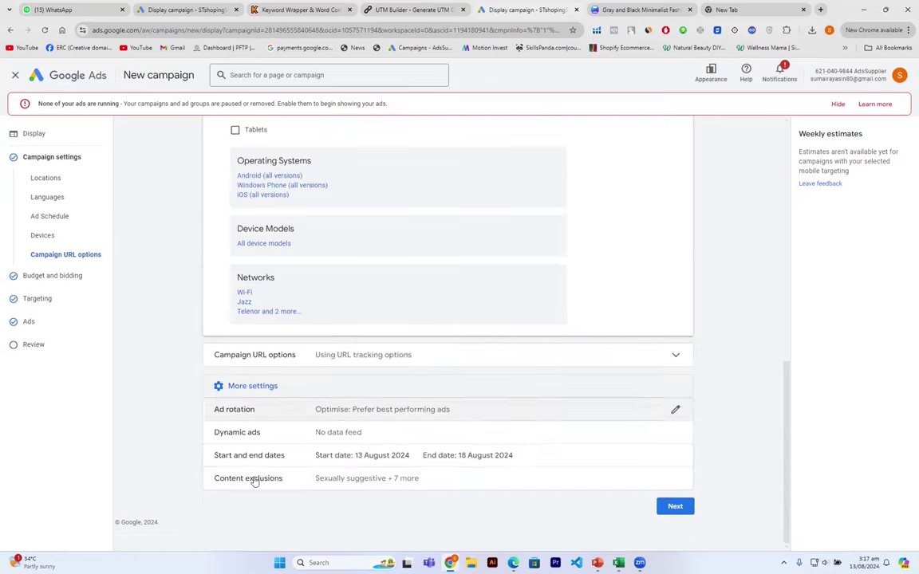
pyautogui.click(278, 462)
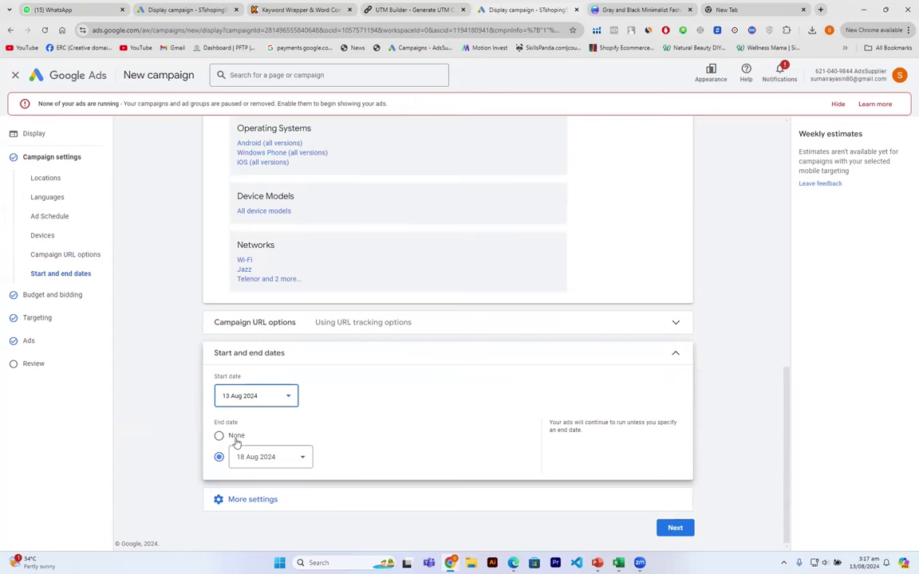
# Step: In the content exclusions, stop excluding Live streaming YouTube video and exclude Parked domains
pyautogui.click(231, 499)
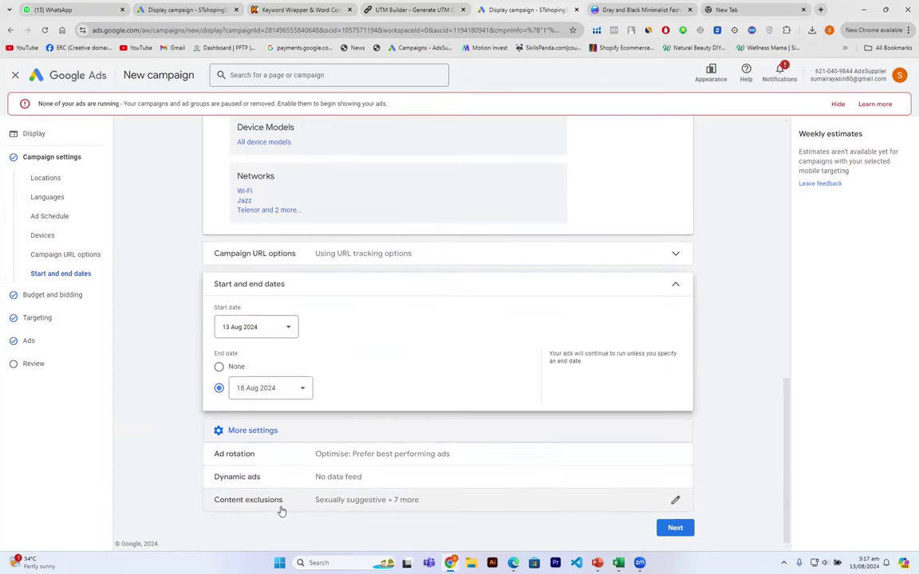
pyautogui.click(281, 509)
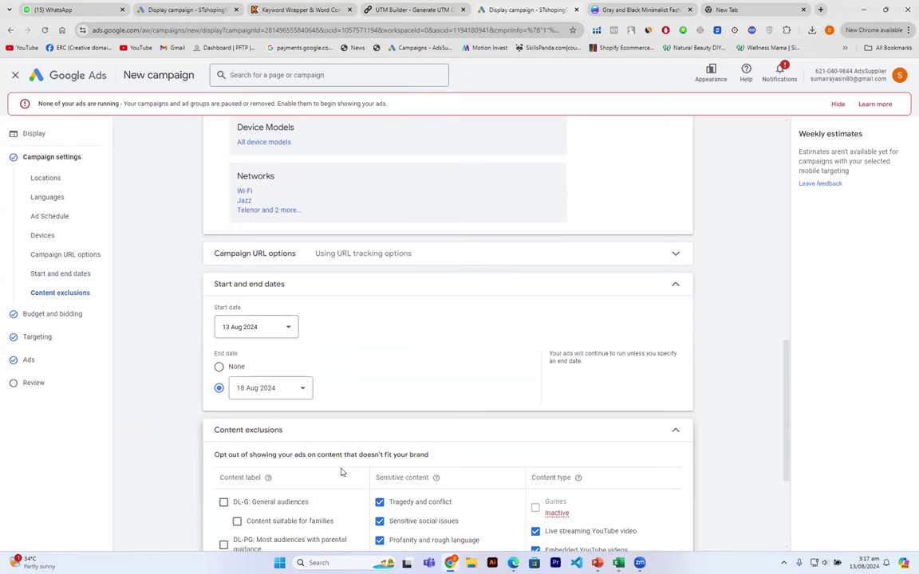
pyautogui.scroll(-1, 341, 472)
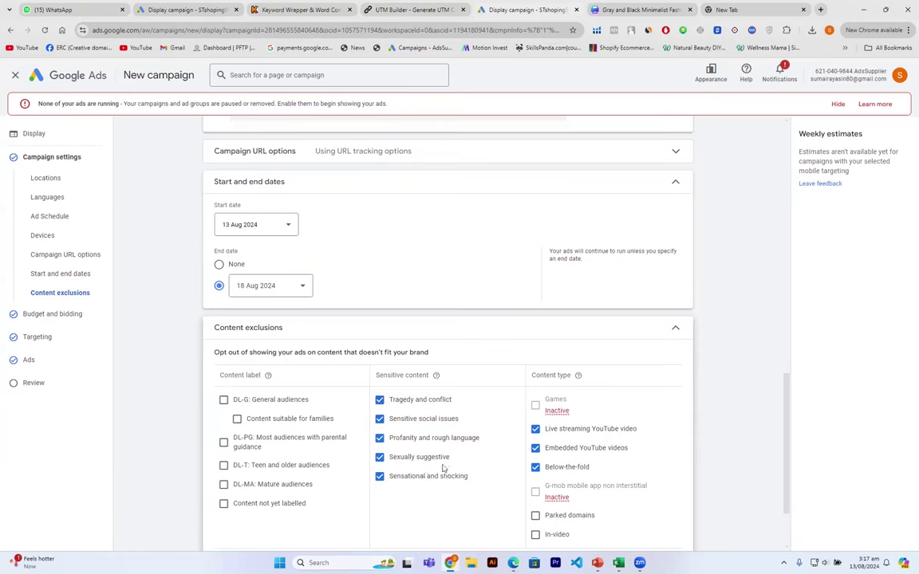
pyautogui.scroll(-2, 444, 469)
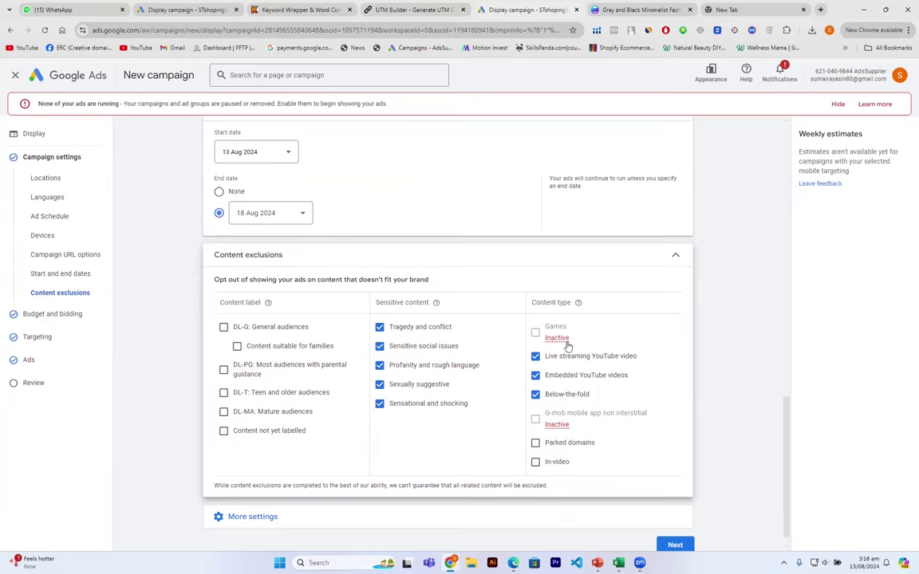
pyautogui.moveTo(567, 342)
pyautogui.click(534, 356)
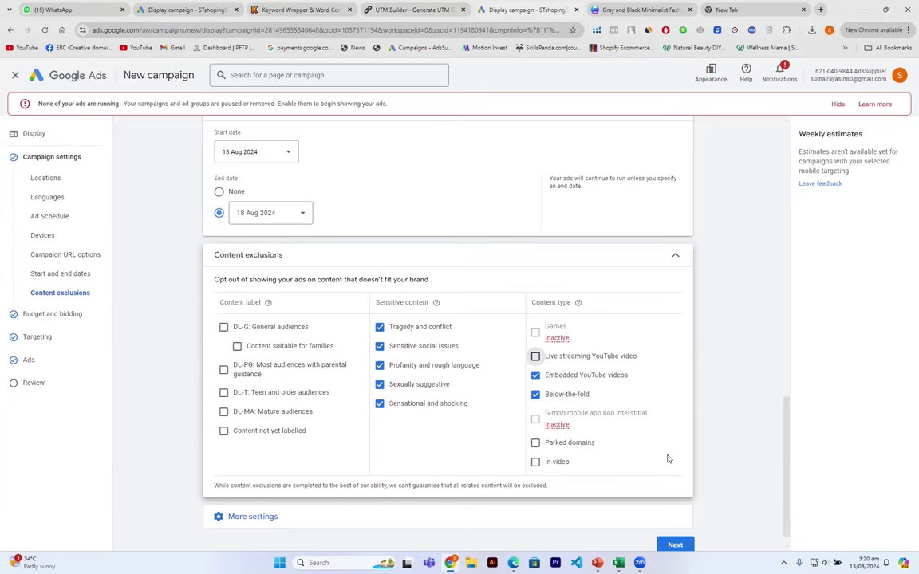
pyautogui.click(535, 443)
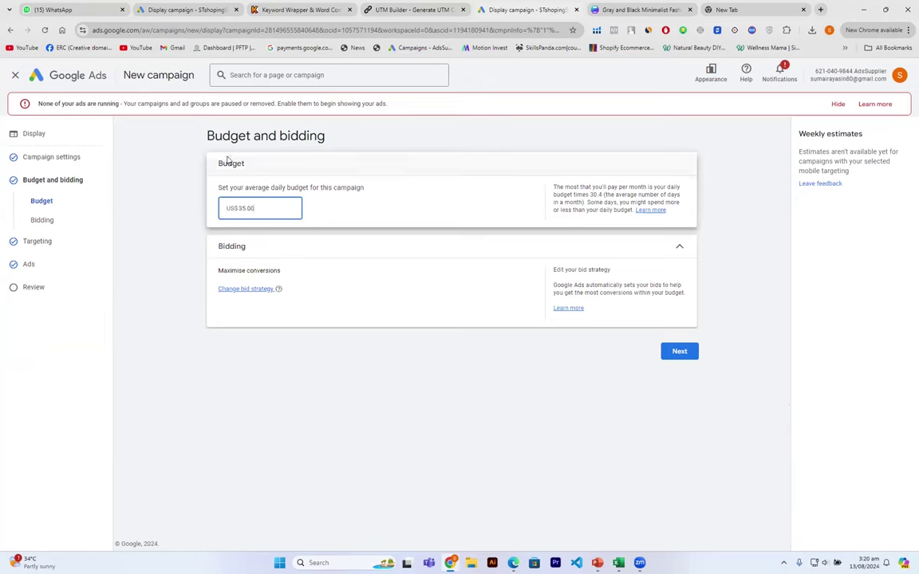
# Step: Review the average daily budget and the available options for what bidding should focus on
pyautogui.click(264, 208)
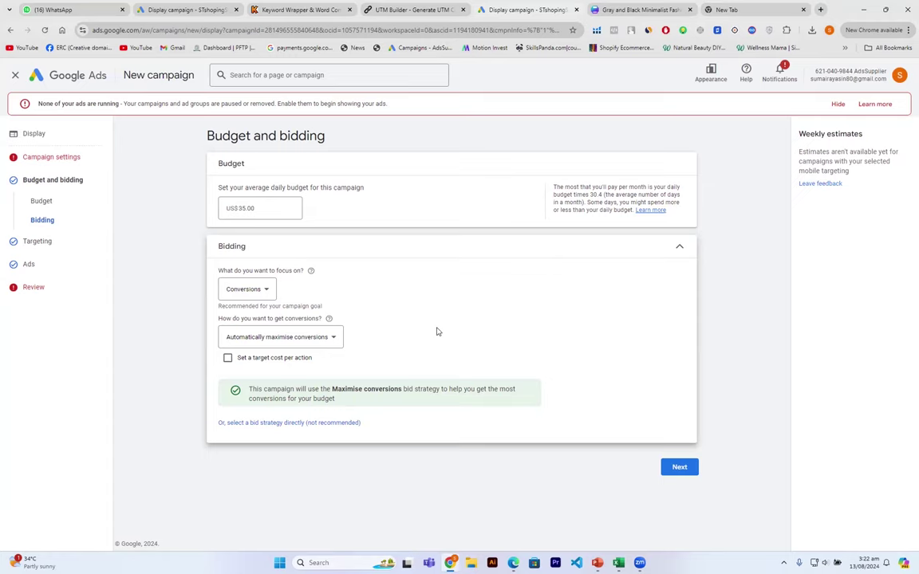
pyautogui.click(266, 291)
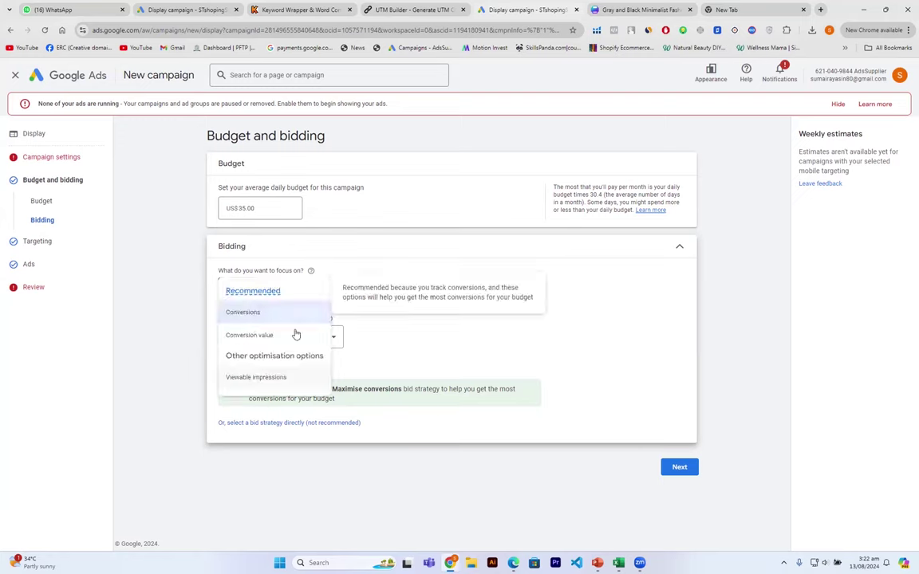
pyautogui.click(602, 544)
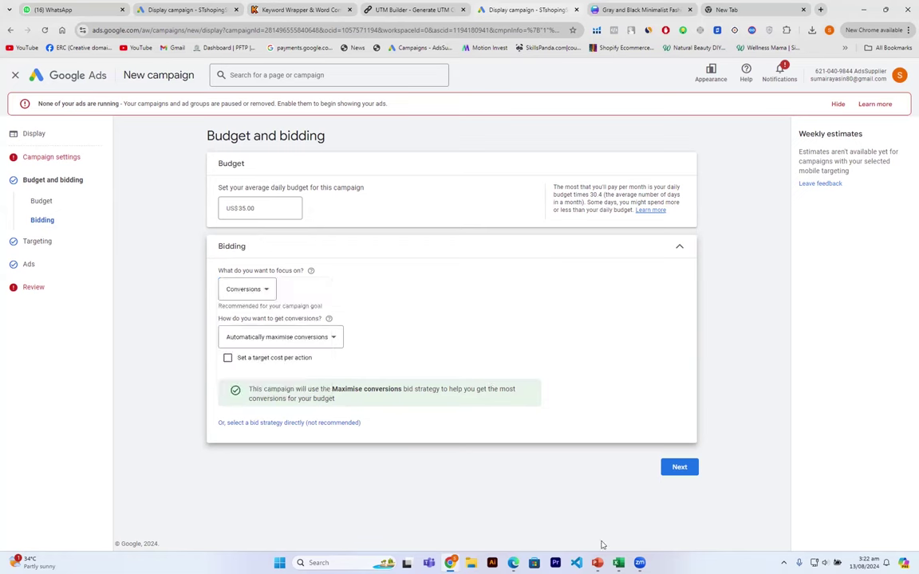
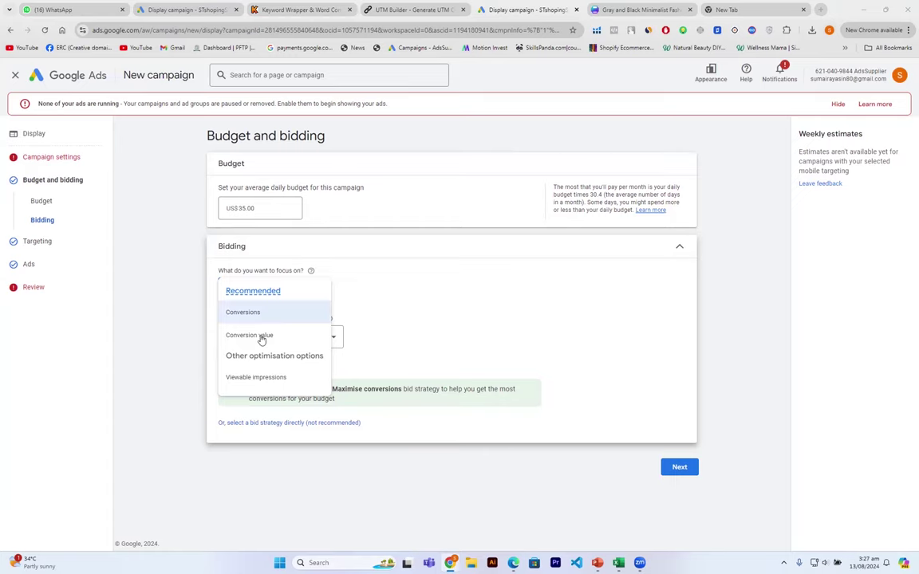
# Step: Keep Conversions as the bidding focus and open the campaign's targeting settings
pyautogui.moveTo(262, 341)
pyautogui.click(252, 313)
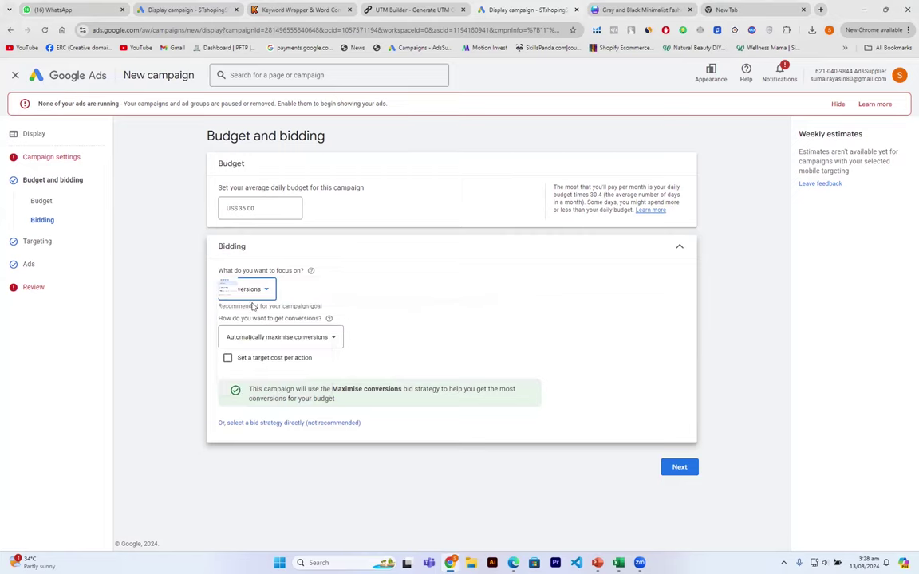
pyautogui.click(40, 241)
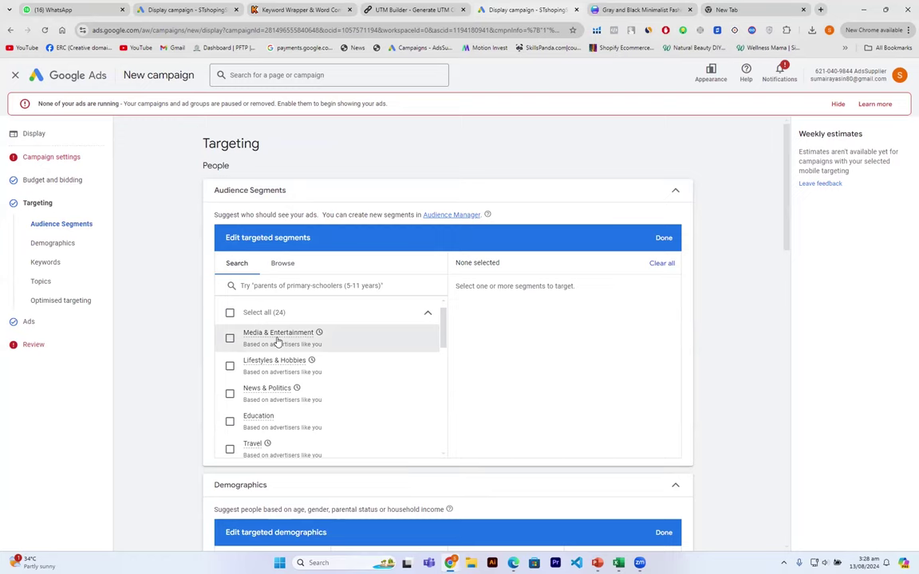
# Step: Add the Media & Entertainment, News & Politics, Vehicles & Transportation and Technology affinity segments to the targeted audience
pyautogui.scroll(-1, 277, 342)
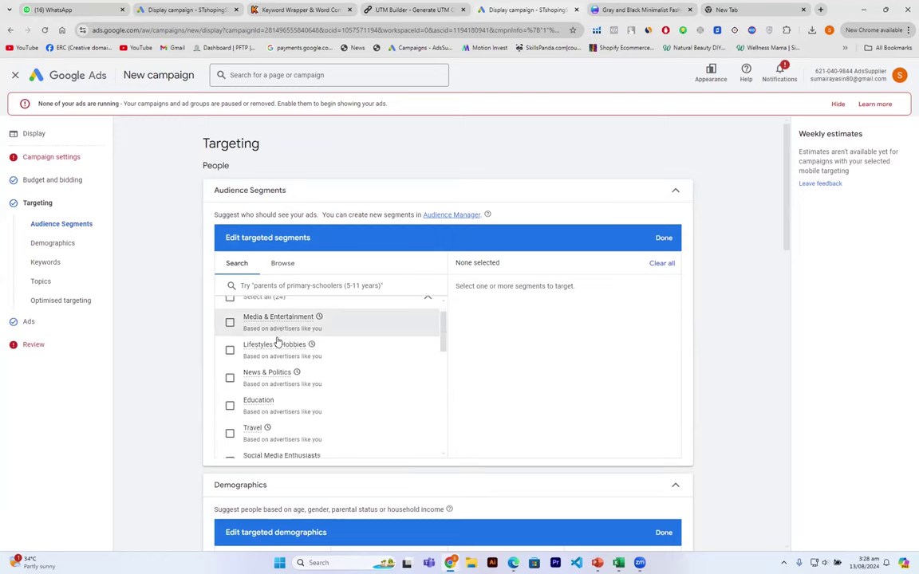
pyautogui.scroll(1, 277, 341)
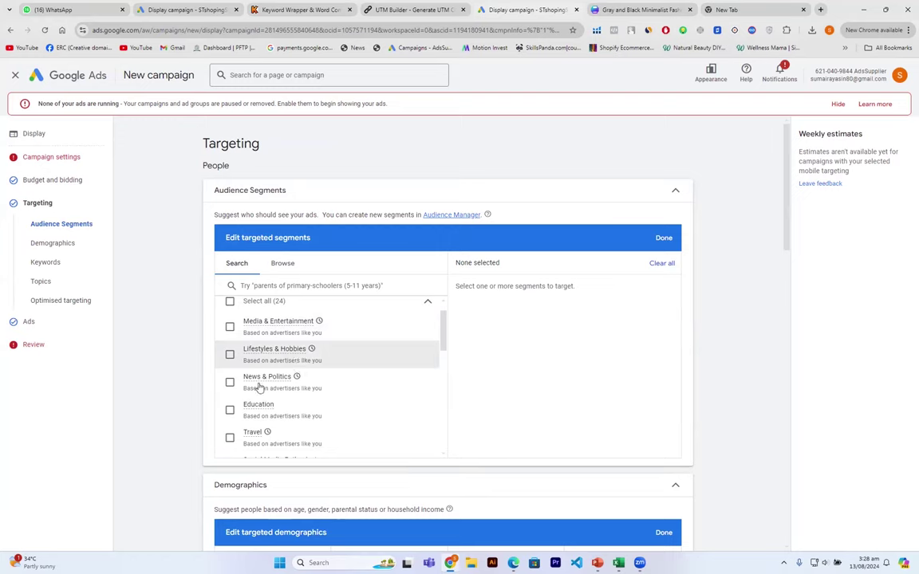
pyautogui.click(229, 327)
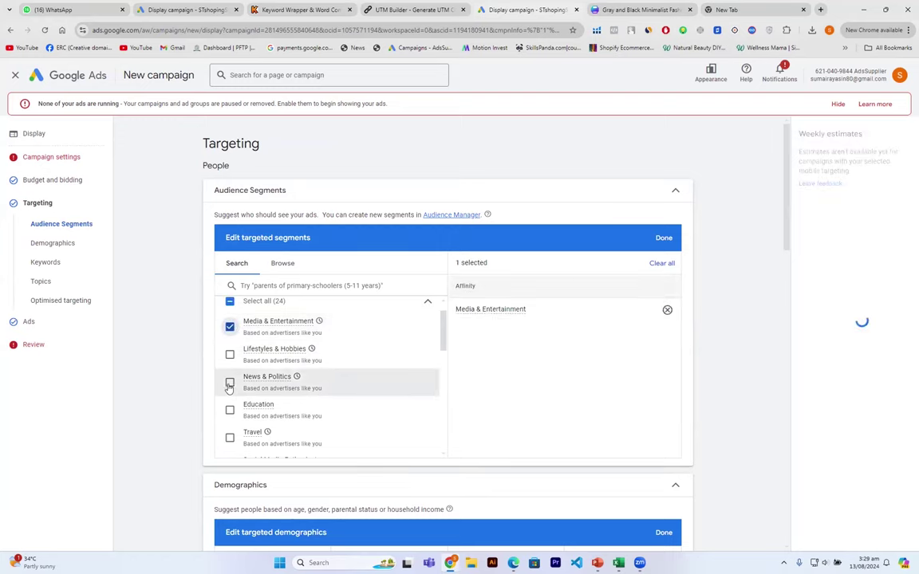
pyautogui.click(229, 383)
pyautogui.scroll(-1, 228, 386)
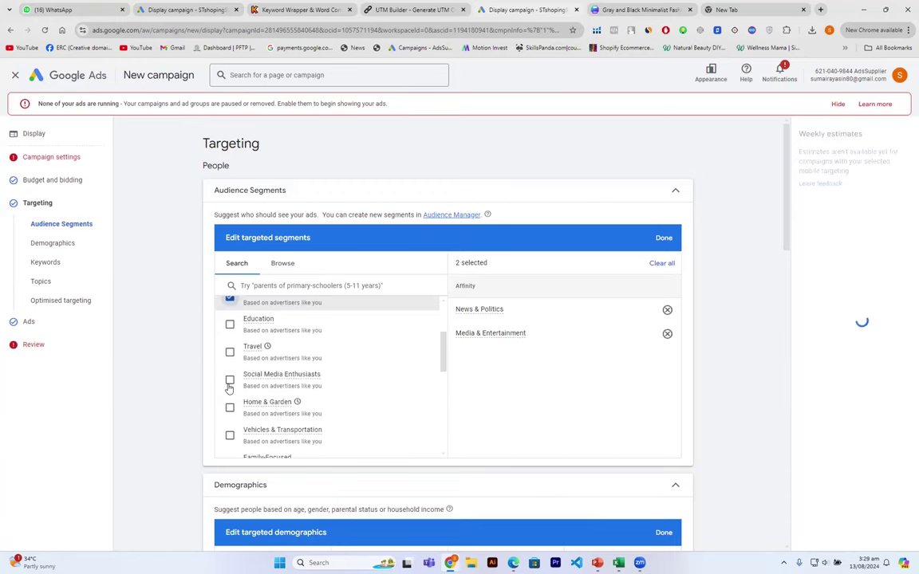
pyautogui.scroll(-1, 229, 387)
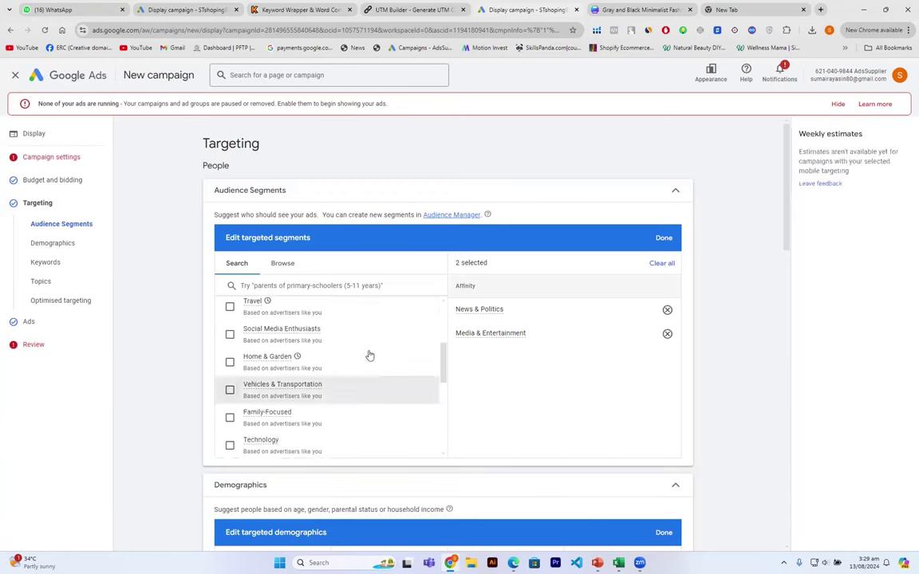
pyautogui.scroll(-1, 230, 353)
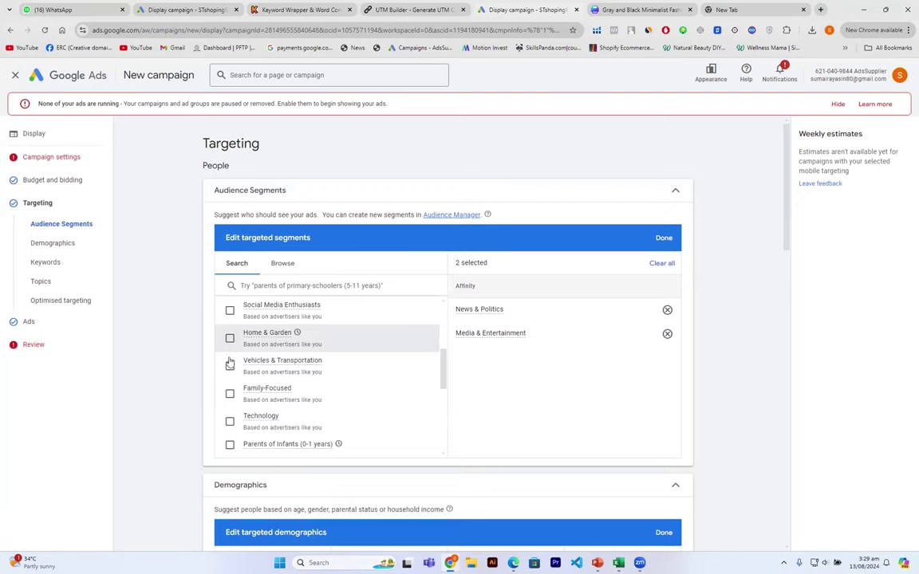
pyautogui.click(229, 369)
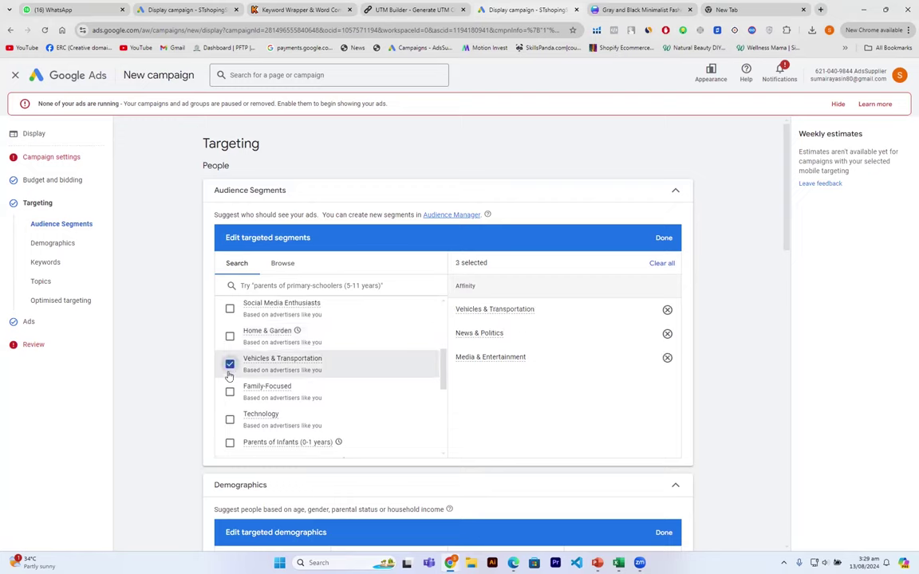
pyautogui.scroll(-2, 231, 354)
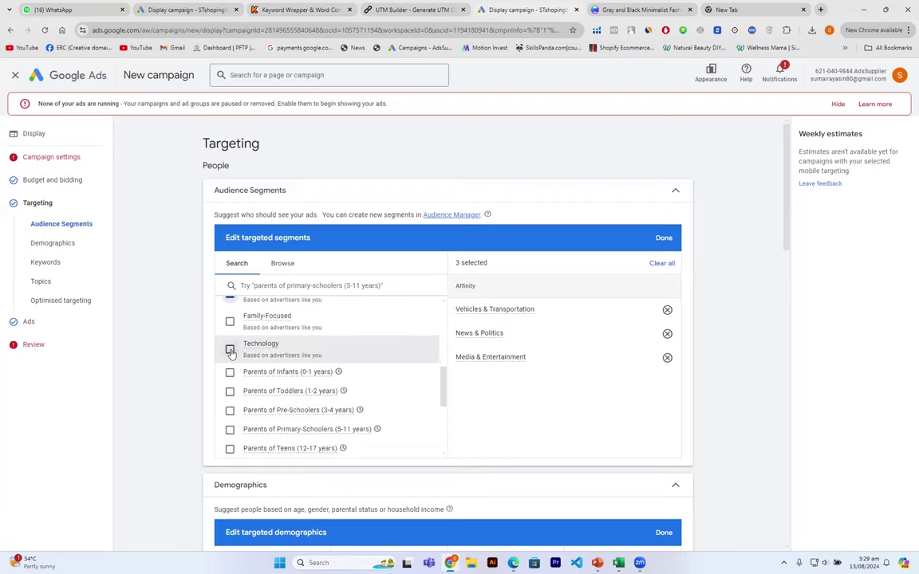
pyautogui.click(230, 350)
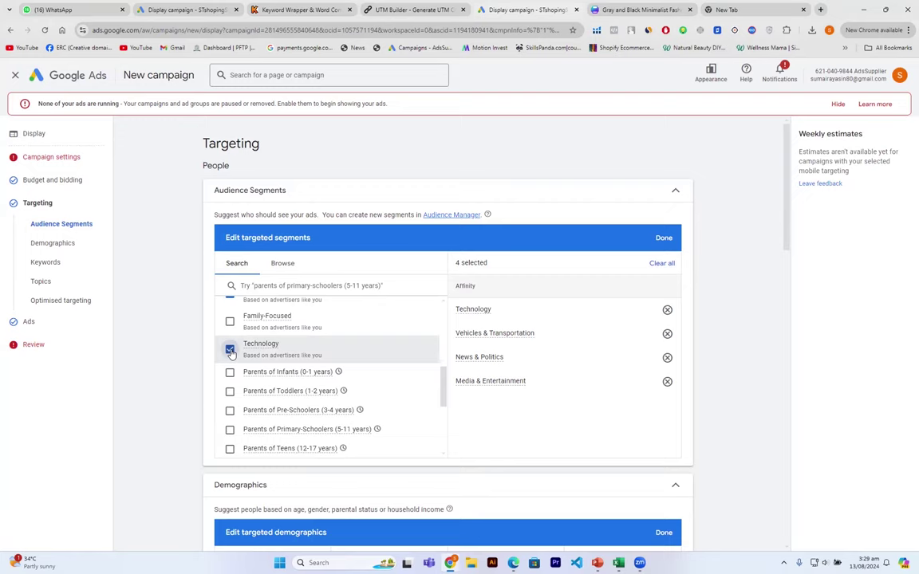
# Step: Add the marital status segments In a relationship, Married and Single to the targeted audience
pyautogui.scroll(-2, 231, 352)
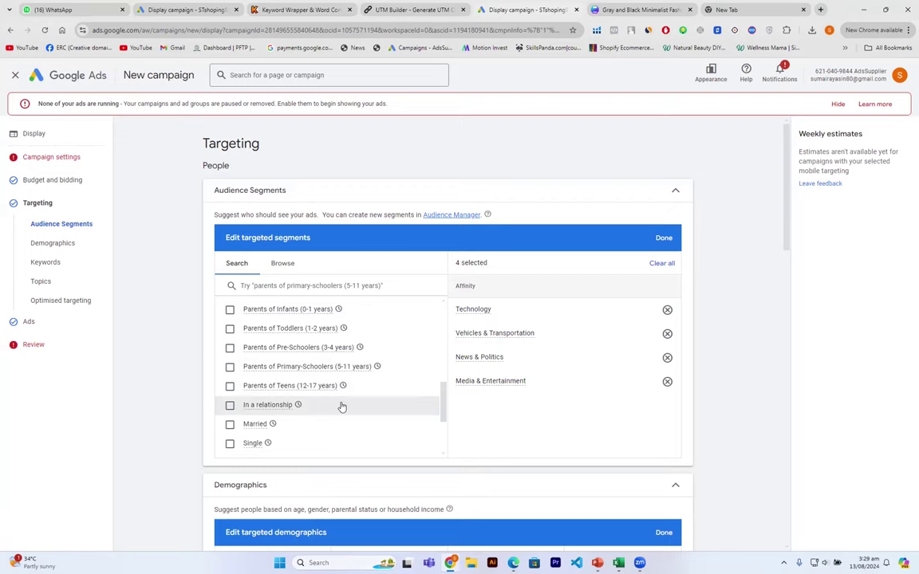
pyautogui.scroll(-1, 340, 405)
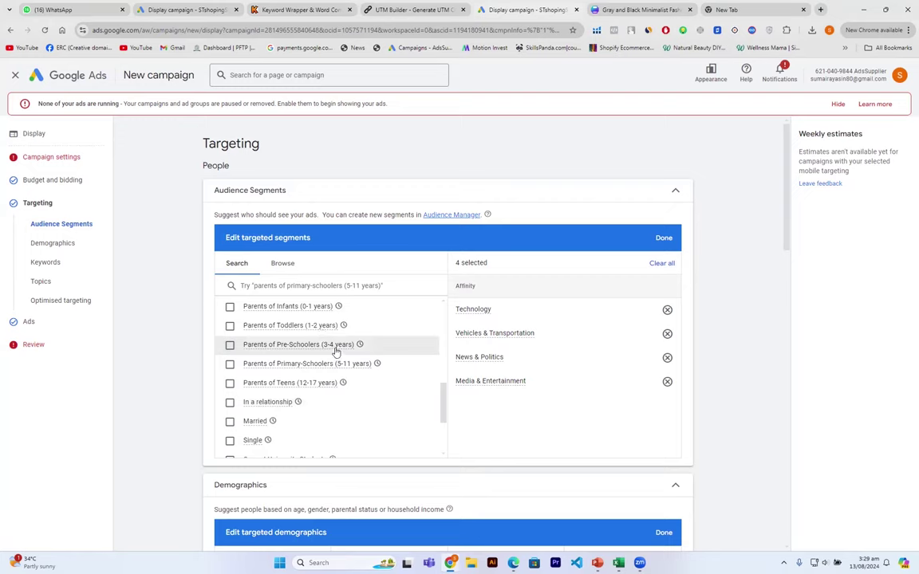
pyautogui.moveTo(336, 351)
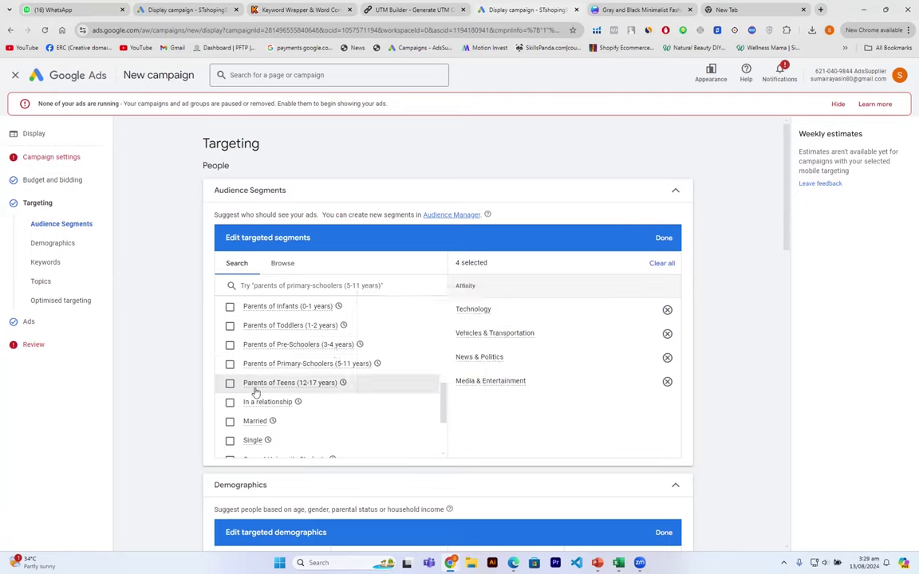
pyautogui.scroll(-1, 255, 392)
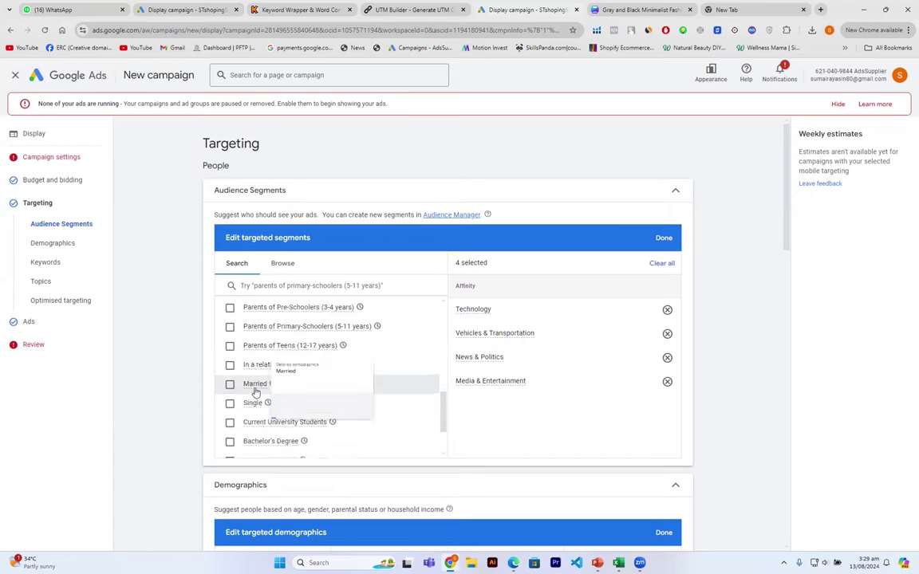
pyautogui.scroll(-1, 255, 392)
pyautogui.scroll(-1, 231, 327)
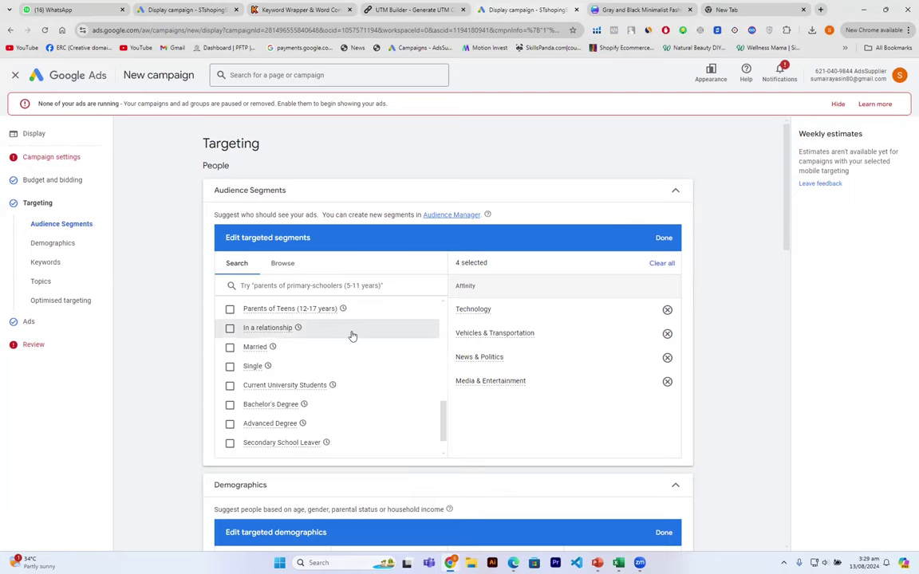
pyautogui.scroll(-1, 353, 336)
pyautogui.scroll(-1, 352, 336)
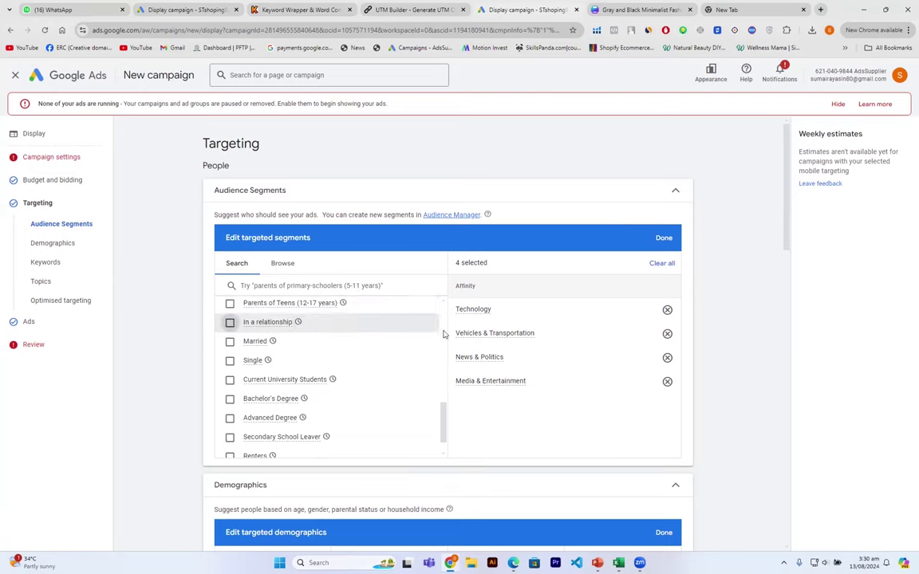
pyautogui.click(229, 323)
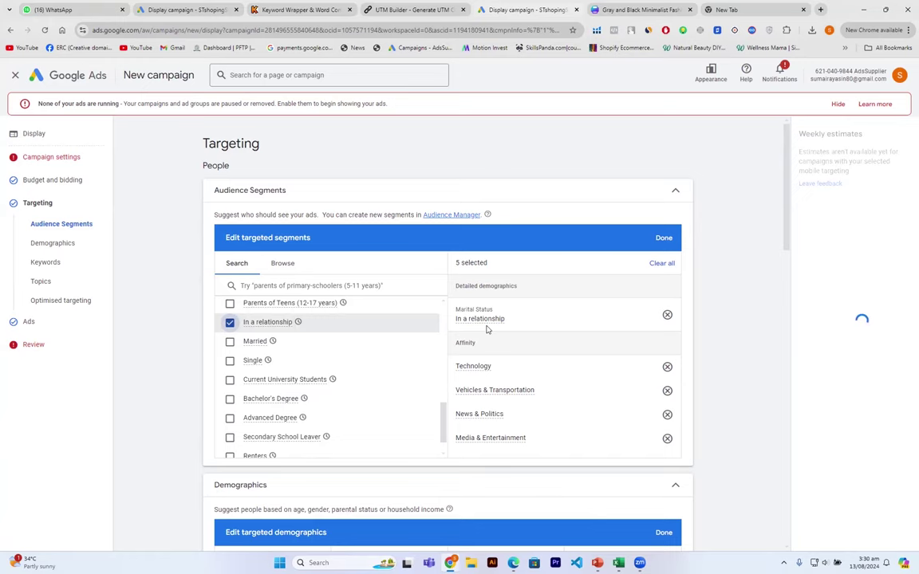
pyautogui.click(230, 341)
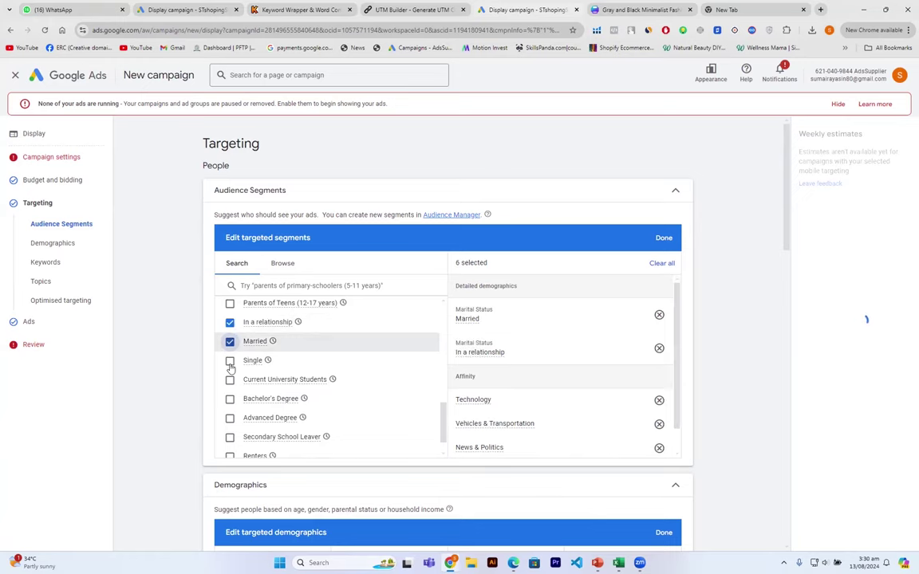
pyautogui.click(229, 361)
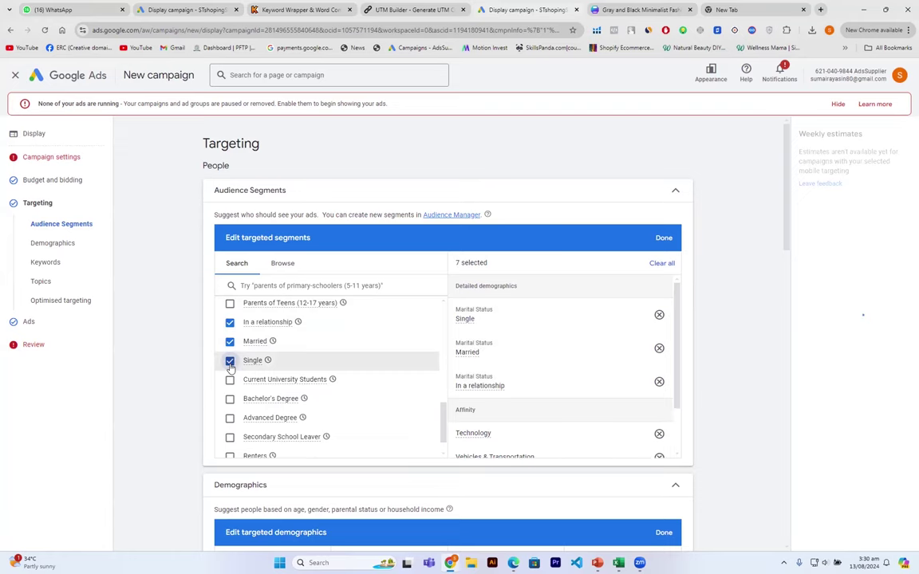
# Step: Add the Current University Students, Bachelor's Degree, Advanced Degree, Secondary School Leaver and Homeowners segments to the targeted audience
pyautogui.scroll(-1, 230, 365)
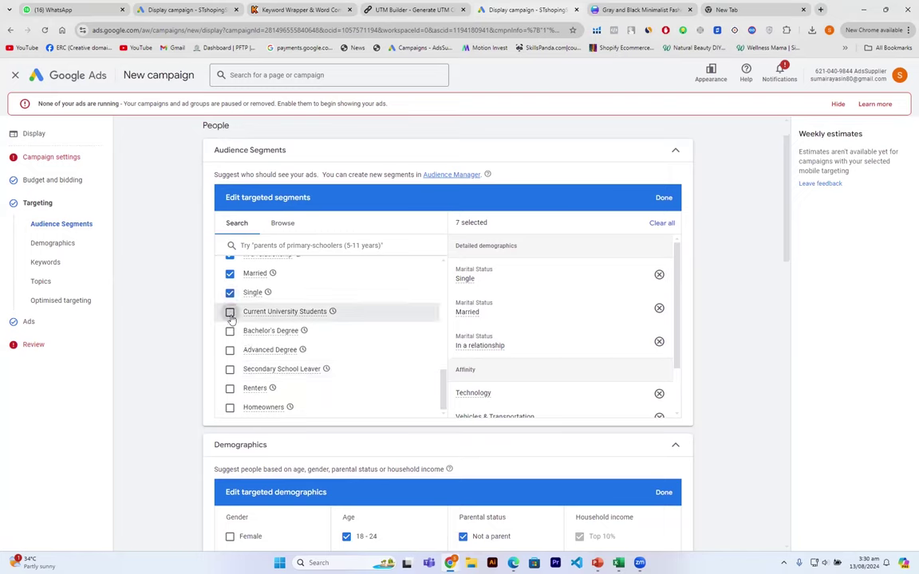
pyautogui.click(230, 312)
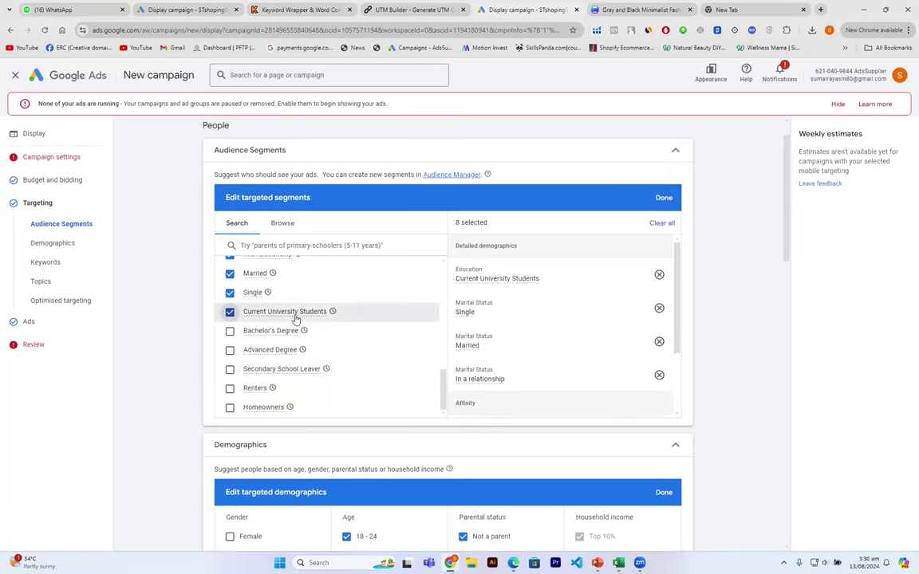
pyautogui.moveTo(295, 319)
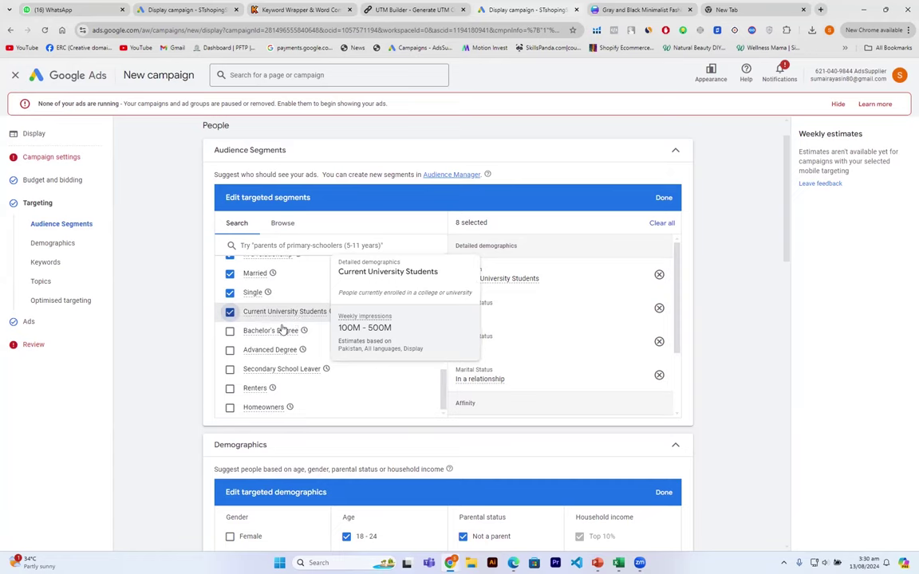
pyautogui.moveTo(288, 337)
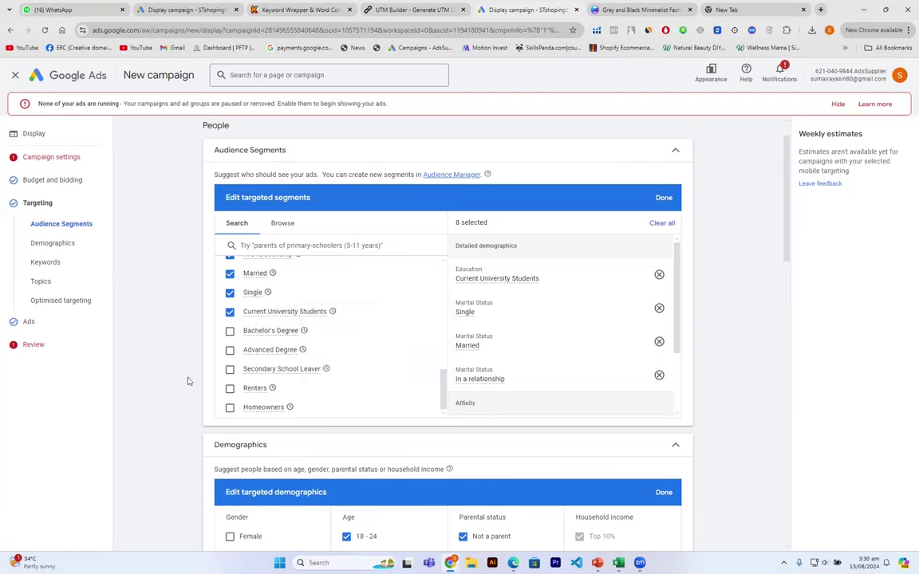
pyautogui.click(230, 330)
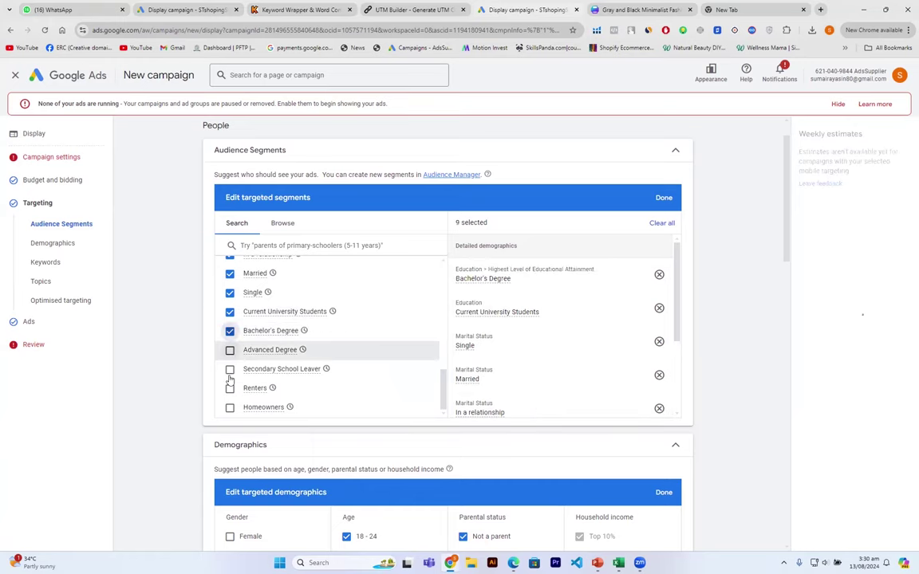
pyautogui.click(230, 349)
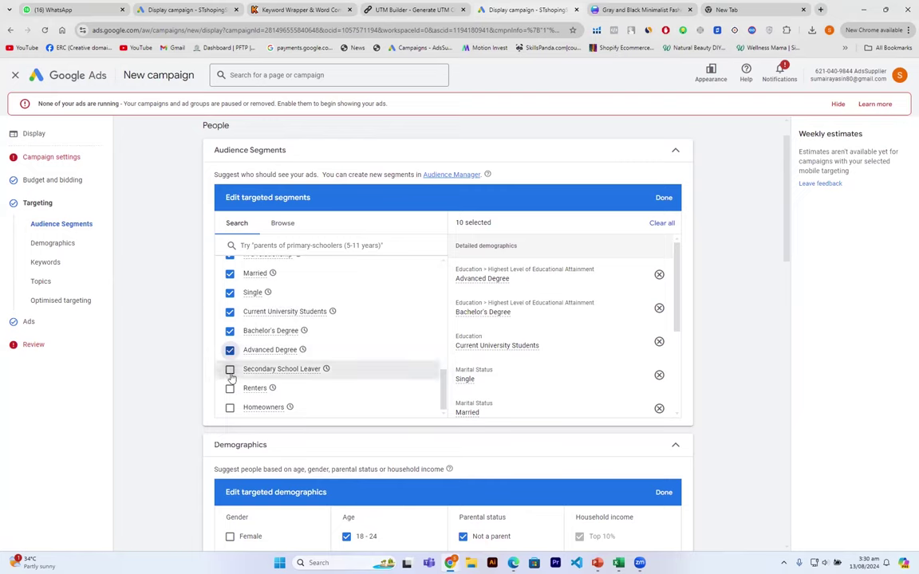
pyautogui.click(230, 373)
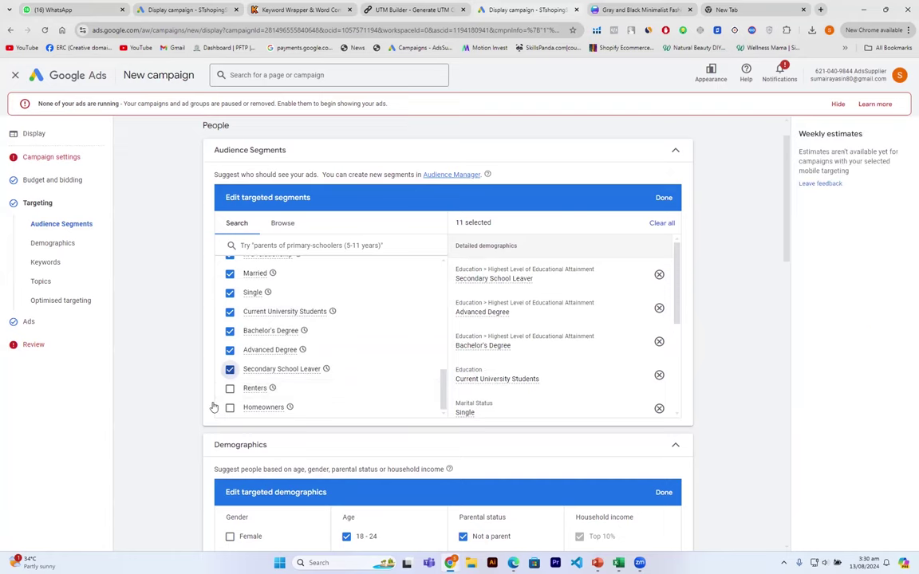
pyautogui.scroll(-1, 212, 405)
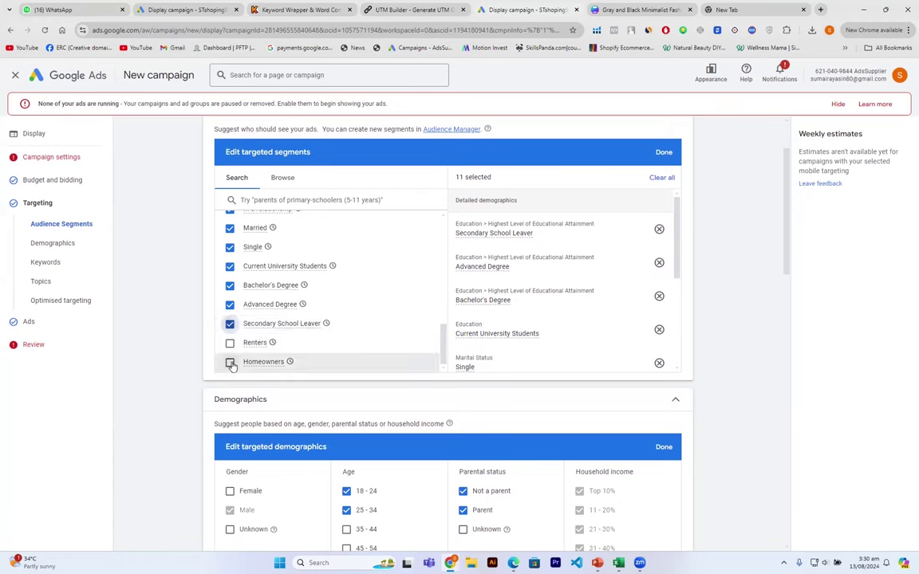
pyautogui.click(229, 363)
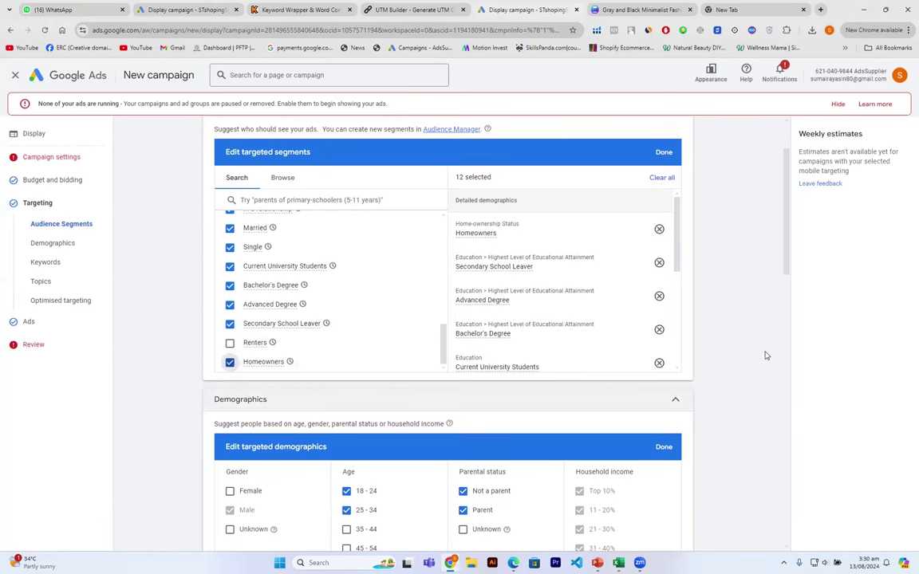
# Step: In the targeted demographics, keep Female excluded, include ages 35 - 44, and exclude Parent from the parental status
pyautogui.scroll(-2, 765, 356)
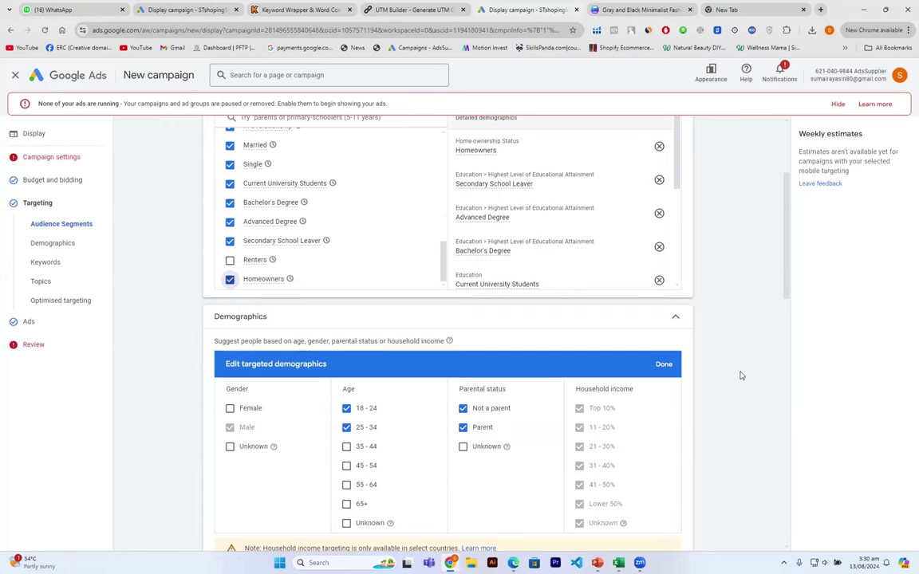
pyautogui.scroll(-3, 279, 288)
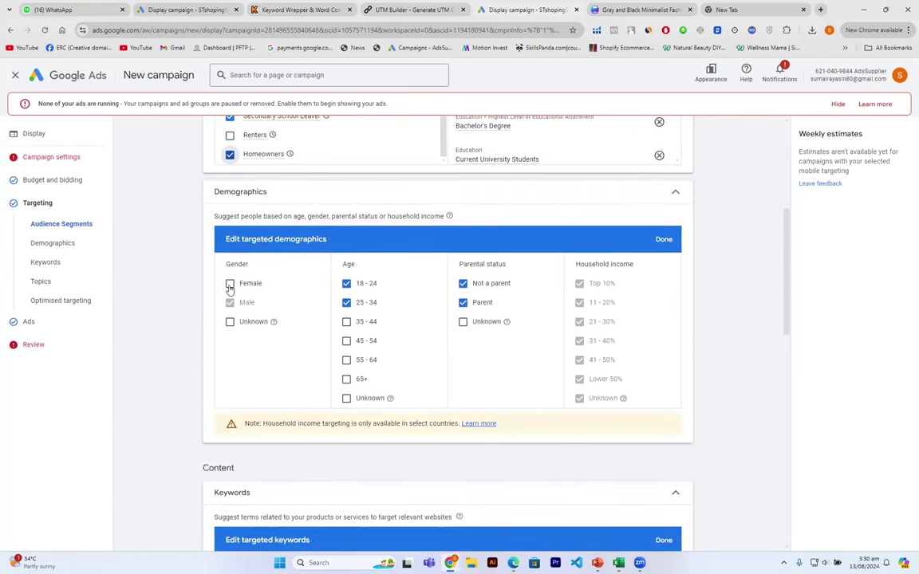
pyautogui.click(230, 284)
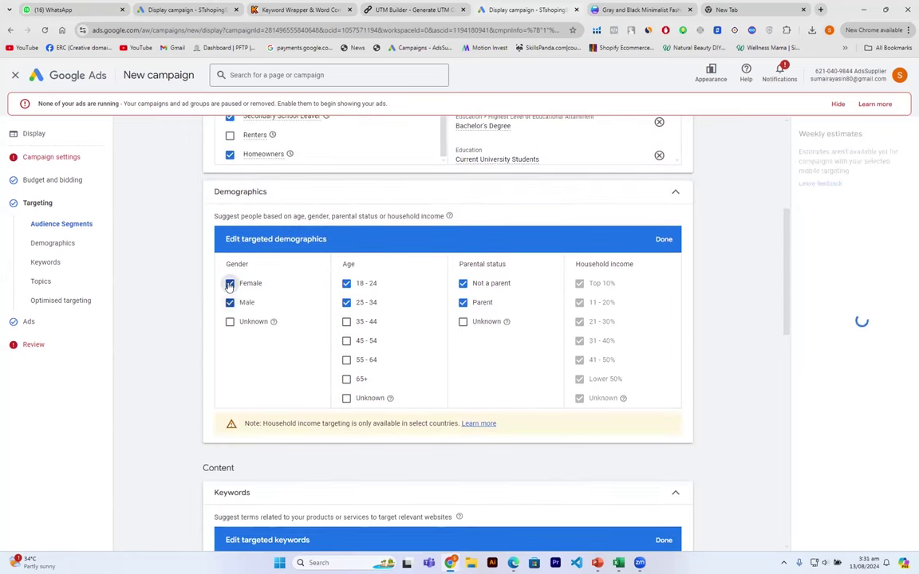
pyautogui.click(230, 284)
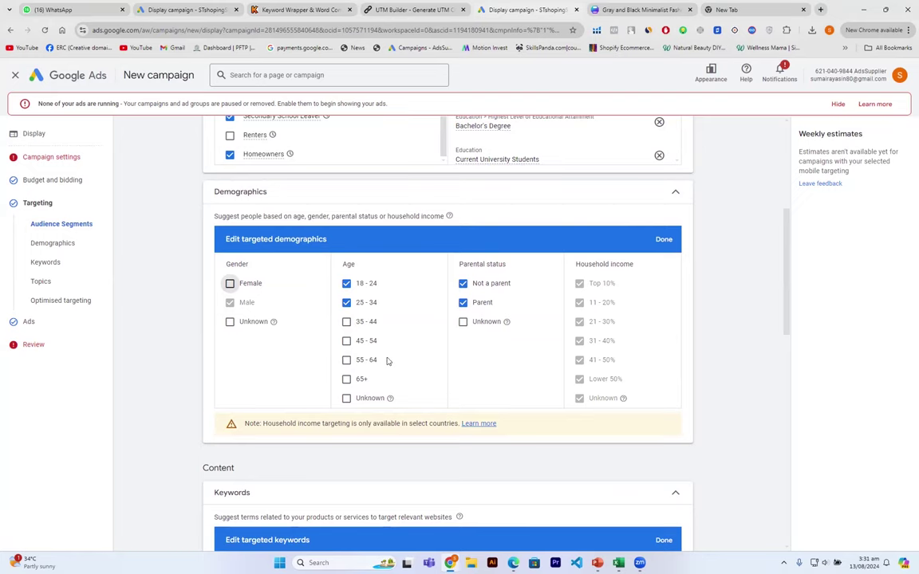
pyautogui.click(347, 323)
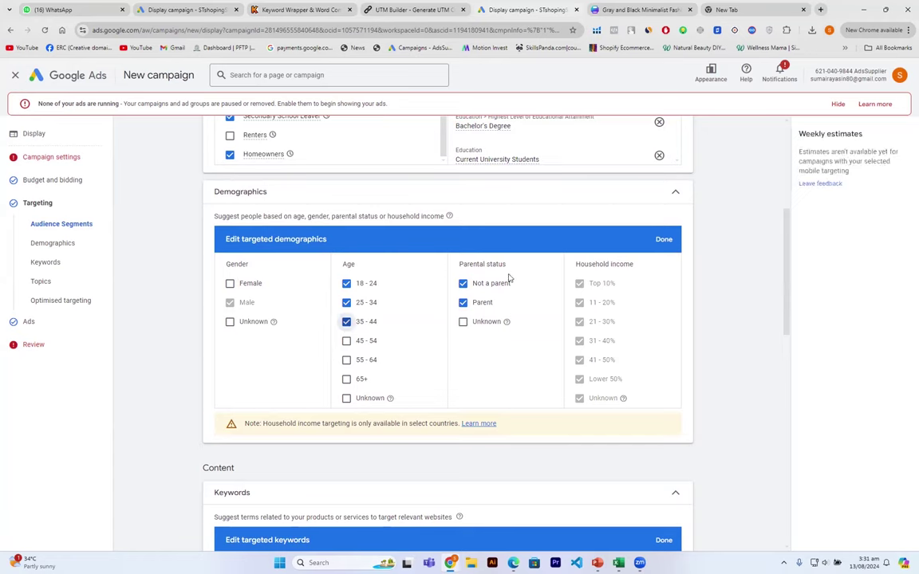
pyautogui.click(463, 305)
pyautogui.click(462, 304)
pyautogui.click(463, 305)
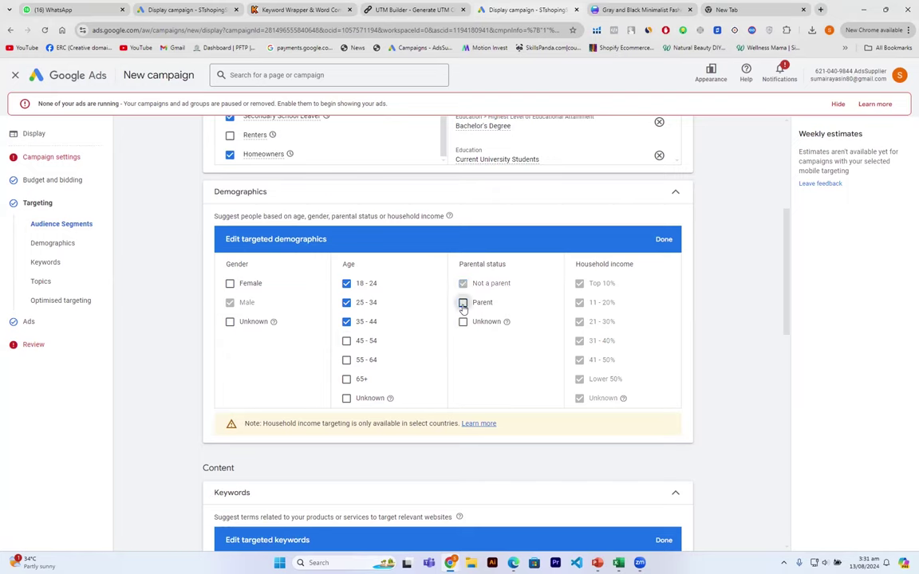
# Step: Include Parent in the parental status of the targeted demographics
pyautogui.click(463, 304)
pyautogui.scroll(-1, 549, 231)
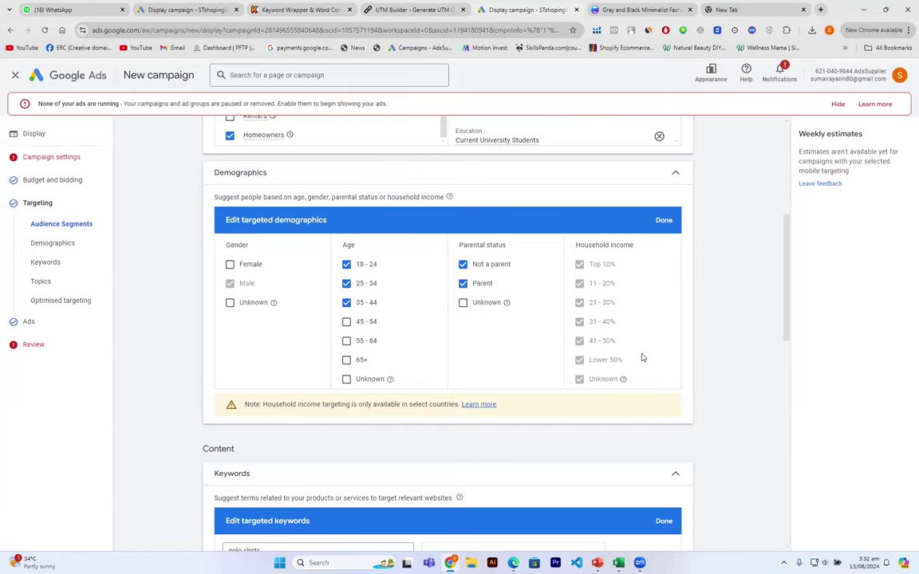
# Step: In the Keyword Match Type Tool, copy the whole phrase-match keyword list, from "polo shirts for men" to "polo and ralph lauren"
pyautogui.scroll(-1, 643, 357)
pyautogui.scroll(-4, 643, 357)
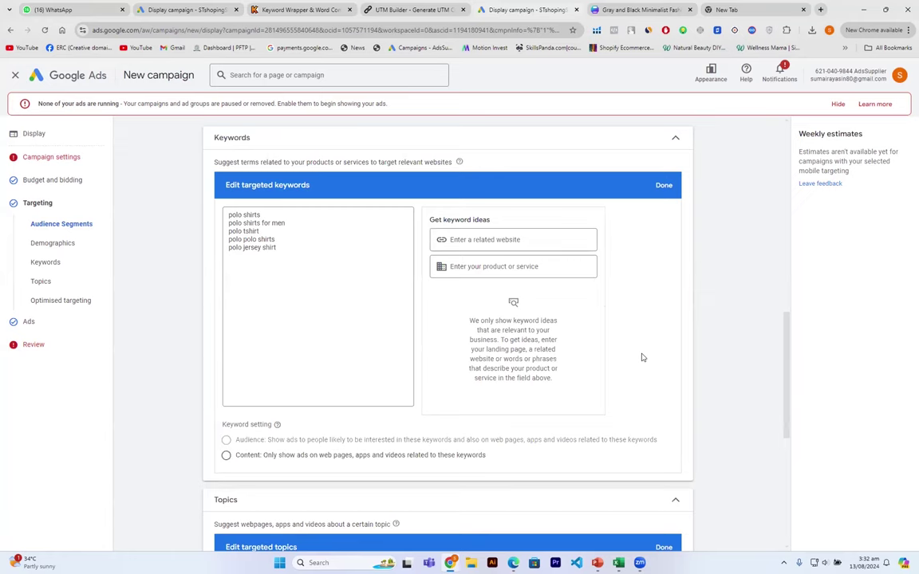
pyautogui.scroll(1, 199, 259)
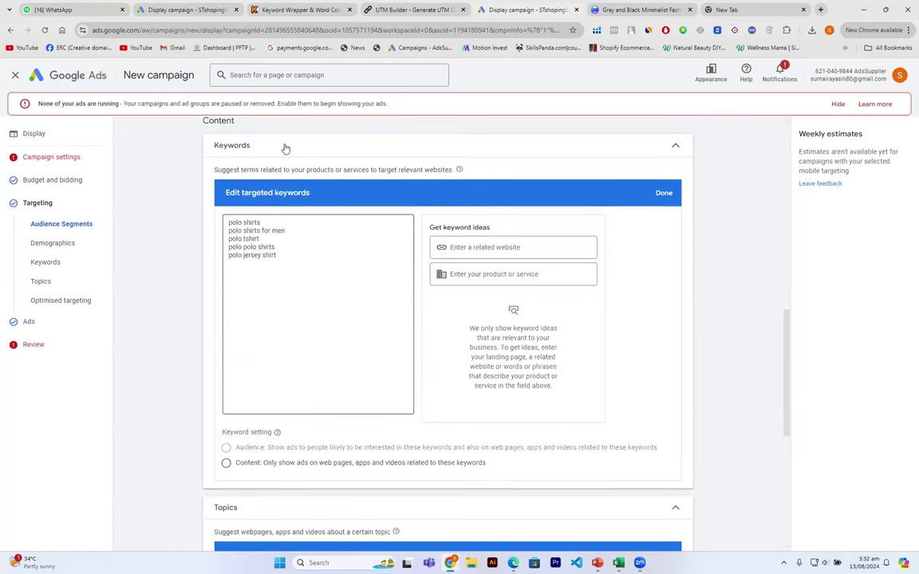
pyautogui.click(319, 10)
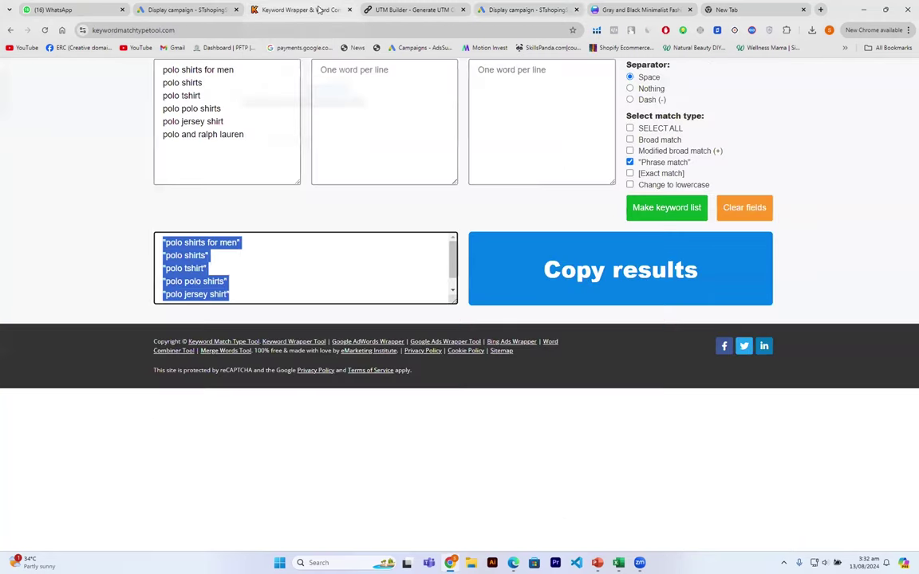
pyautogui.click(284, 274)
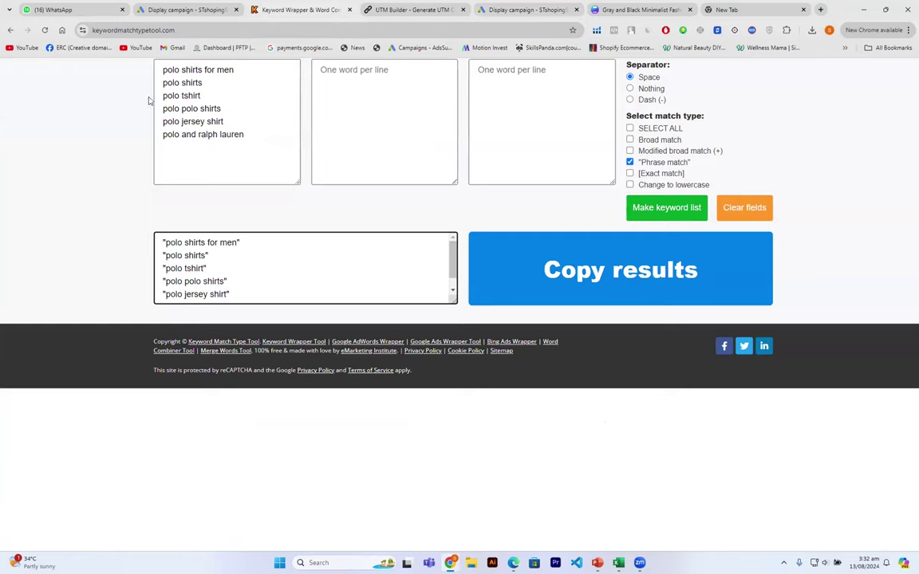
pyautogui.scroll(2, 135, 90)
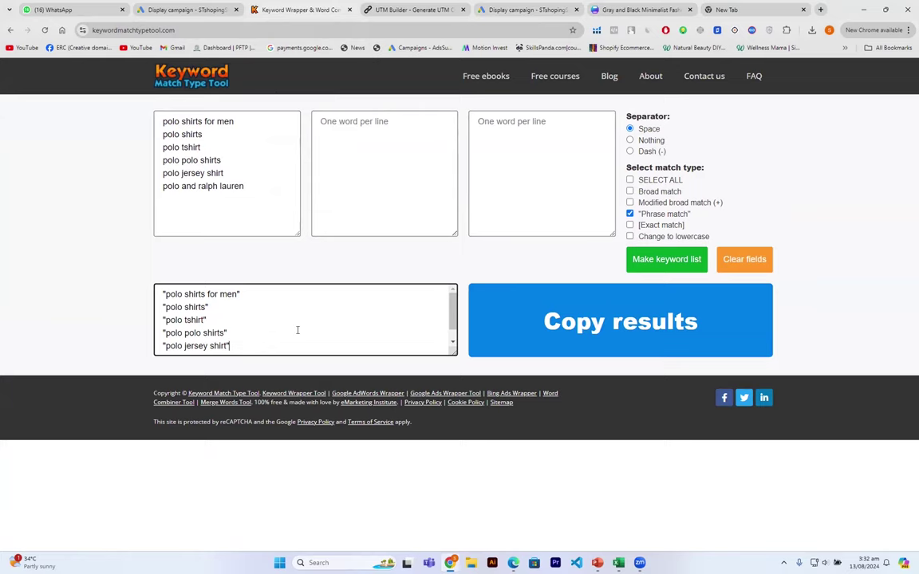
pyautogui.hotkey('shift', 'Down')
pyautogui.hotkey('shift', 'Up')
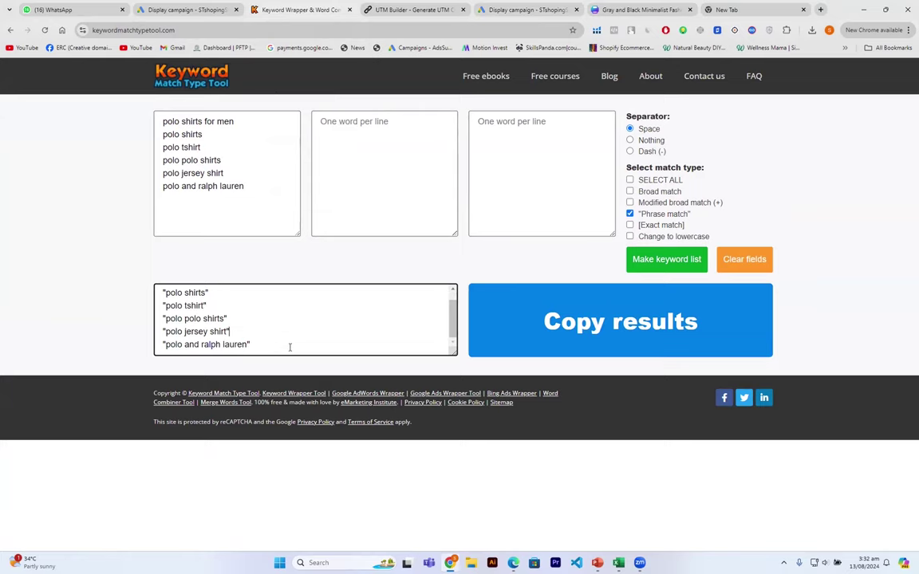
pyautogui.scroll(-1, 359, 335)
pyautogui.scroll(1, 439, 311)
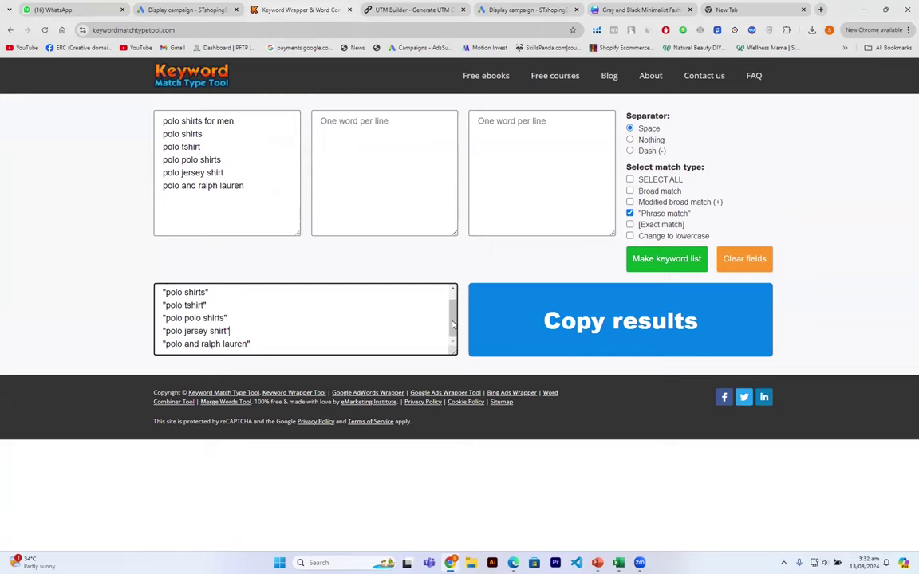
pyautogui.moveTo(264, 348); pyautogui.dragTo(166, 318)
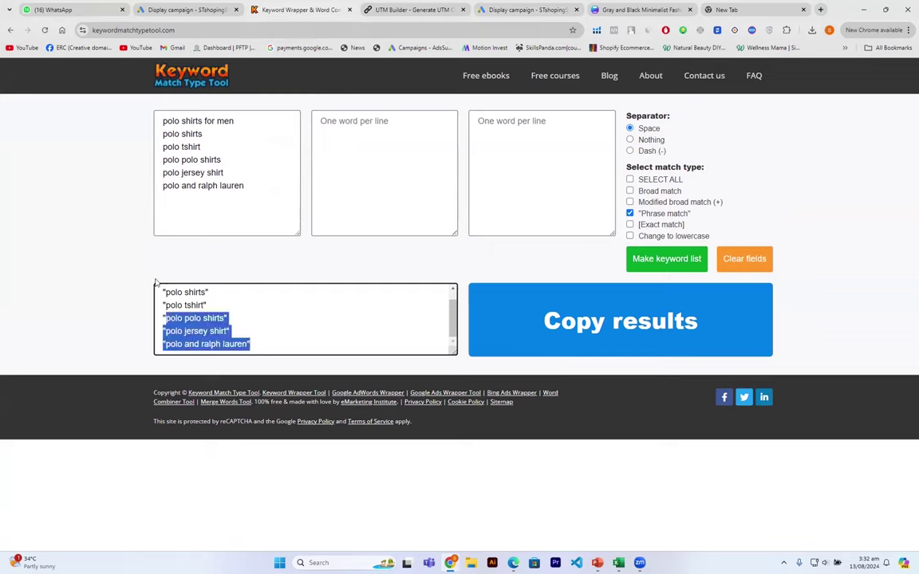
pyautogui.moveTo(156, 281); pyautogui.dragTo(142, 254)
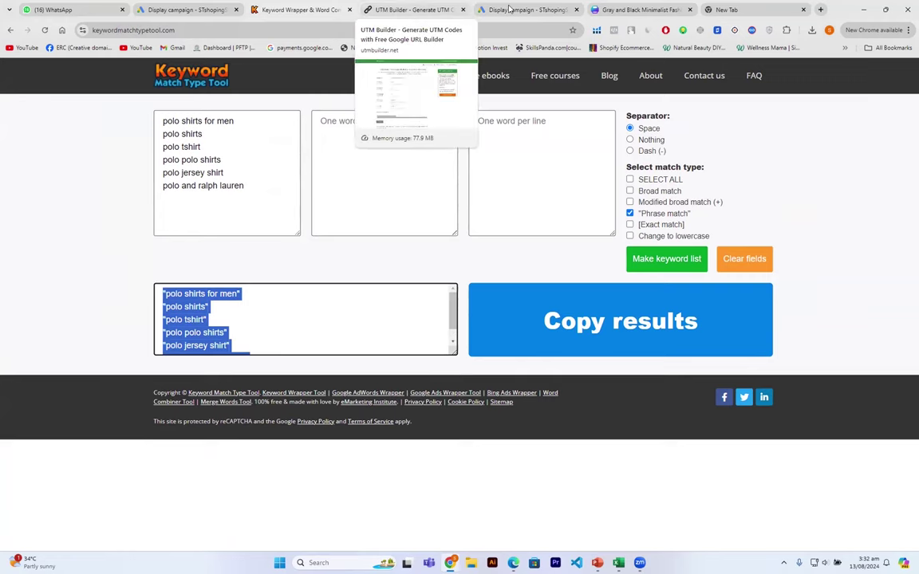
# Step: In Google Ads, replace the targeted keywords with "polo shirts for men", "polo shirts", "polo tshirt", "polo polo shirts", "polo jersey shirt" and "polo and ralph lauren"
pyautogui.click(423, 9)
pyautogui.click(509, 9)
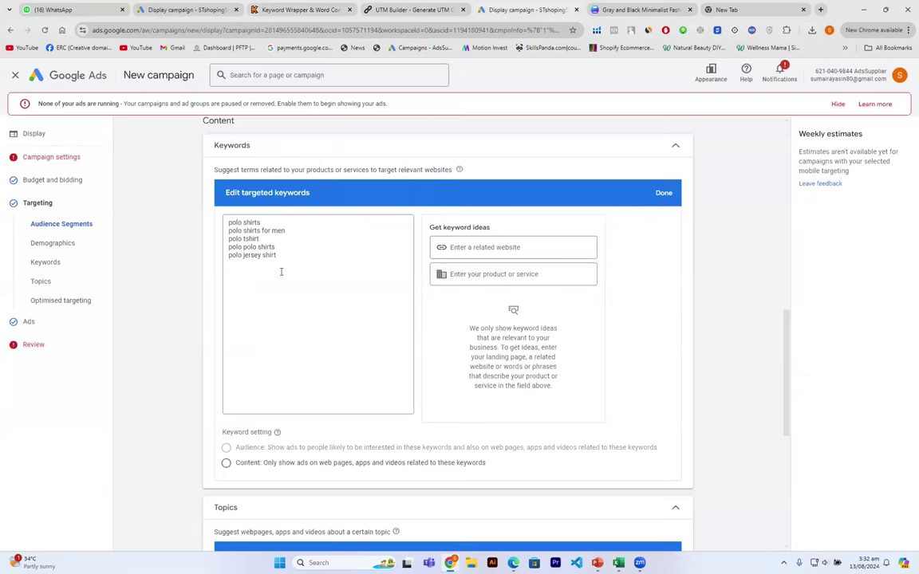
pyautogui.click(279, 256)
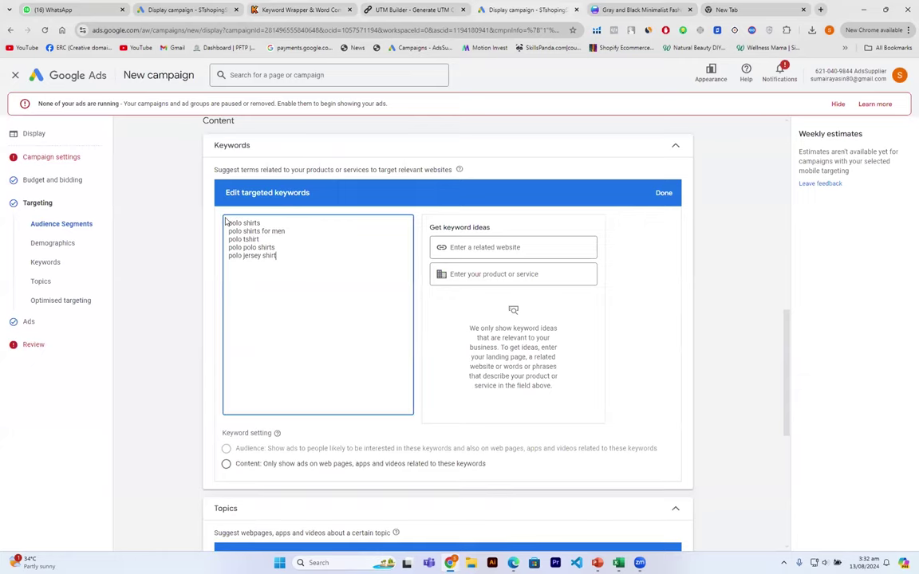
pyautogui.hotkey('ctrl', 'a')
pyautogui.hotkey('ctrl', 'x')
pyautogui.hotkey('ctrl', 'v')
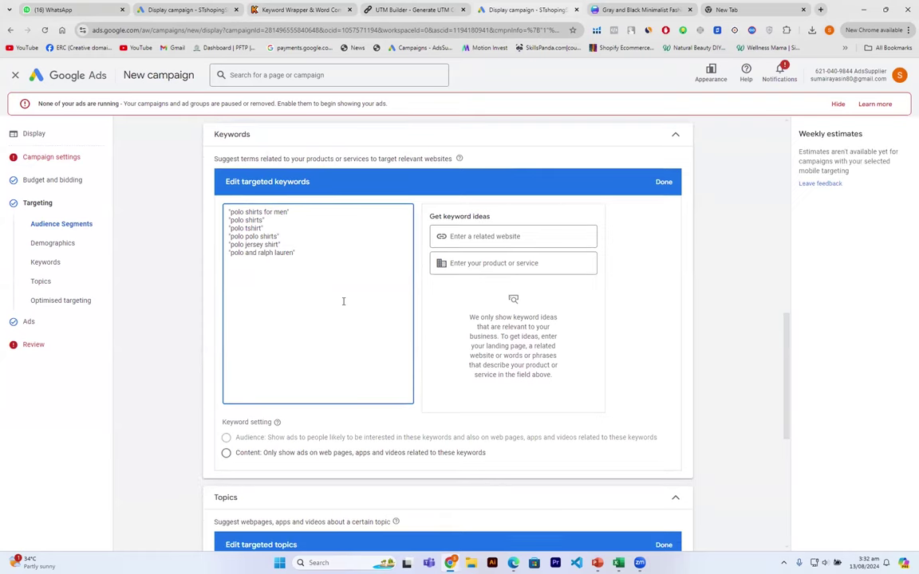
# Step: Add Business & Industrial, Games, Law & Government, News, Sports, Travel & Transportation and World Localities to the targeted topics
pyautogui.scroll(-3, 344, 301)
pyautogui.scroll(-1, 344, 306)
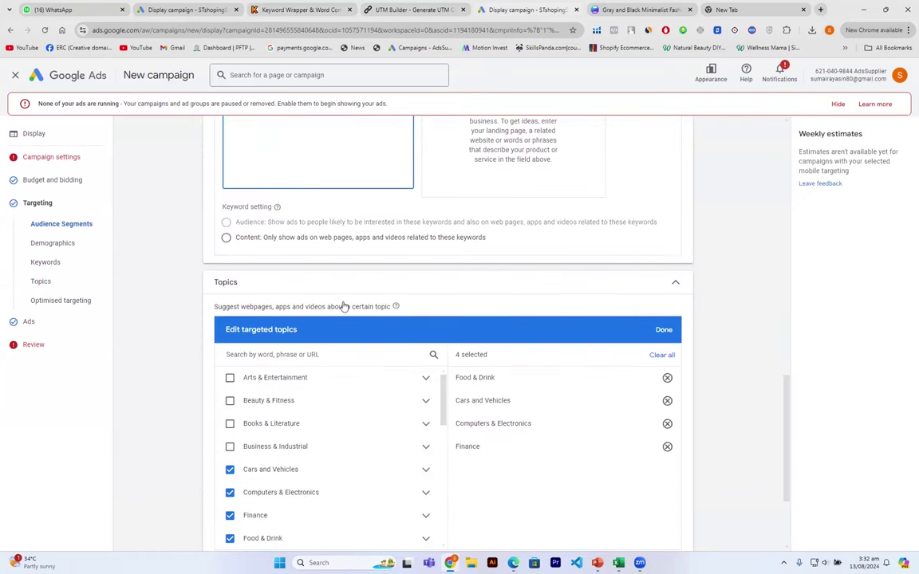
pyautogui.scroll(-2, 343, 306)
pyautogui.scroll(2, 344, 301)
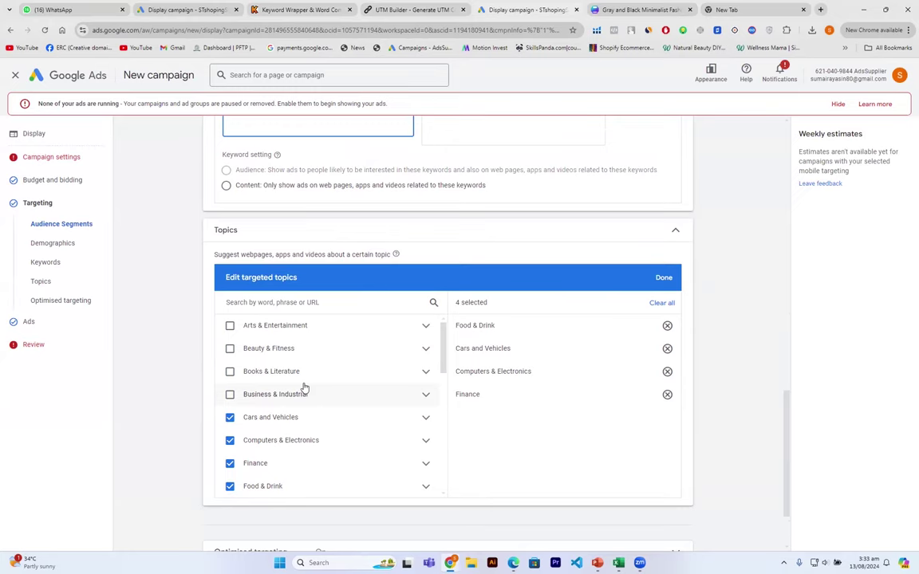
pyautogui.scroll(-1, 304, 387)
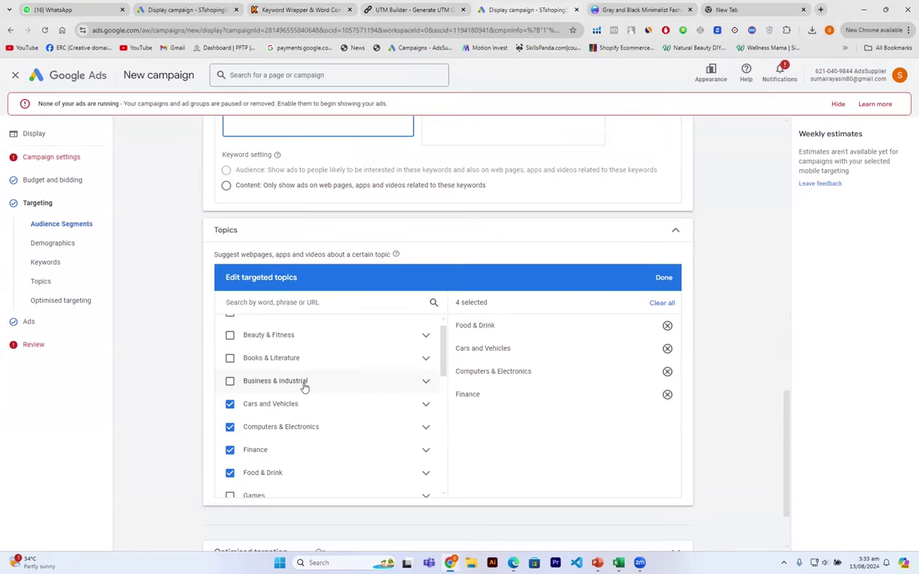
pyautogui.scroll(-3, 303, 388)
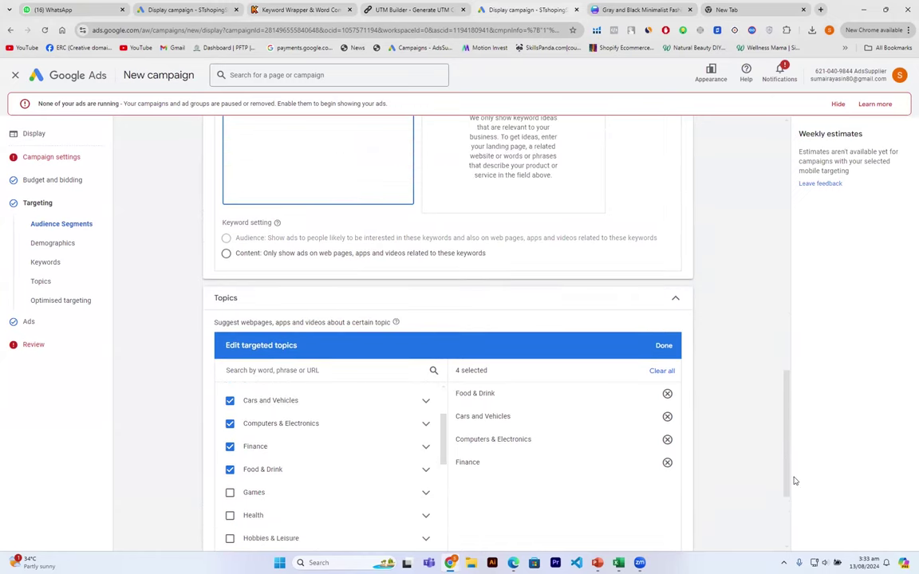
pyautogui.scroll(-2, 794, 481)
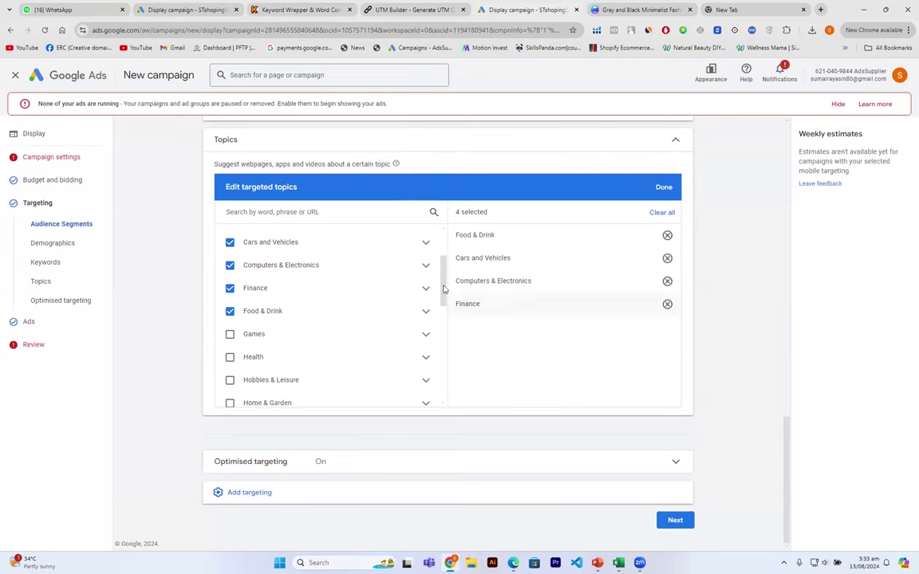
pyautogui.scroll(1, 442, 279)
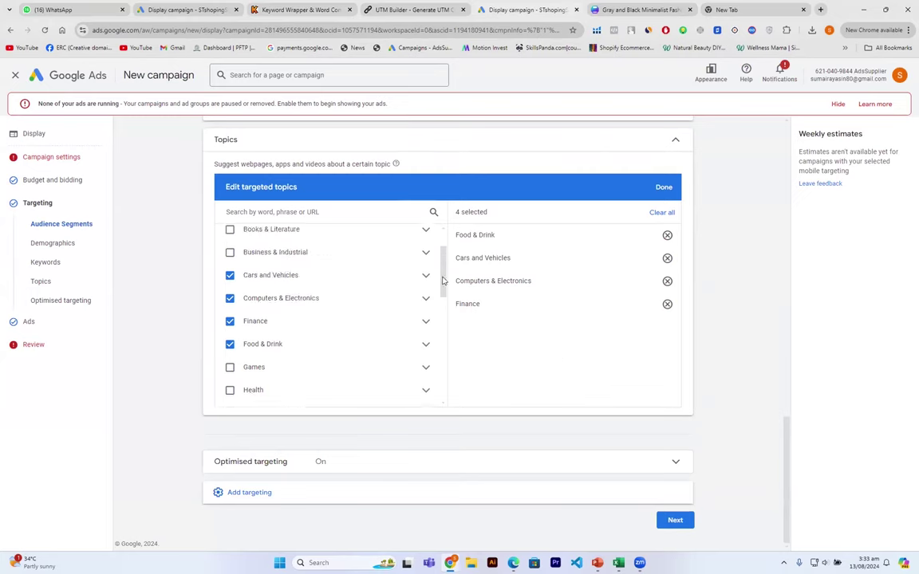
pyautogui.scroll(2, 445, 239)
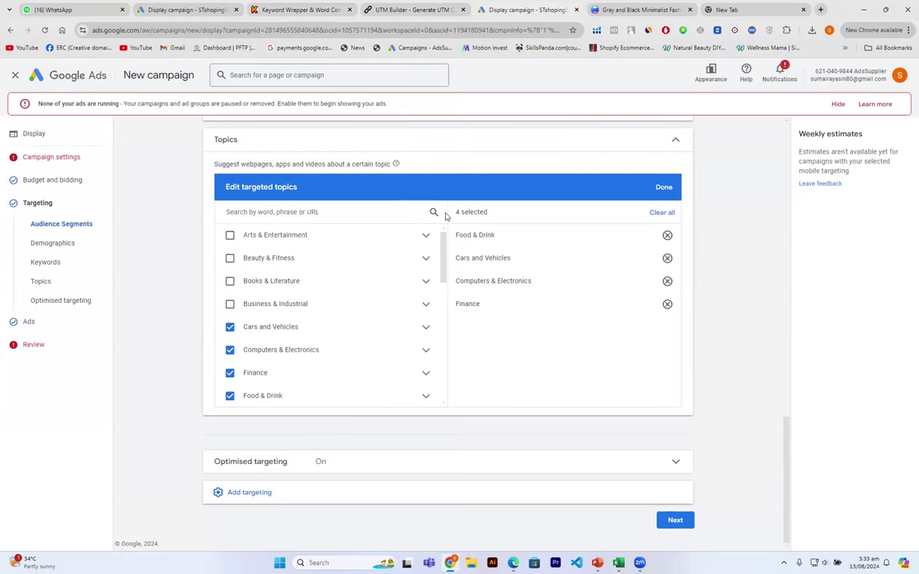
pyautogui.click(229, 304)
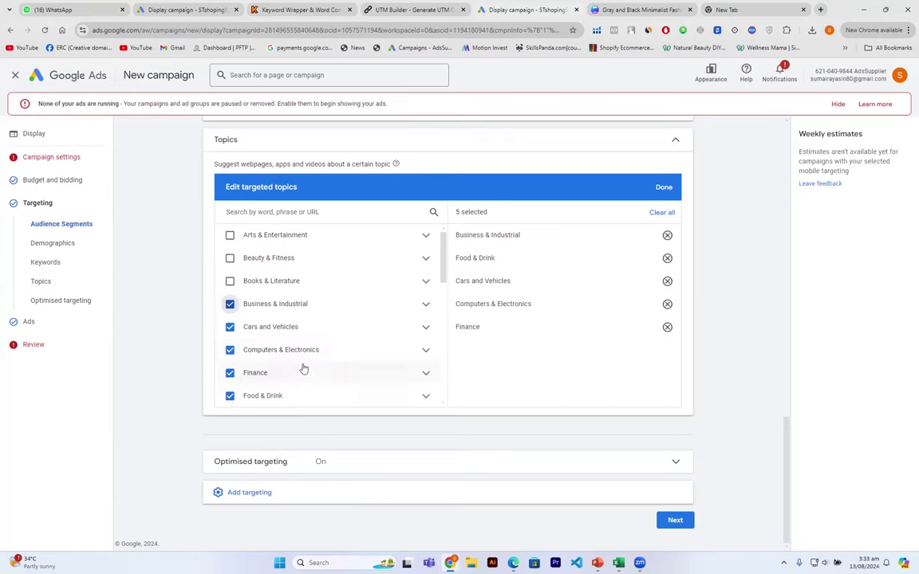
pyautogui.scroll(-1, 304, 369)
pyautogui.scroll(-1, 303, 369)
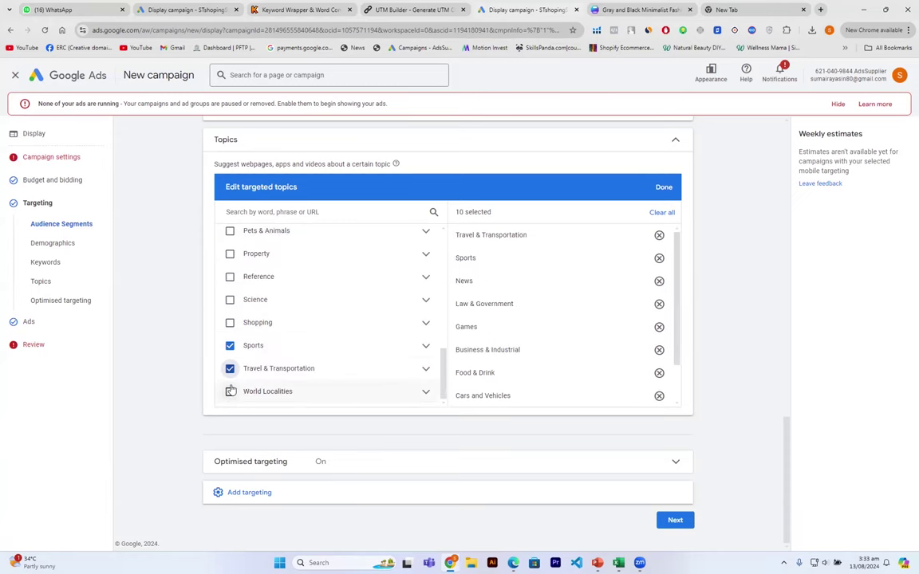
pyautogui.click(229, 391)
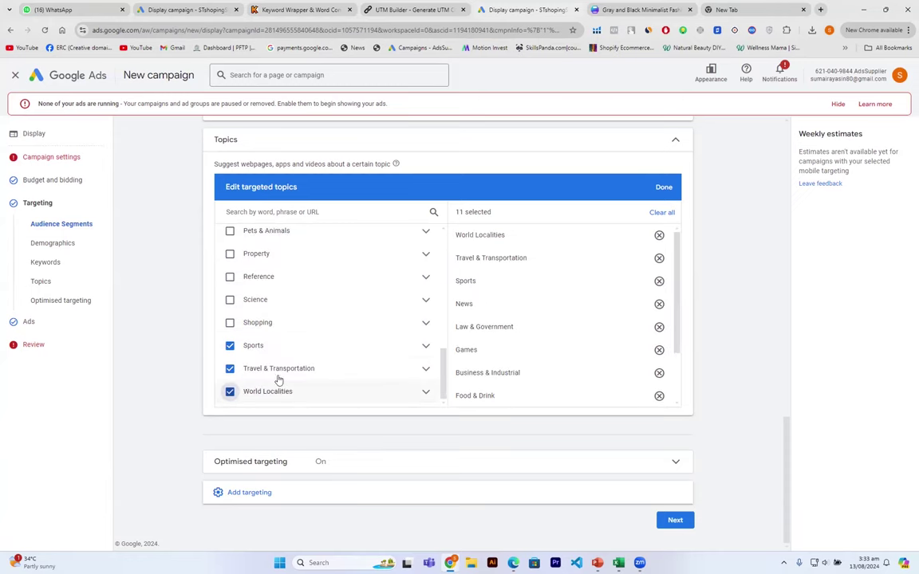
pyautogui.click(229, 392)
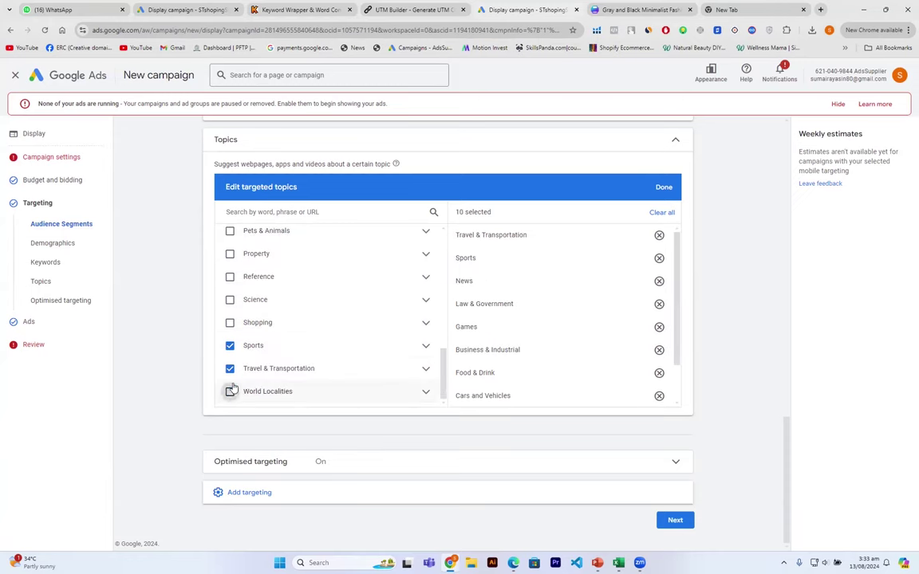
pyautogui.click(231, 391)
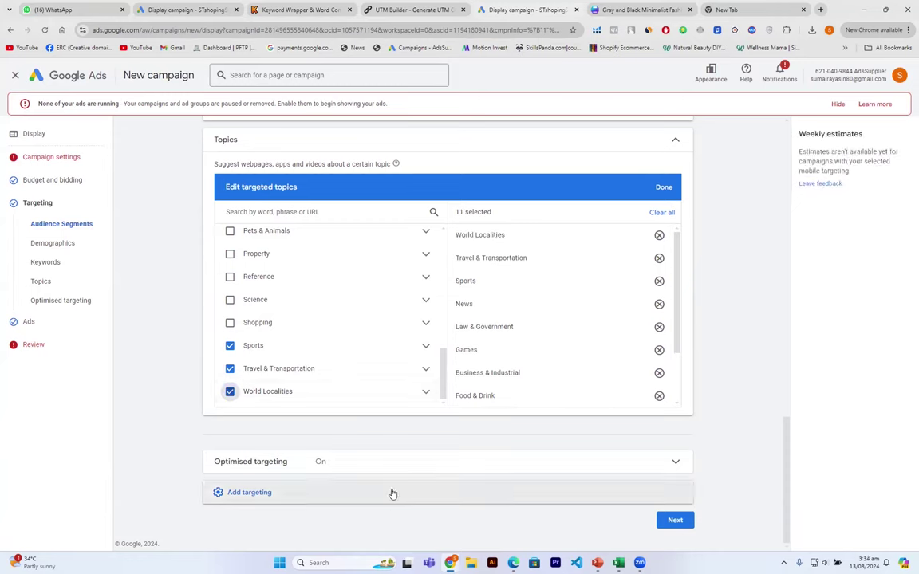
# Step: Expand the Optimised targeting settings and add Placements as a further targeting type
pyautogui.click(293, 464)
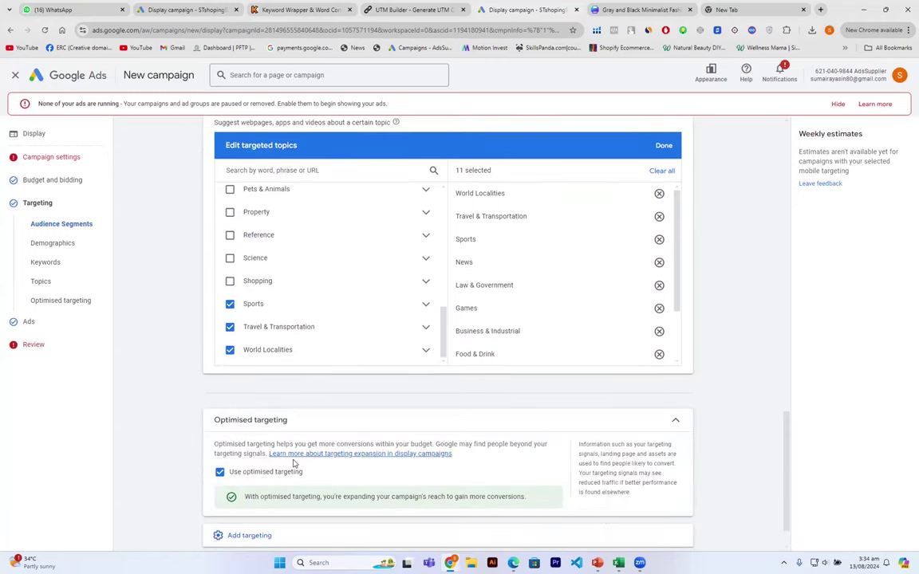
pyautogui.scroll(-1, 286, 459)
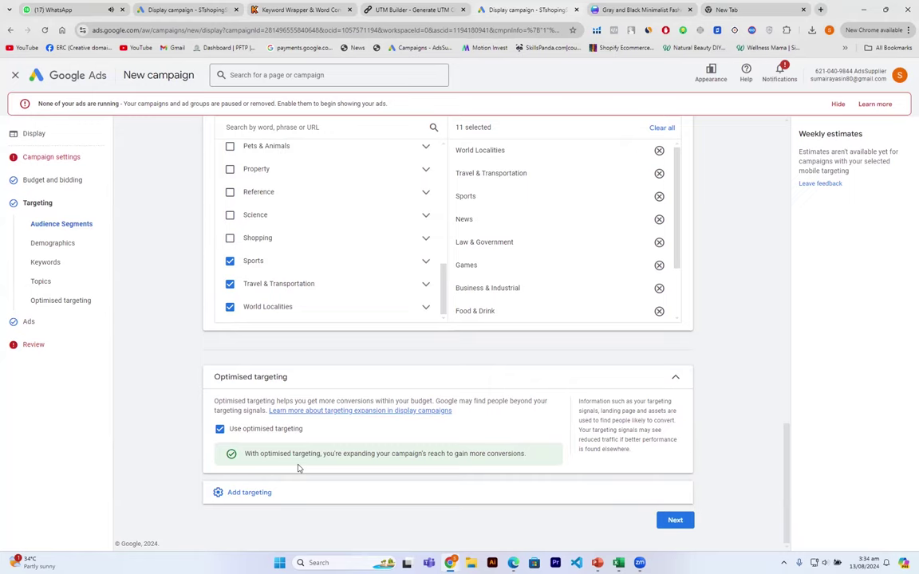
pyautogui.click(235, 496)
pyautogui.scroll(-1, 235, 499)
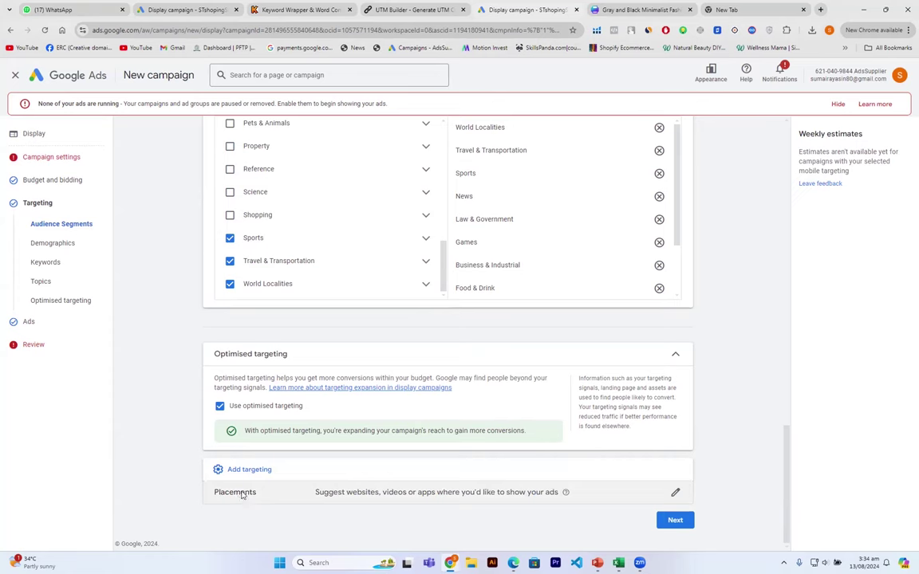
pyautogui.click(241, 493)
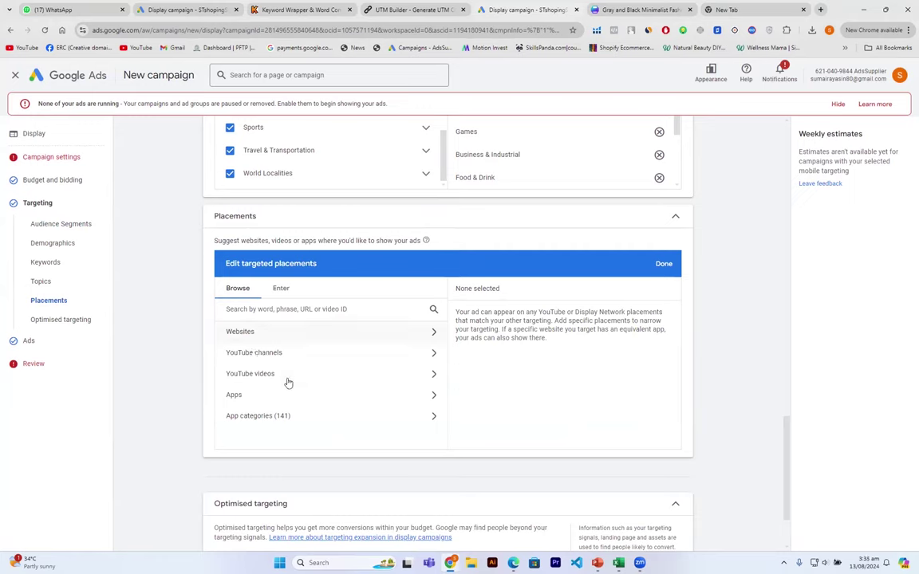
# Step: Search the targeted placements for "buy polo shirt" and list the matching websites
pyautogui.click(265, 315)
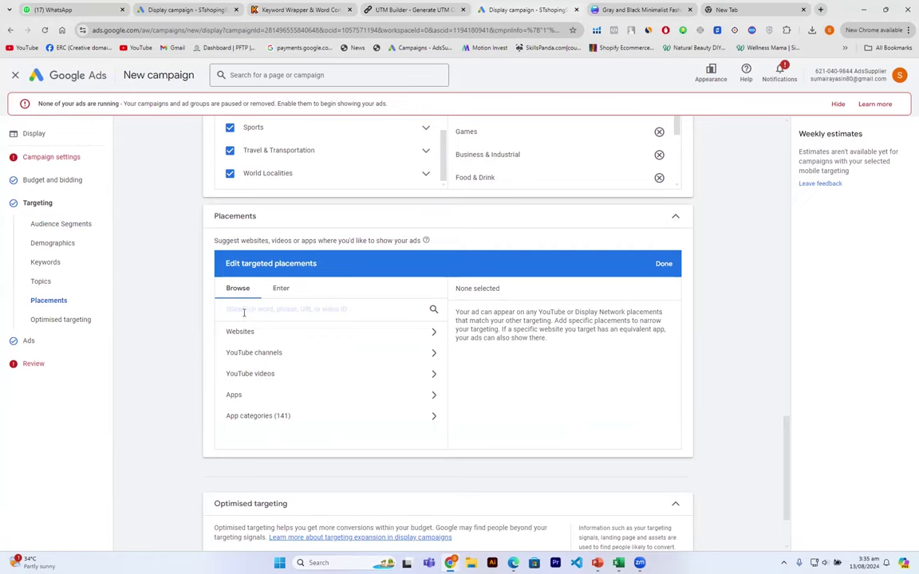
pyautogui.write('buy')
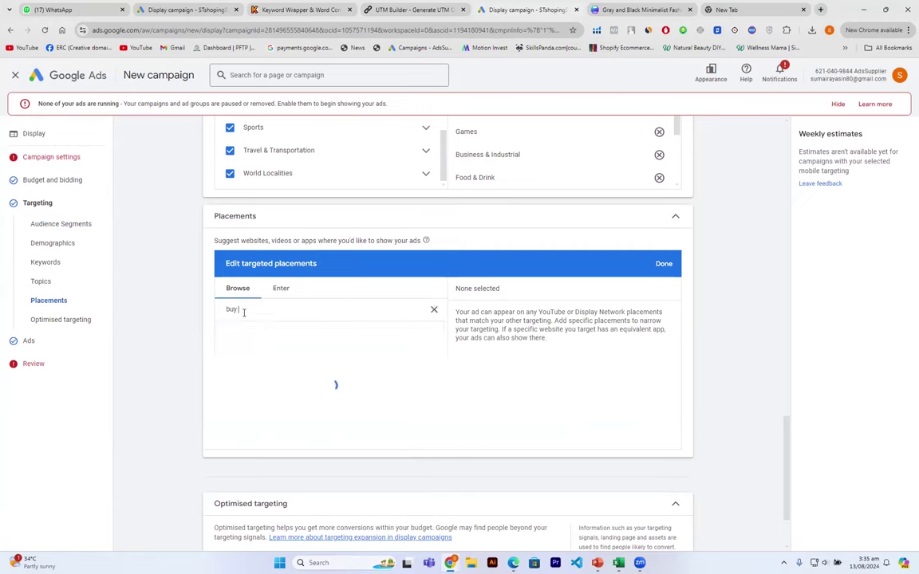
pyautogui.write(' polo shirt')
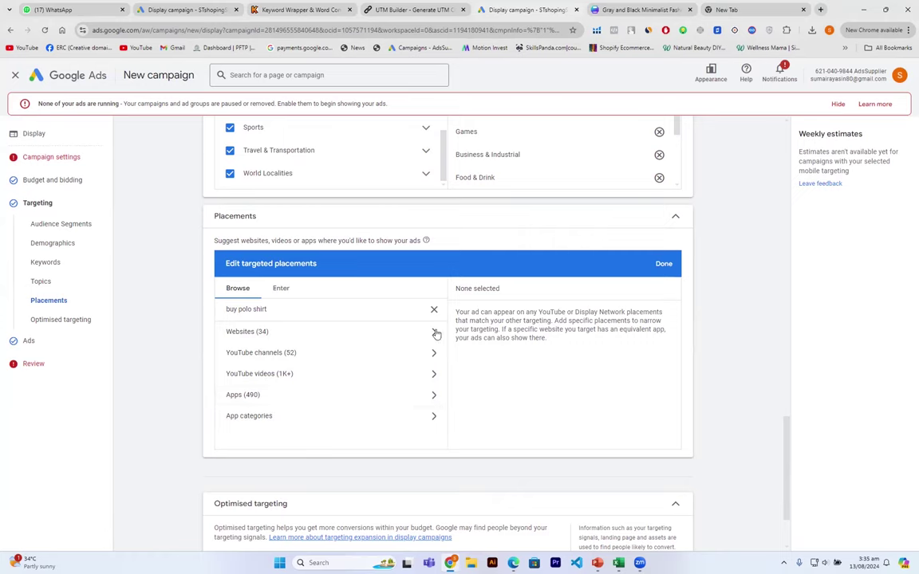
pyautogui.click(298, 335)
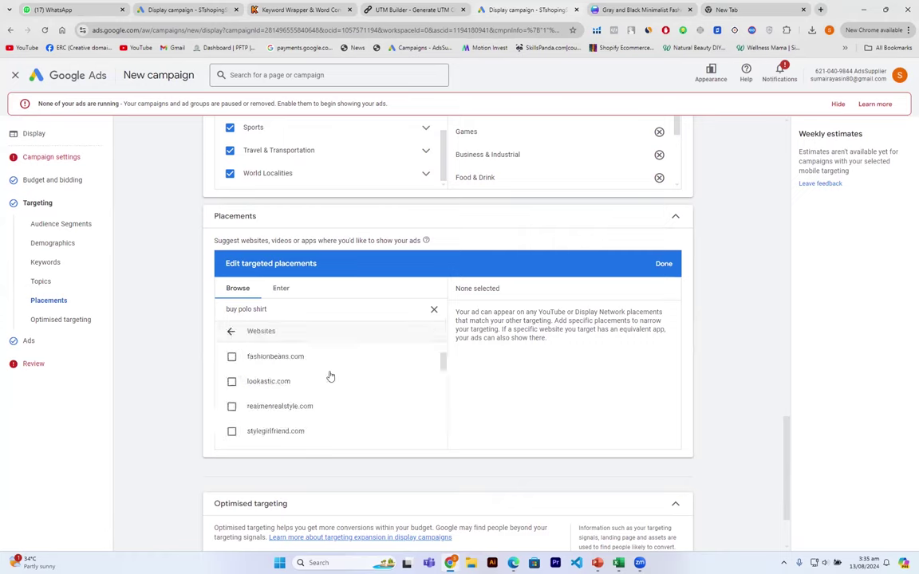
pyautogui.scroll(1, 697, 397)
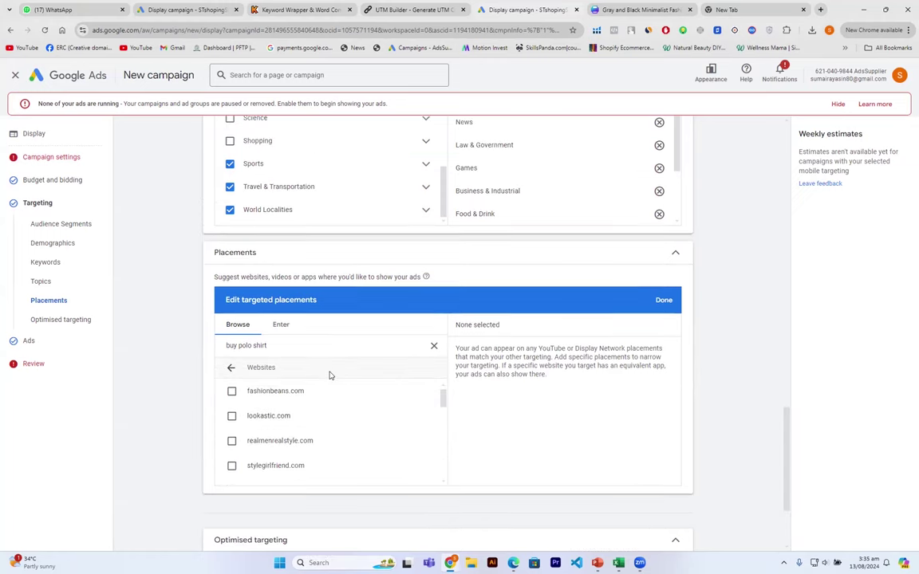
pyautogui.scroll(-2, 725, 412)
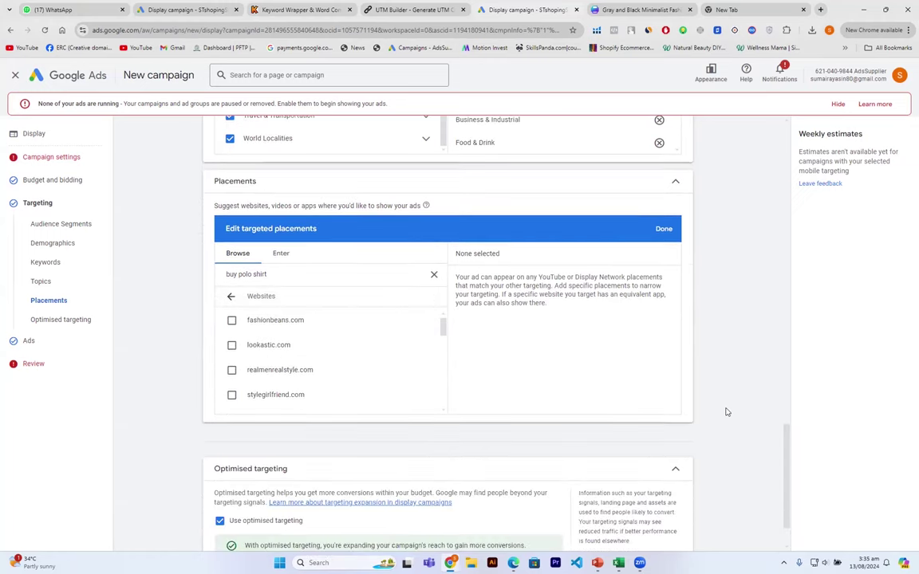
# Step: Add the YouTube videos "BUY PREMIUM QUALITY POLO SHIRTS", "The Best Polo Shirts - Styles, Brands, Prices" and "Polo T-Shirt outfits for Office" to the targeted placements
pyautogui.scroll(-1, 726, 411)
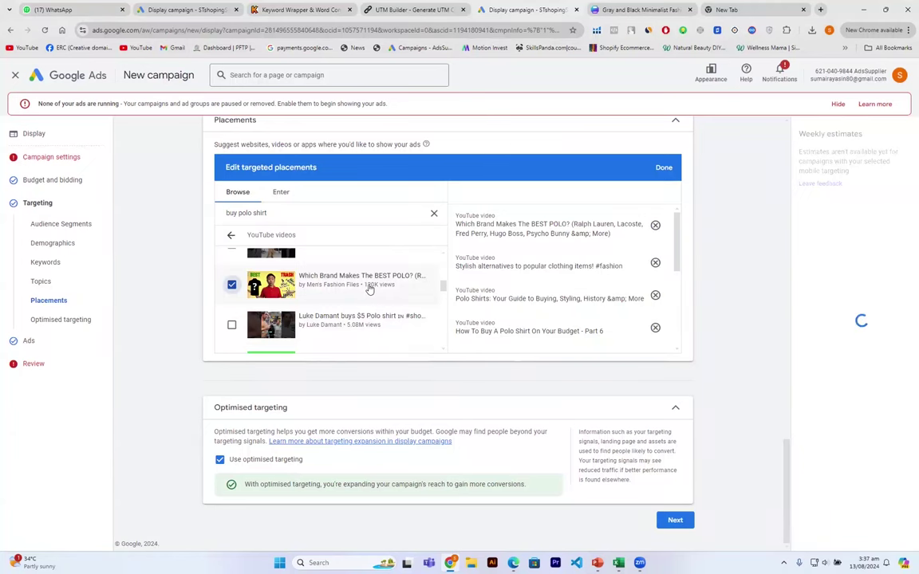
pyautogui.scroll(-1, 369, 290)
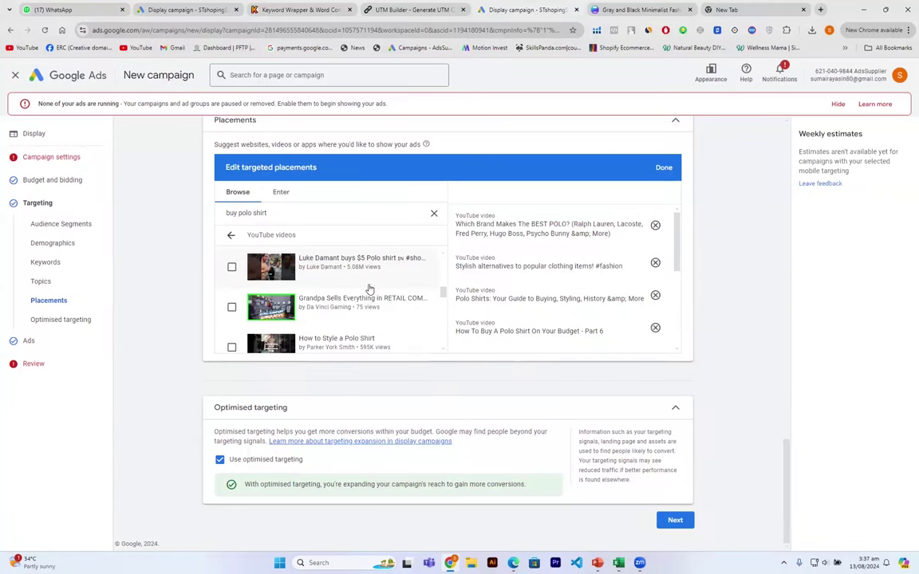
pyautogui.scroll(-1, 369, 290)
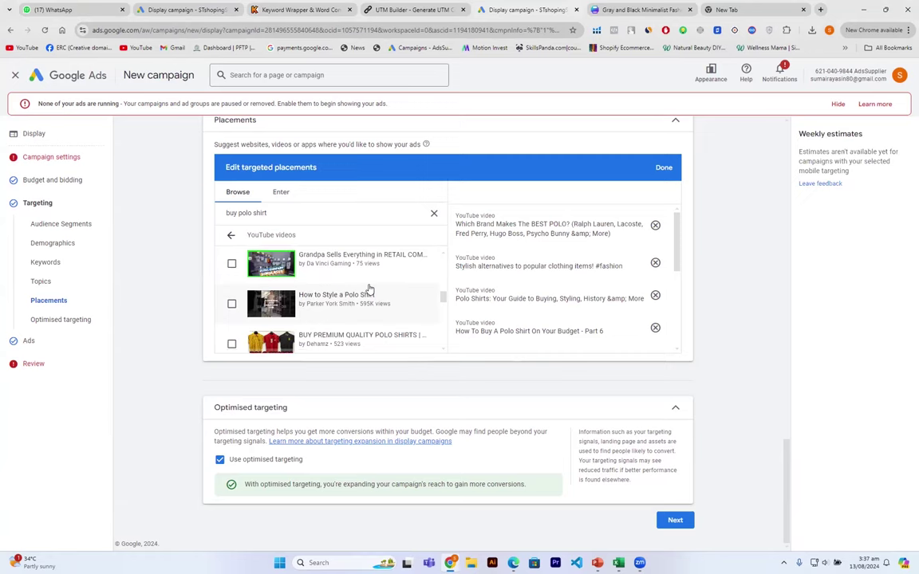
pyautogui.scroll(-1, 233, 299)
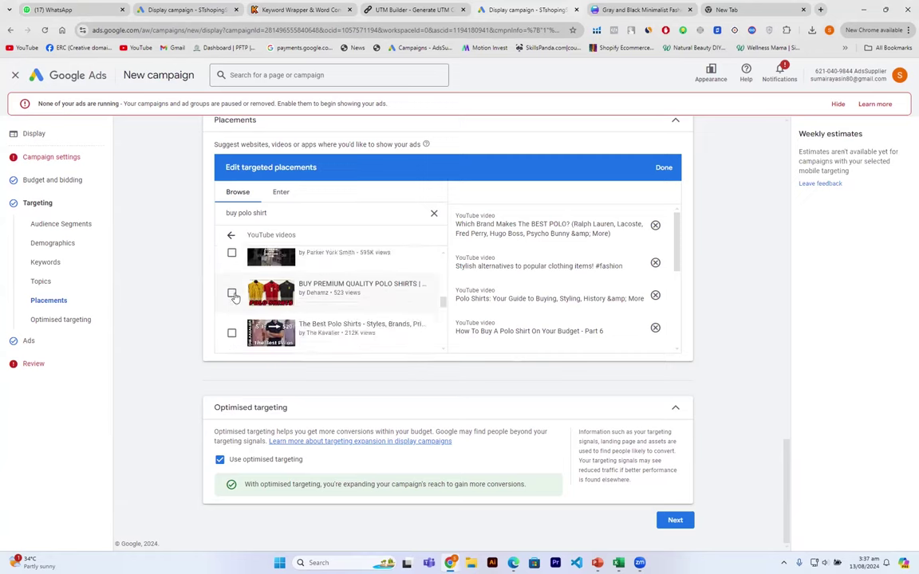
pyautogui.click(233, 294)
pyautogui.click(329, 320)
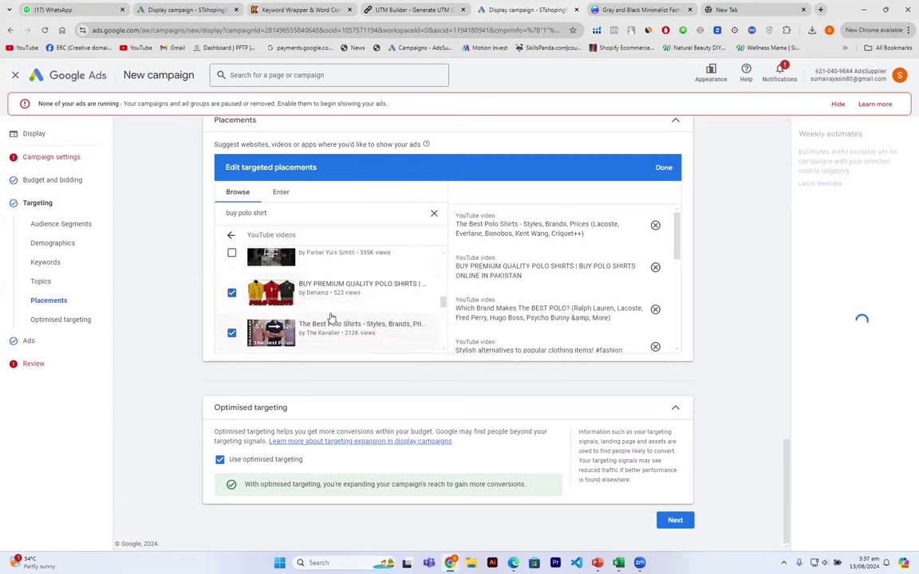
pyautogui.scroll(-2, 331, 318)
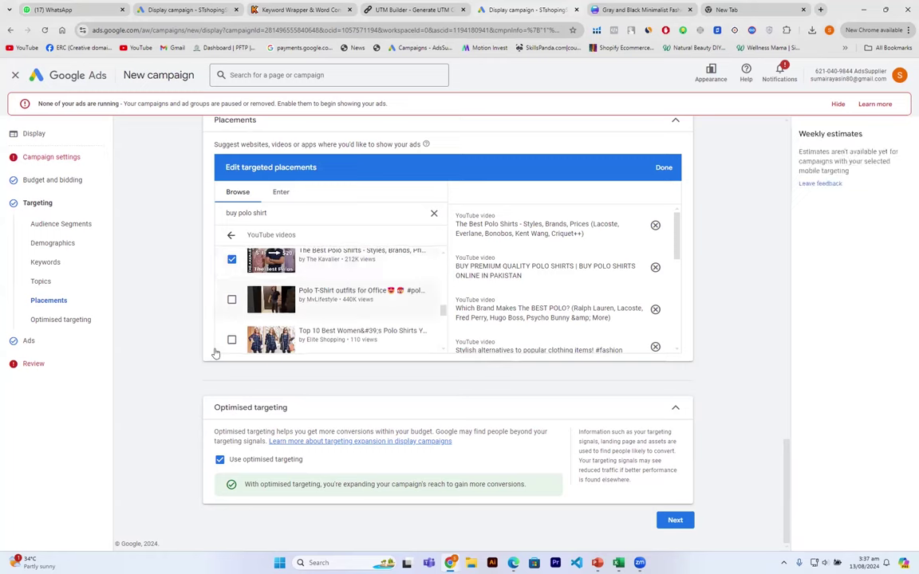
pyautogui.click(231, 301)
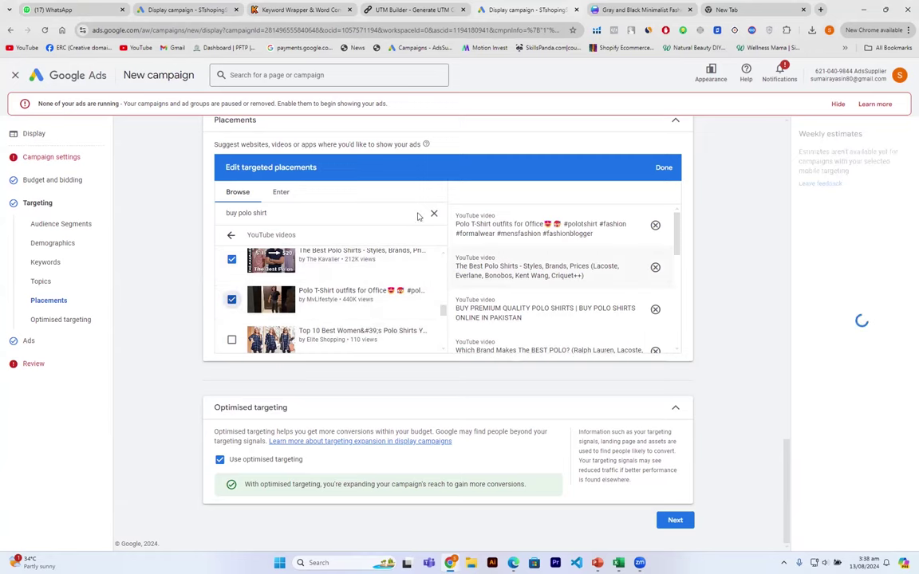
# Step: Target the apps Man Shirt Photo Suit, Mens clothing - Cheap clothes, Men Clothing Style, Sweatshirt T shirt photo suit and T Shirt Design - T Shirts Art, finishing the placements
pyautogui.click(230, 238)
pyautogui.click(294, 306)
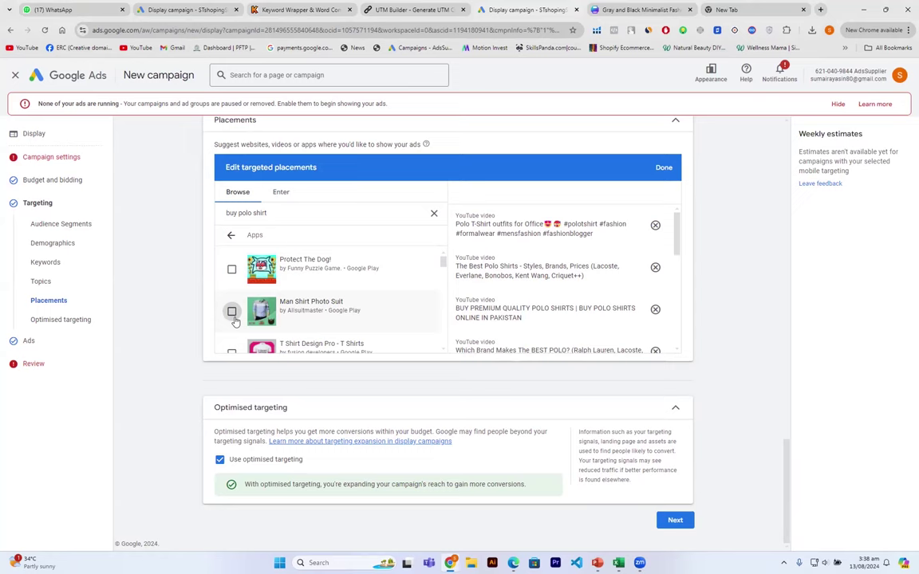
pyautogui.click(232, 312)
pyautogui.scroll(-3, 298, 340)
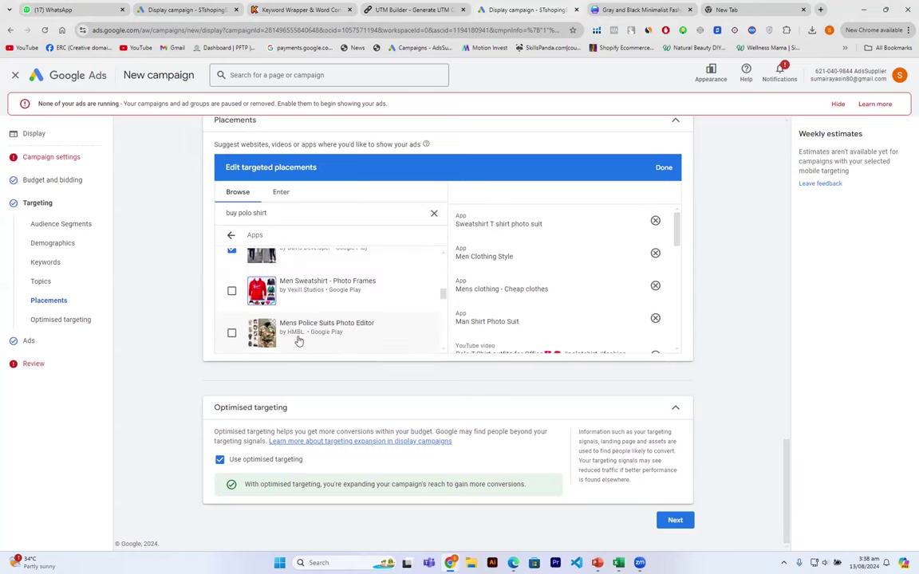
pyautogui.scroll(-2, 298, 341)
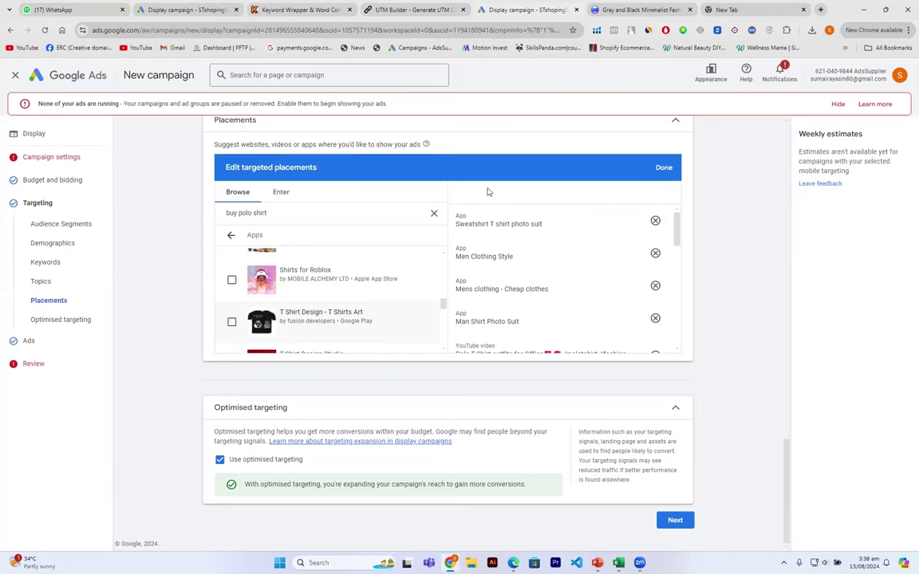
pyautogui.click(231, 322)
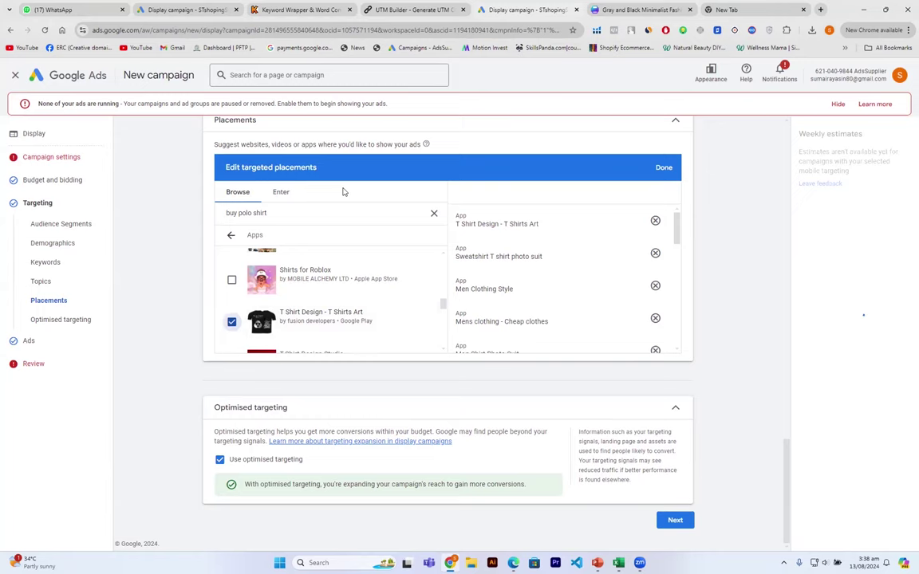
pyautogui.click(661, 170)
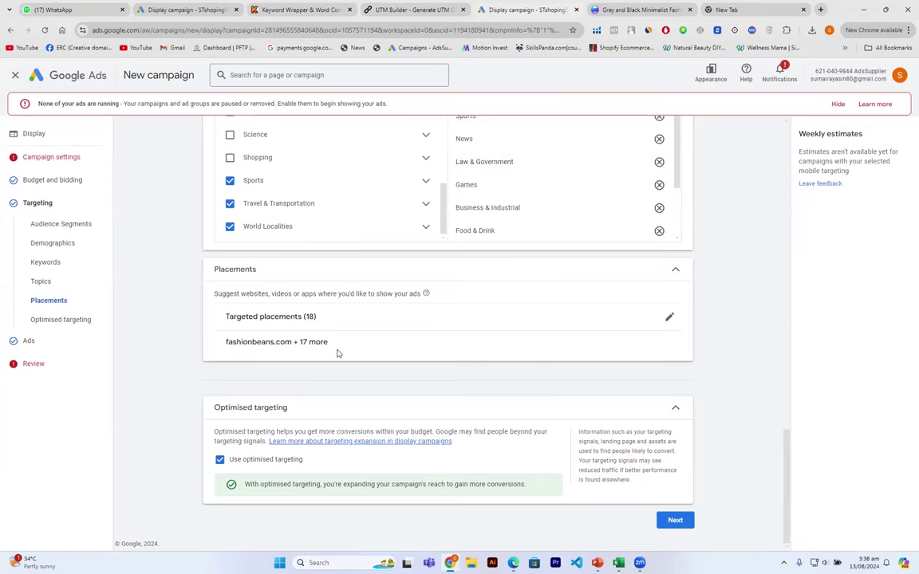
# Step: Start the responsive display ad with the business name "ST shopping", upload the White and Blue image and close the image picker
pyautogui.click(28, 341)
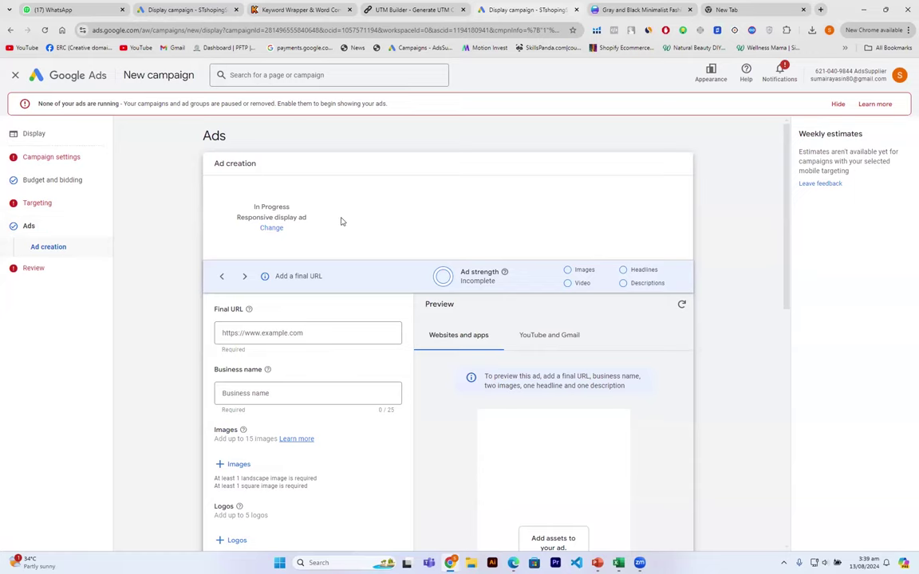
pyautogui.scroll(-1, 341, 221)
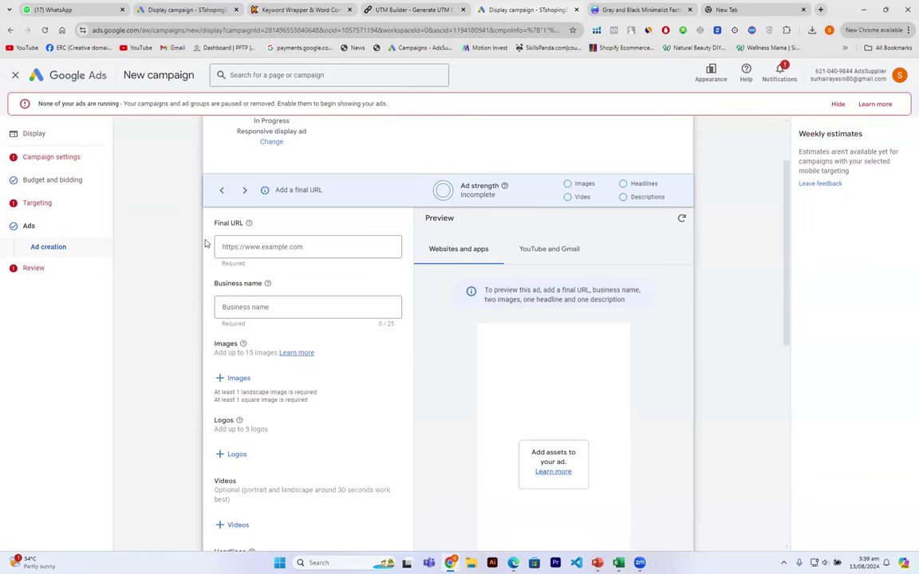
pyautogui.click(314, 246)
pyautogui.click(269, 307)
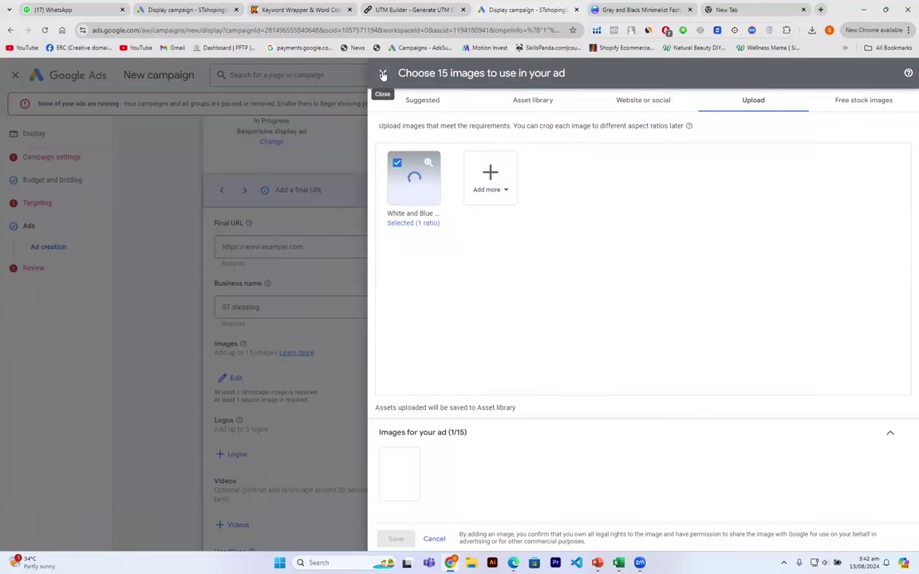
pyautogui.click(382, 74)
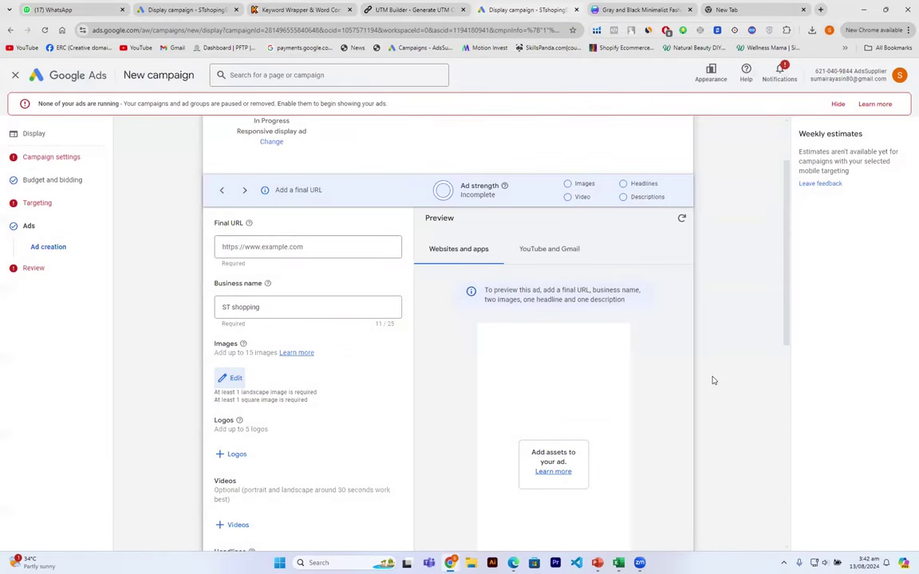
# Step: Examine the ad creation form's fields for images, logos, videos, headlines, long headline and descriptions, along with the additional options and ad strength
pyautogui.scroll(-1, 479, 367)
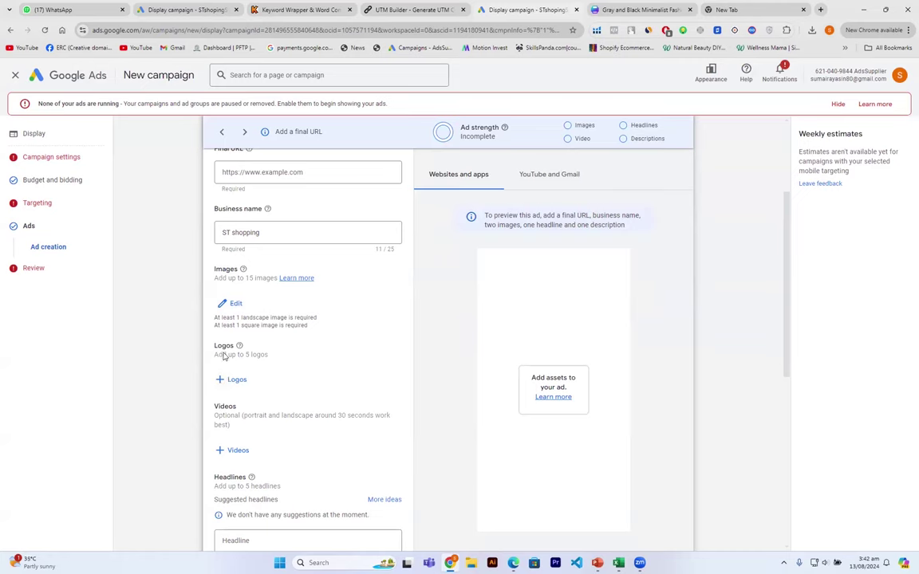
pyautogui.scroll(-1, 303, 377)
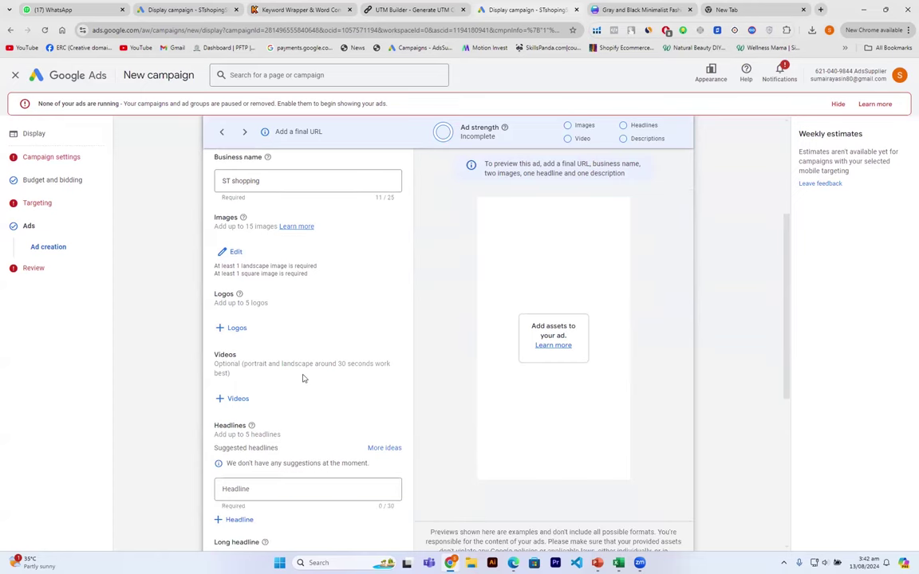
pyautogui.scroll(-1, 303, 377)
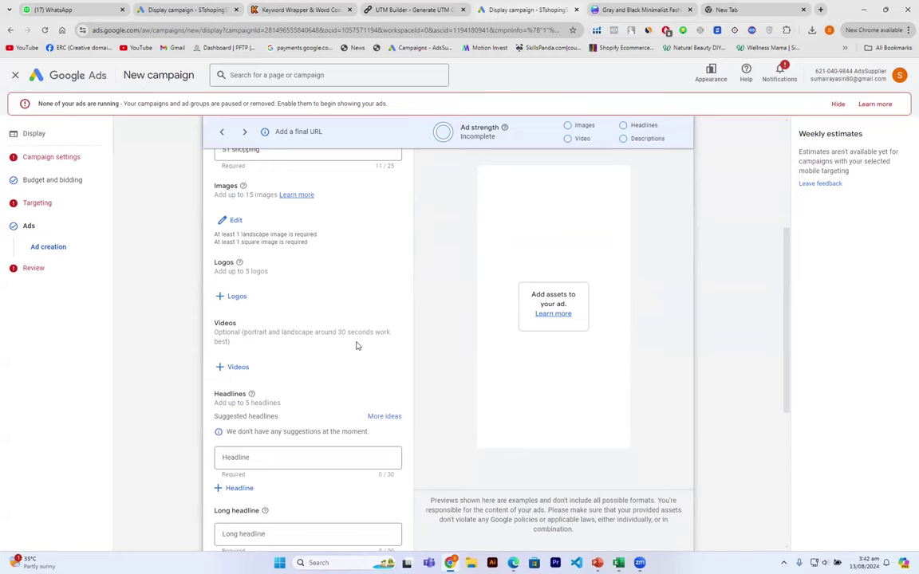
pyautogui.scroll(-1, 356, 345)
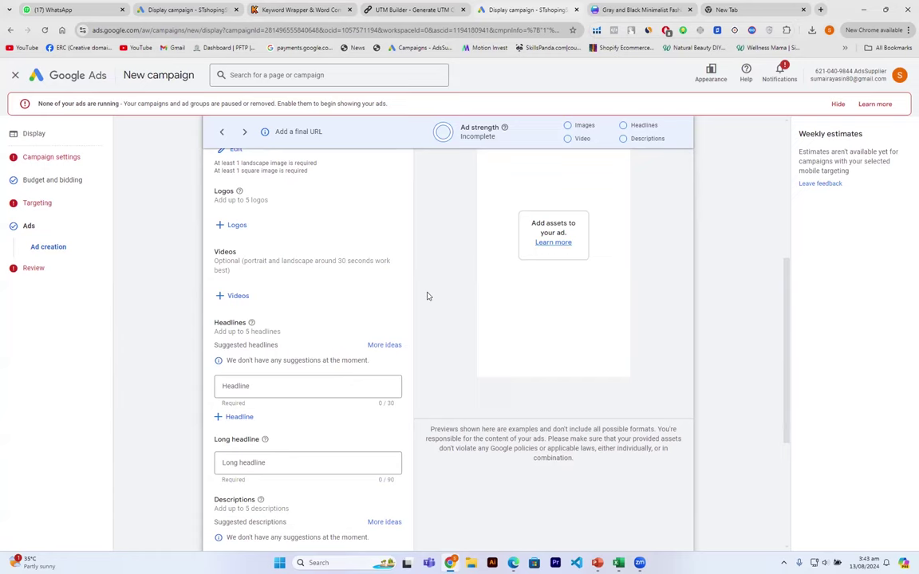
pyautogui.scroll(-1, 223, 264)
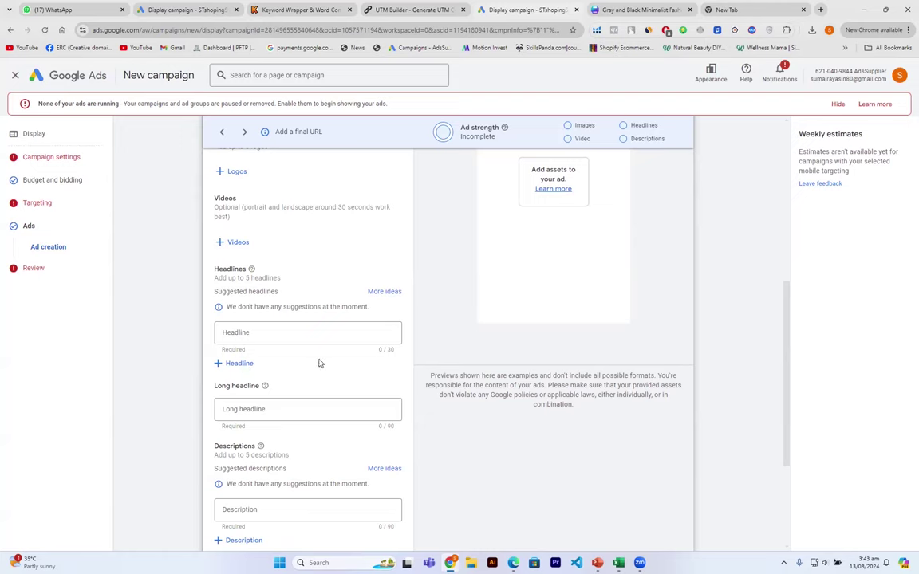
pyautogui.scroll(-1, 318, 363)
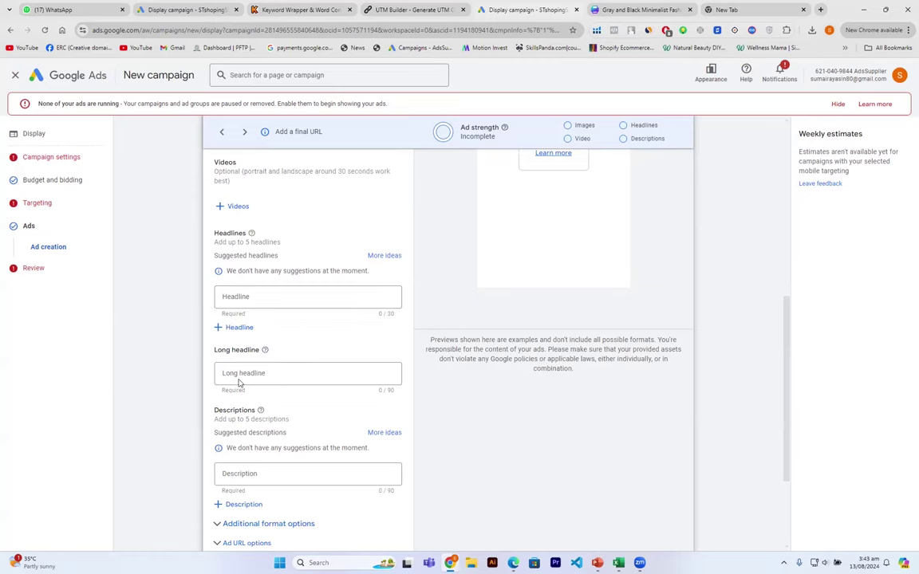
pyautogui.scroll(-1, 237, 382)
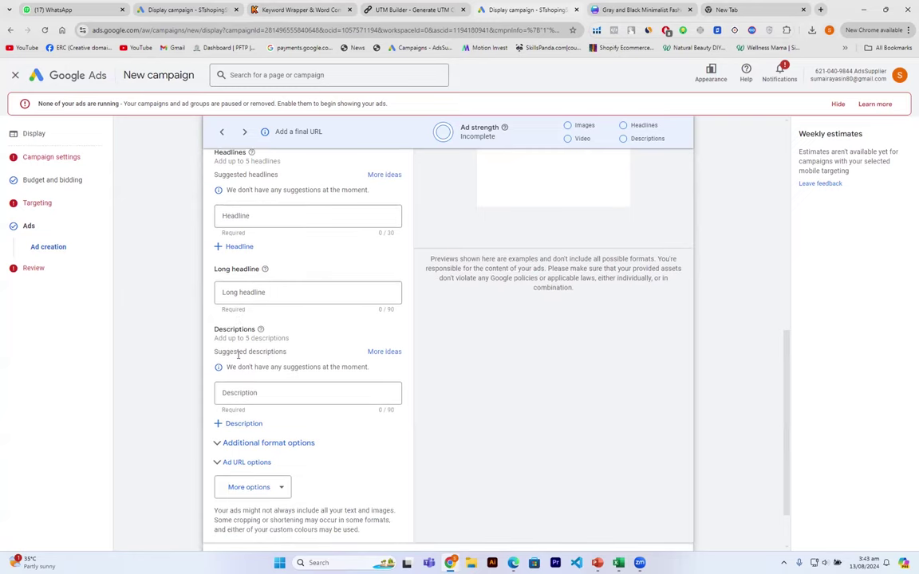
pyautogui.scroll(-1, 238, 358)
pyautogui.scroll(-1, 237, 358)
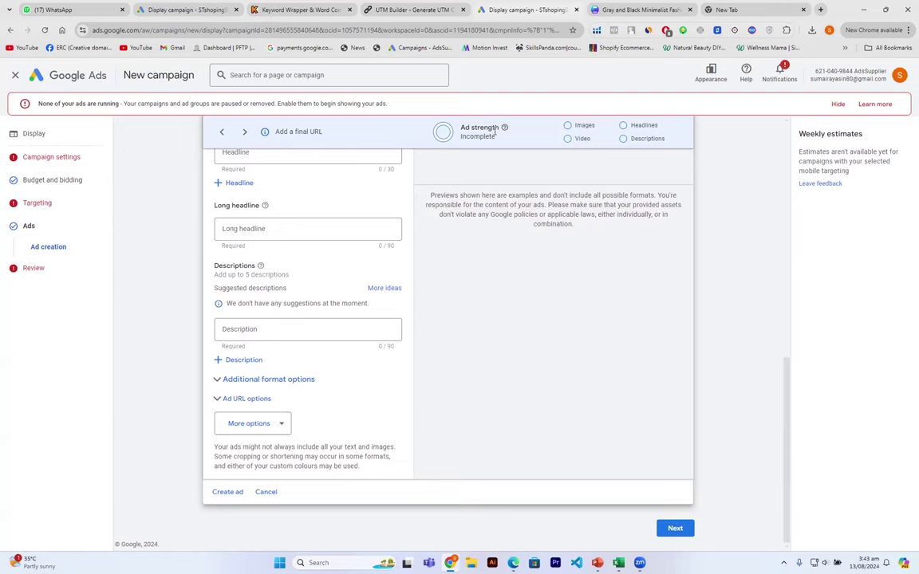
pyautogui.scroll(4, 441, 175)
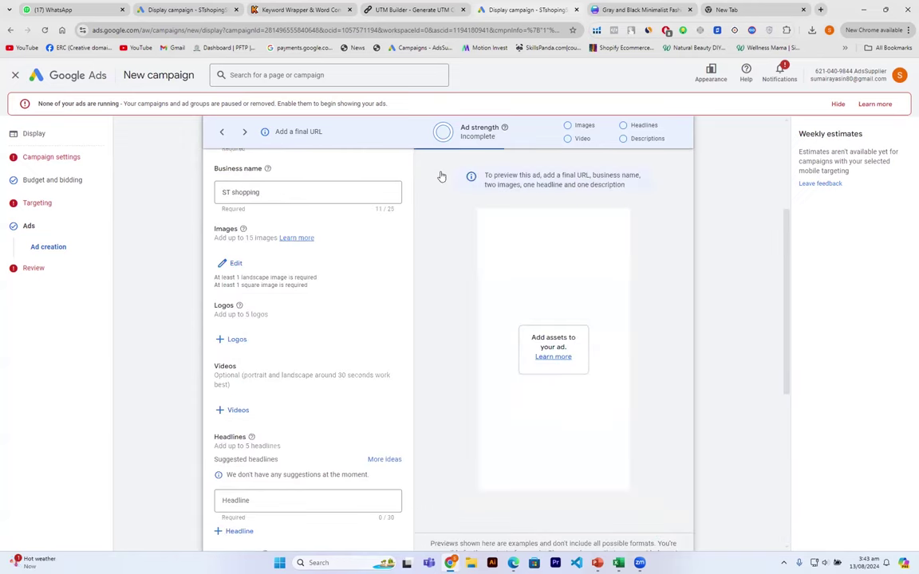
pyautogui.scroll(1, 440, 176)
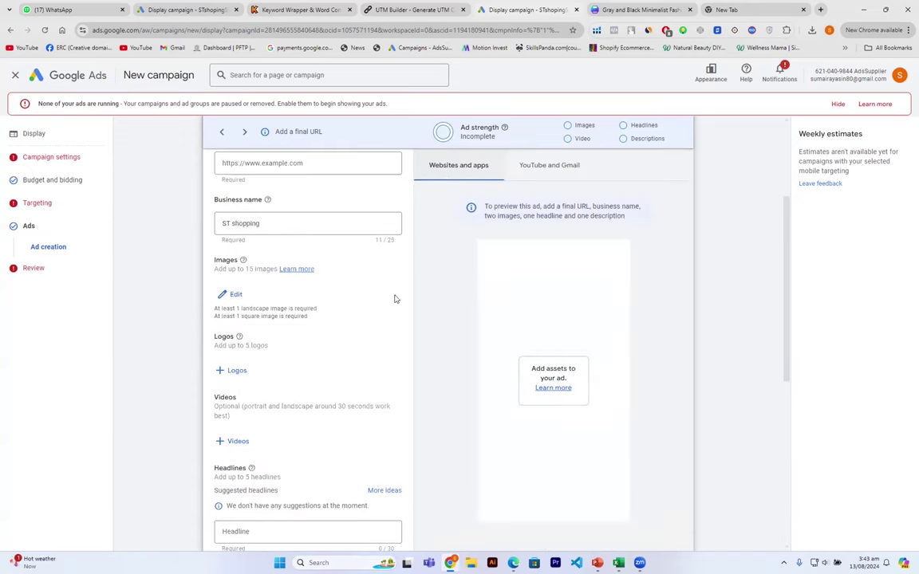
pyautogui.scroll(-1, 434, 361)
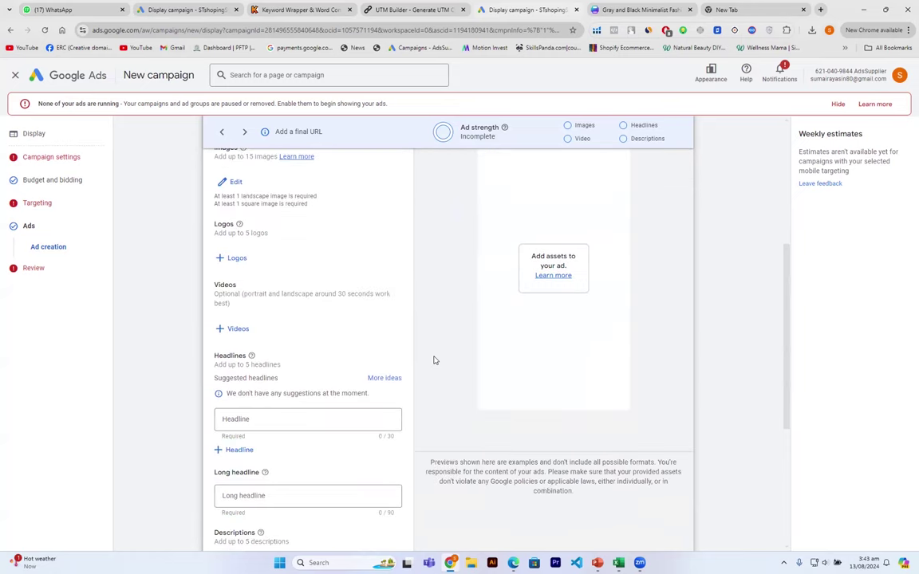
pyautogui.scroll(-1, 434, 360)
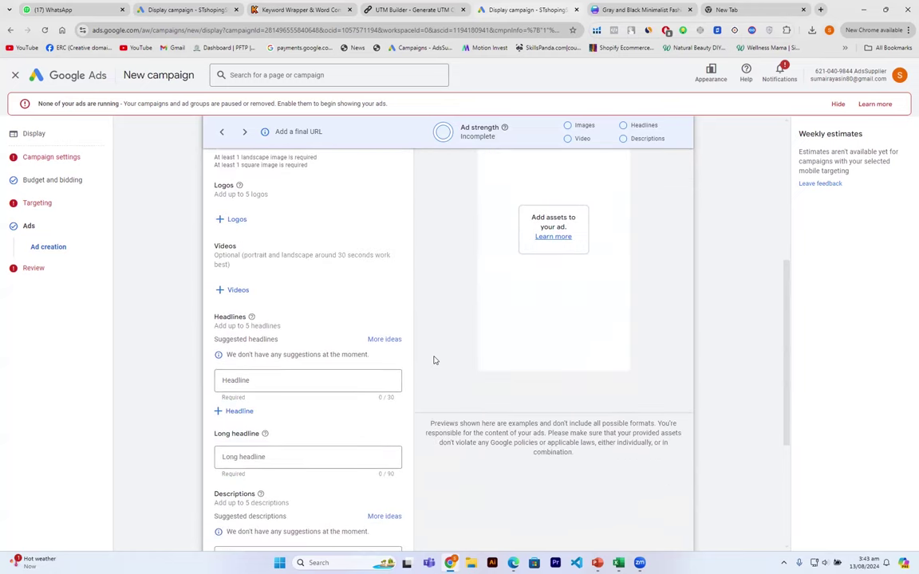
pyautogui.scroll(-1, 434, 361)
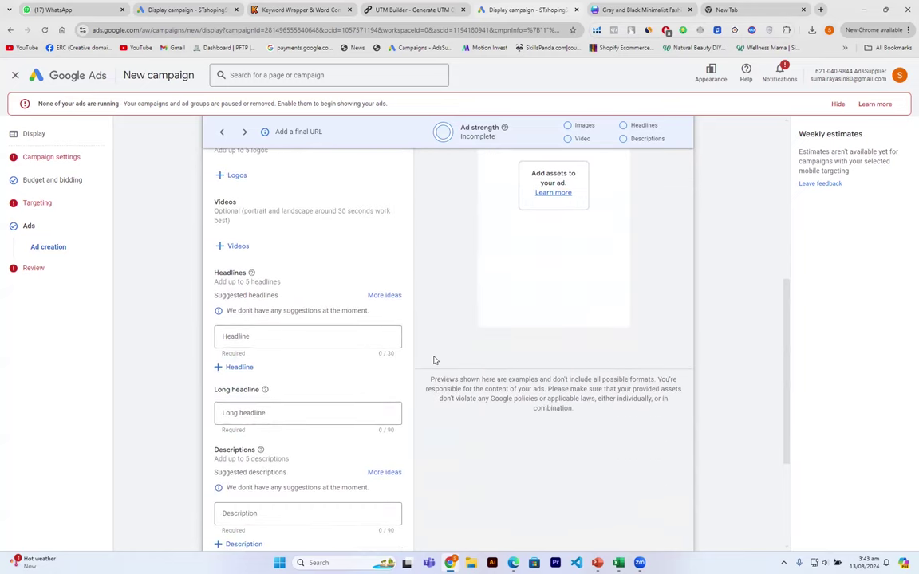
# Step: Add images (1).jpg alongside the White and Blue image for the ad and save the selected assets
pyautogui.scroll(-1, 434, 359)
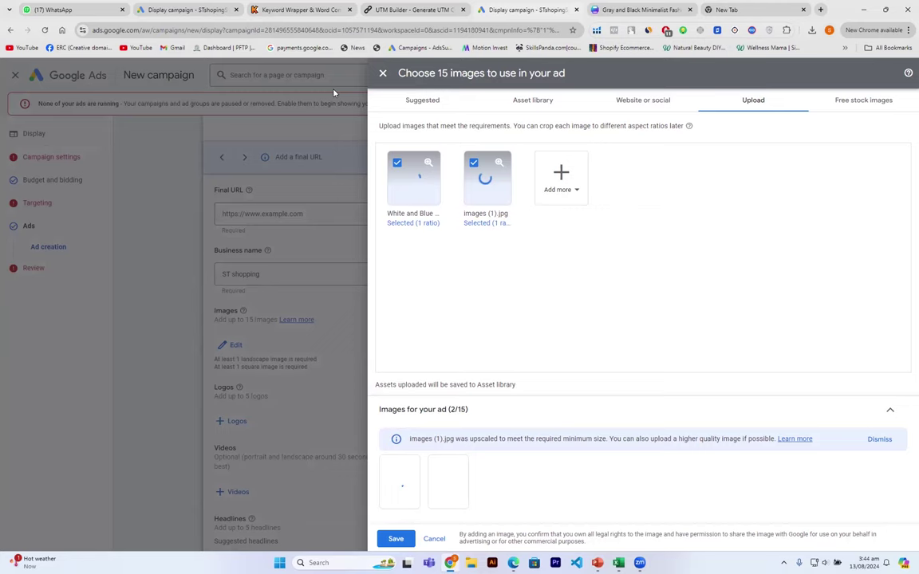
pyautogui.click(383, 74)
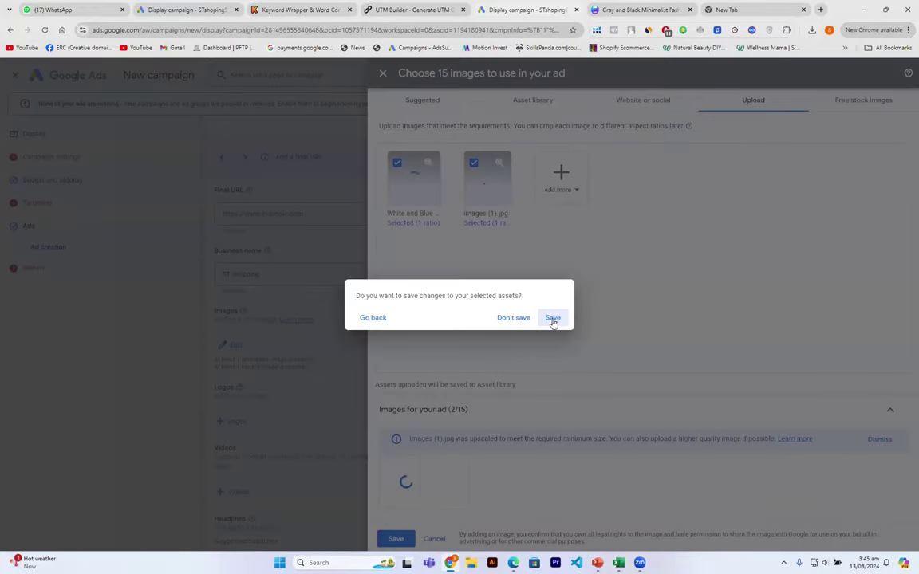
pyautogui.click(552, 318)
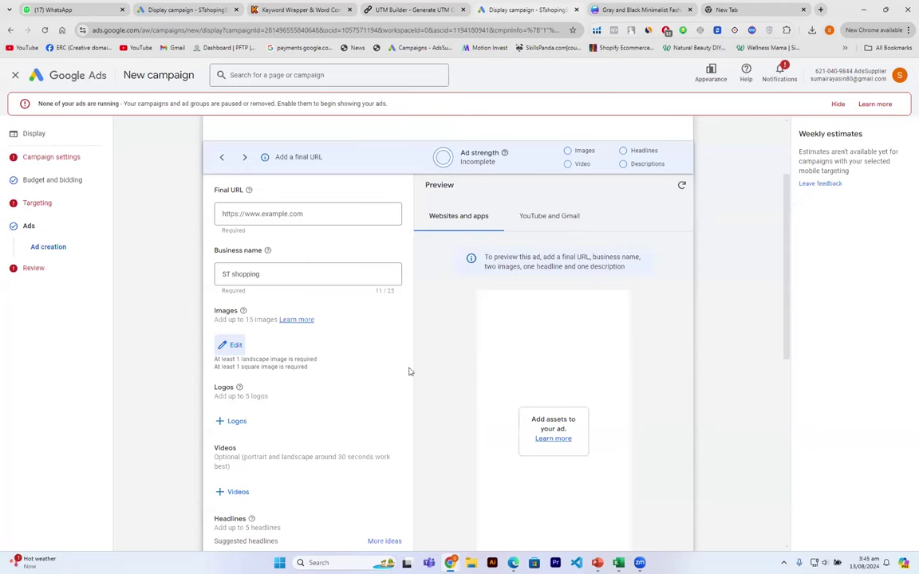
# Step: Look over the ad's headline and description fields and return to the Campaign settings
pyautogui.scroll(-3, 409, 372)
pyautogui.scroll(-1, 409, 372)
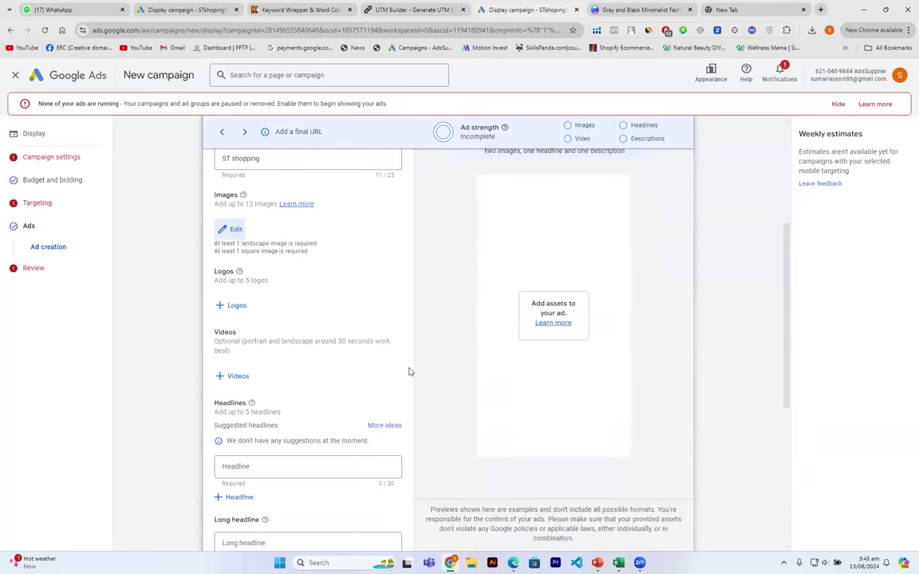
pyautogui.scroll(-5, 409, 372)
pyautogui.scroll(-2, 410, 371)
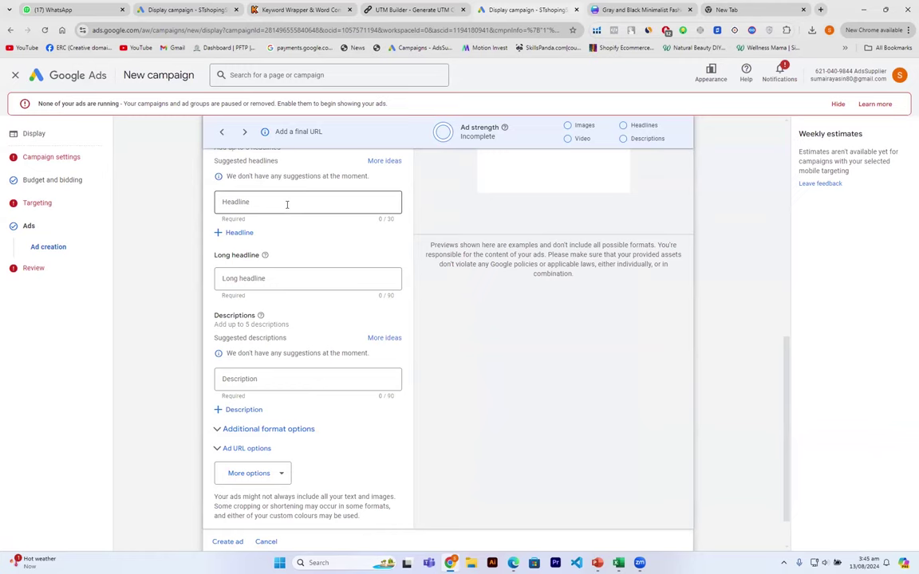
pyautogui.click(79, 158)
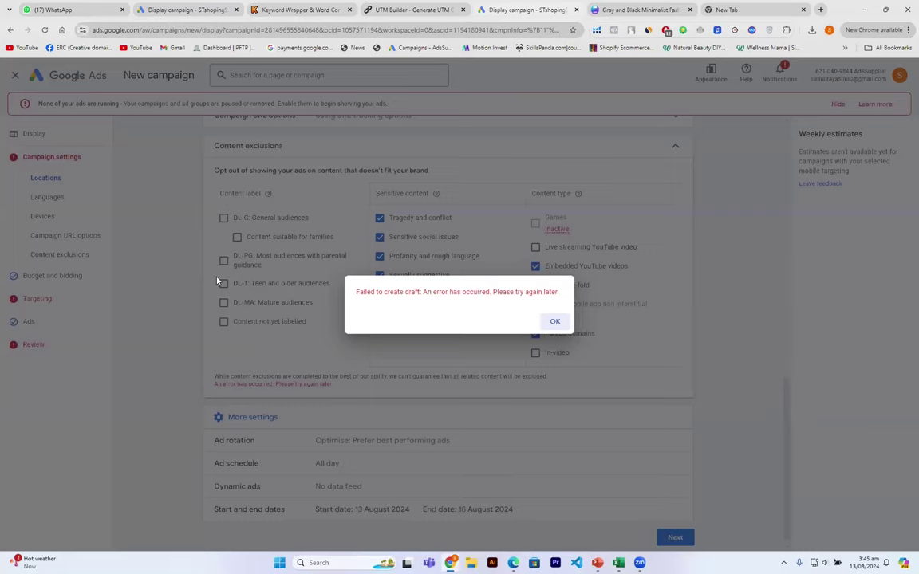
# Step: Dismiss the draft error and switch to the Keyword Match Type Tool's phrase-match list of polo keywords
pyautogui.click(143, 294)
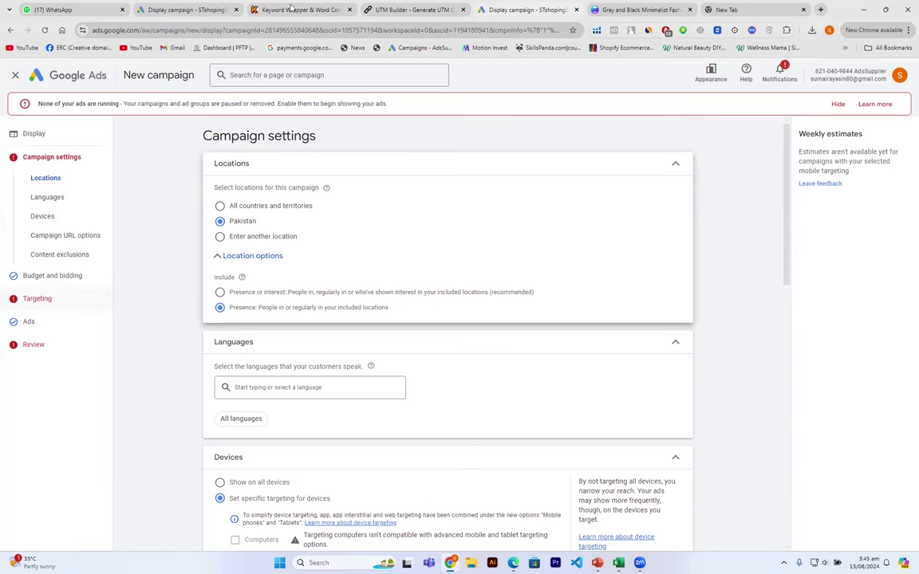
pyautogui.hotkey('ctrl', 'shift', 'Tab')
pyautogui.hotkey('ctrl', 'shift', 'Tab')
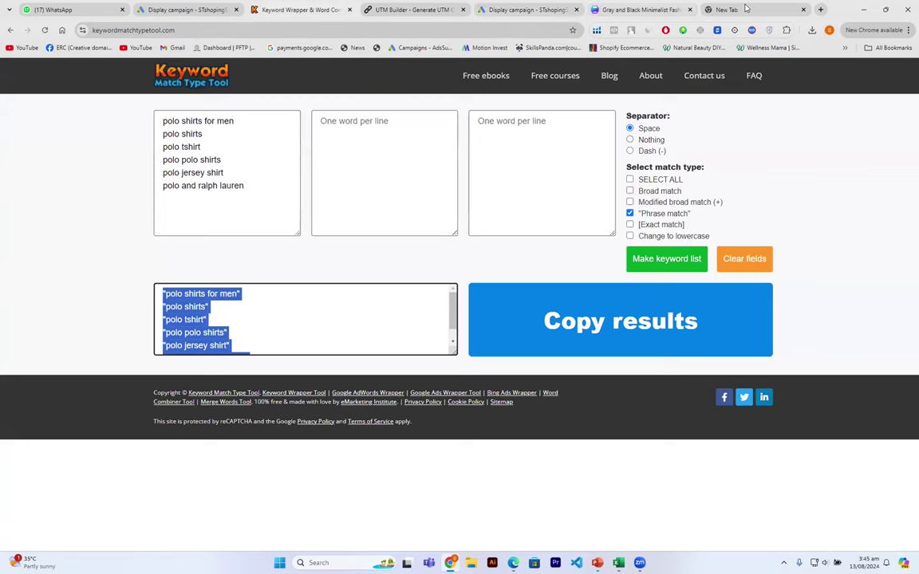
# Step: Search Google for "chatgpt" in the empty browser tab, open OpenAI's Introducing ChatGPT page and start ChatGPT from there
pyautogui.hotkey('ctrl', '9')
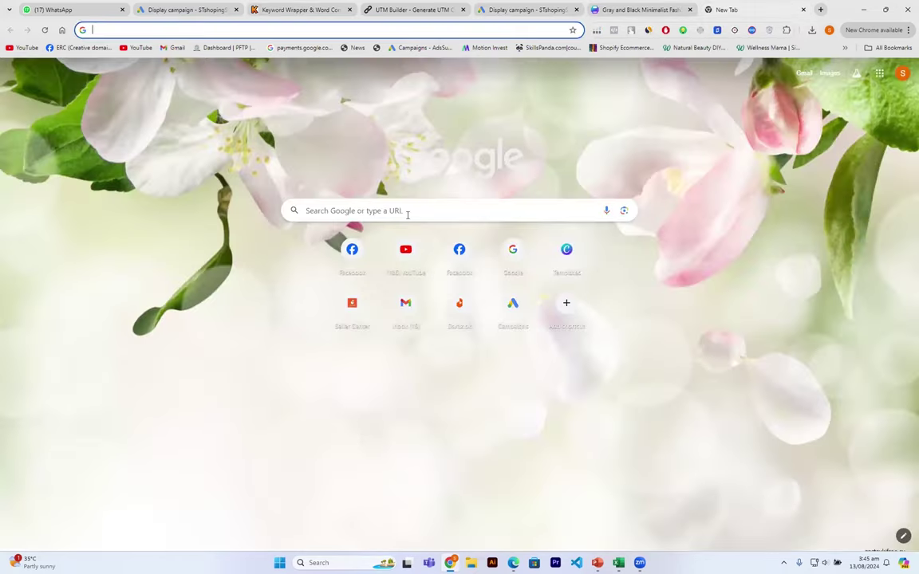
pyautogui.click(407, 215)
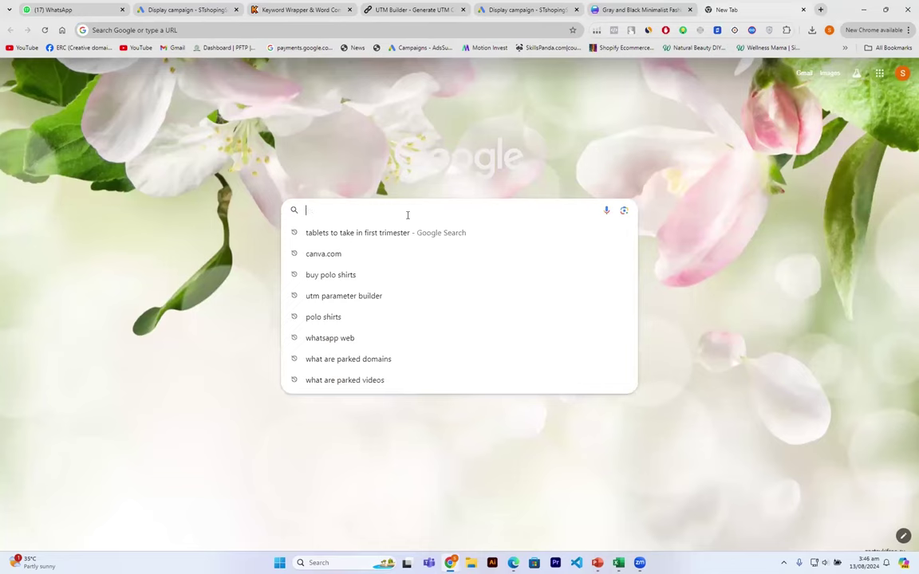
pyautogui.write('chatgp')
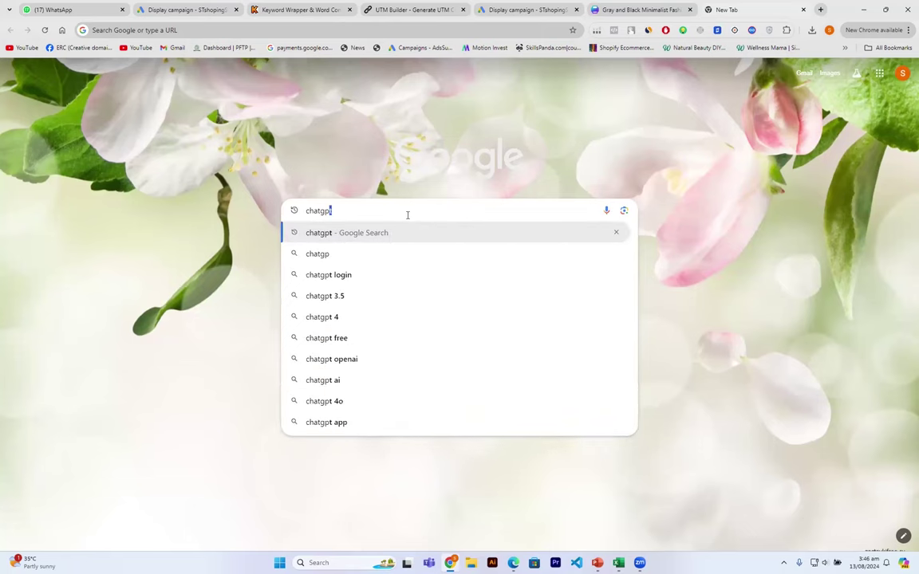
pyautogui.write('t')
pyautogui.press('Return')
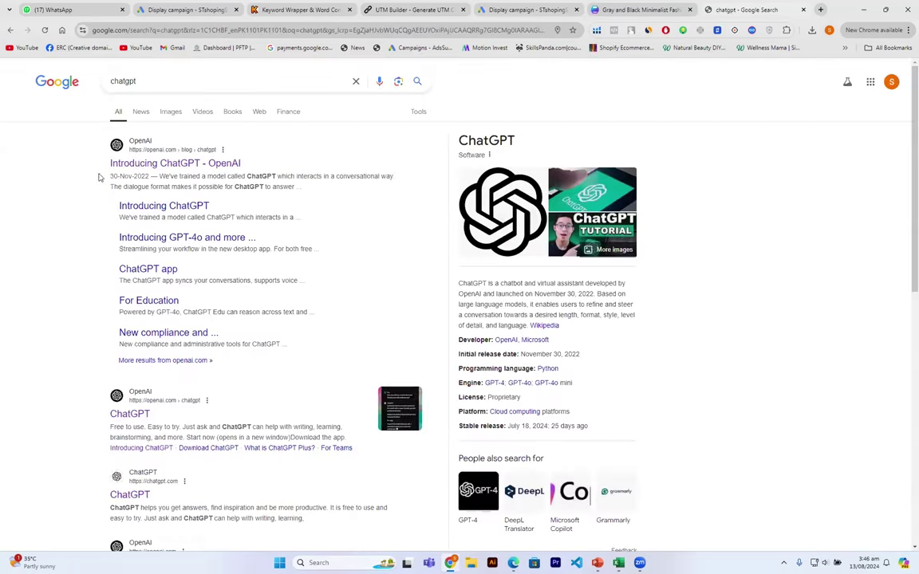
pyautogui.click(125, 159)
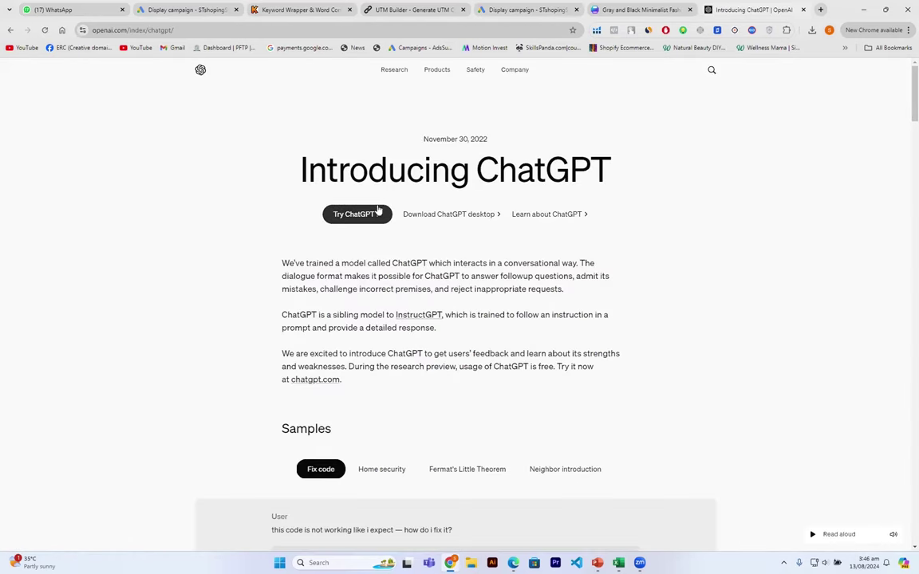
pyautogui.click(357, 214)
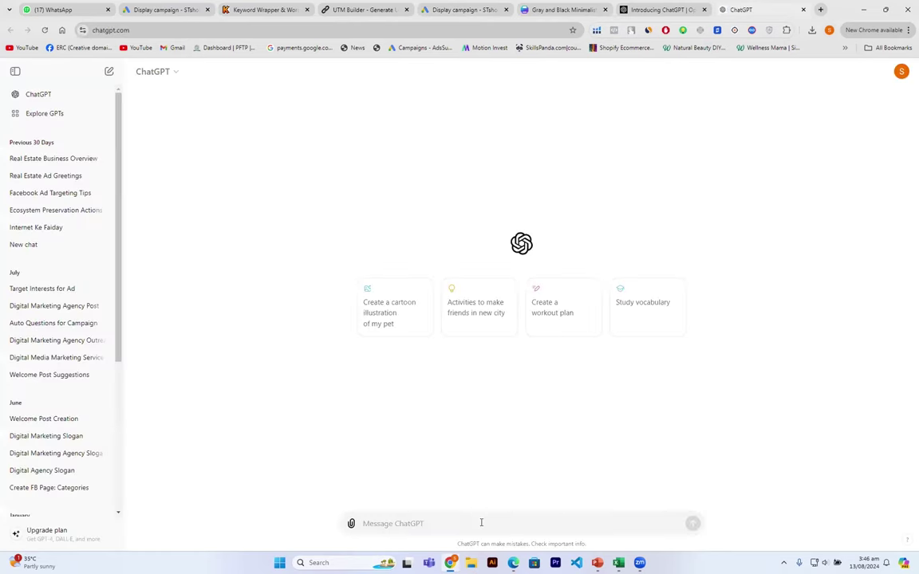
# Step: Write the prompt "i want to sale polo shirts through google ads. give me 5 short headlines using key words:"
pyautogui.click(481, 523)
pyautogui.write('i')
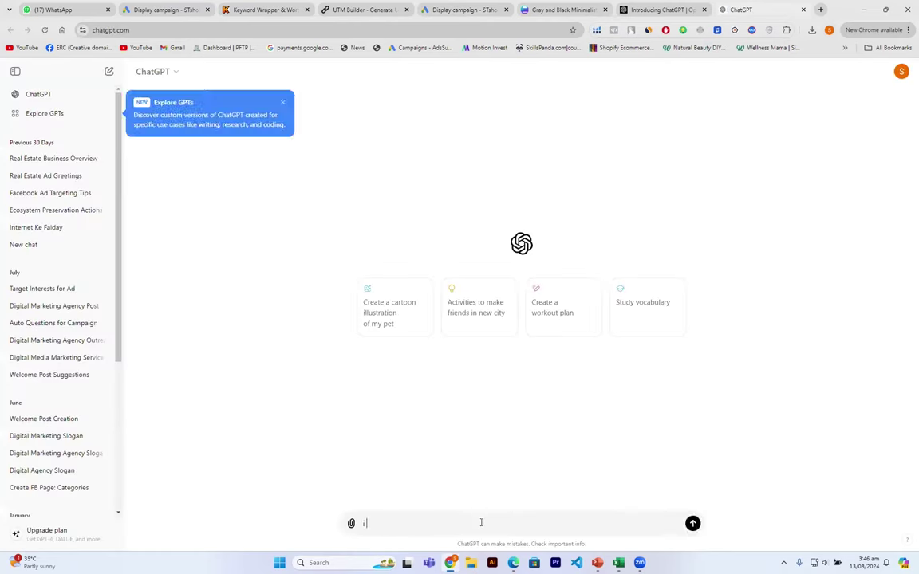
pyautogui.write(' wa')
pyautogui.write('nt to sal')
pyautogui.write('e ')
pyautogui.write('pop')
pyautogui.press('BackSpace')
pyautogui.write('lo sh')
pyautogui.write('irts in')
pyautogui.press('BackSpace')
pyautogui.press('BackSpace')
pyautogui.press('BackSpace')
pyautogui.write('through')
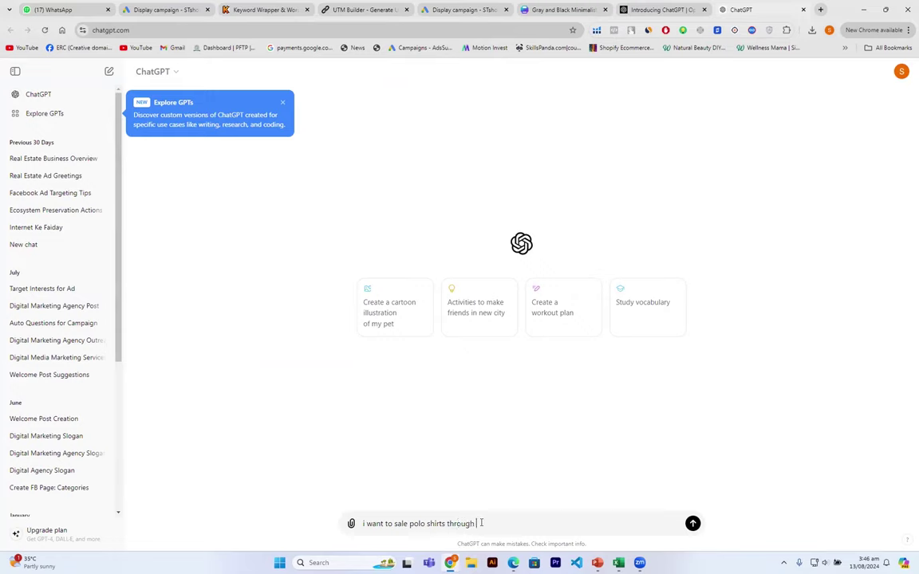
pyautogui.write(' google ads. give me 5 short he')
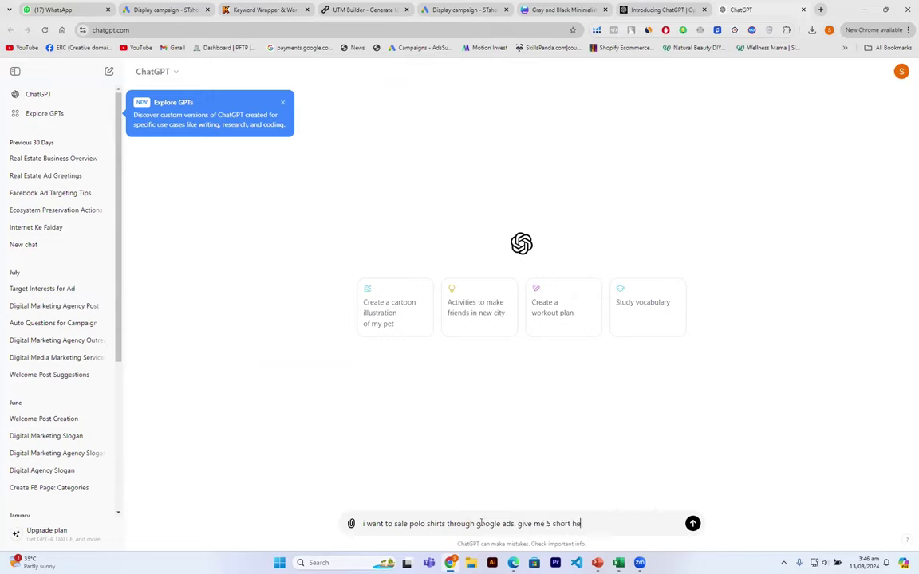
pyautogui.write('adlines using key')
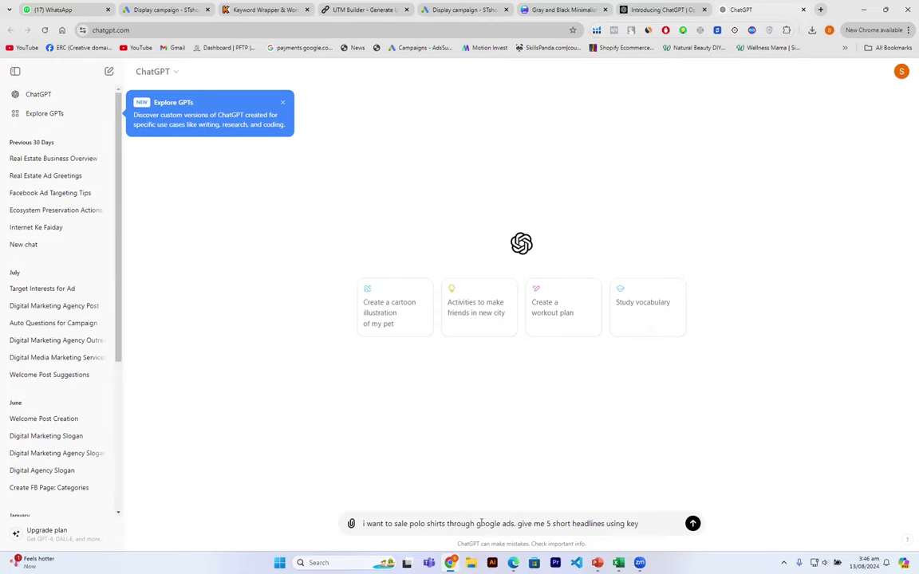
pyautogui.write(' words')
pyautogui.press('BackSpace')
pyautogui.write(':')
# Step: Add the phrase-match keywords "polo shirts for men", "polo shirts", "polo tshirt", "polo polo shirts", "polo jersey shirt" and "polo and ralph lauren", then submit the prompt
pyautogui.write('"polo shirts for men" "polo shirts" "polo tshirt" "polo polo shirts" "polo jersey shirt" "polo and ralph lauren"')
pyautogui.press('Return')
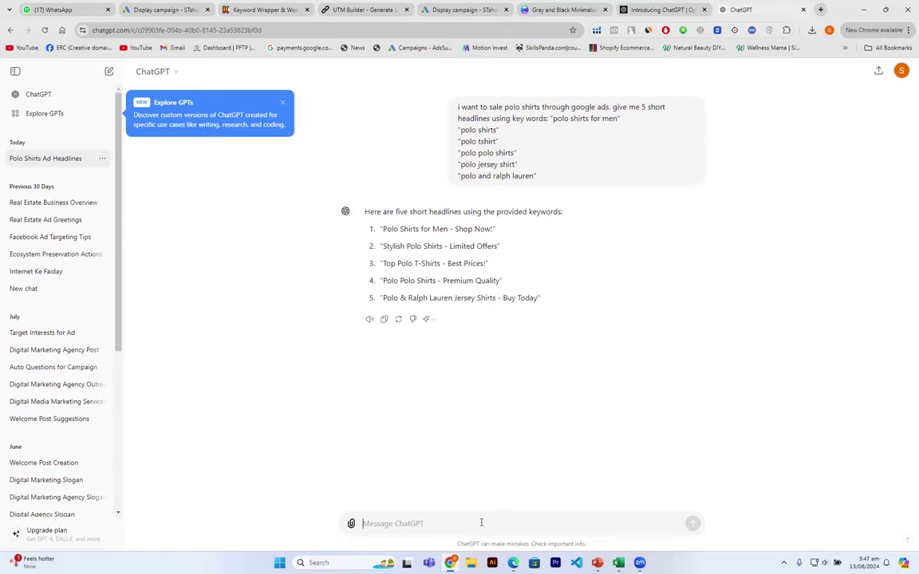
pyautogui.click(481, 523)
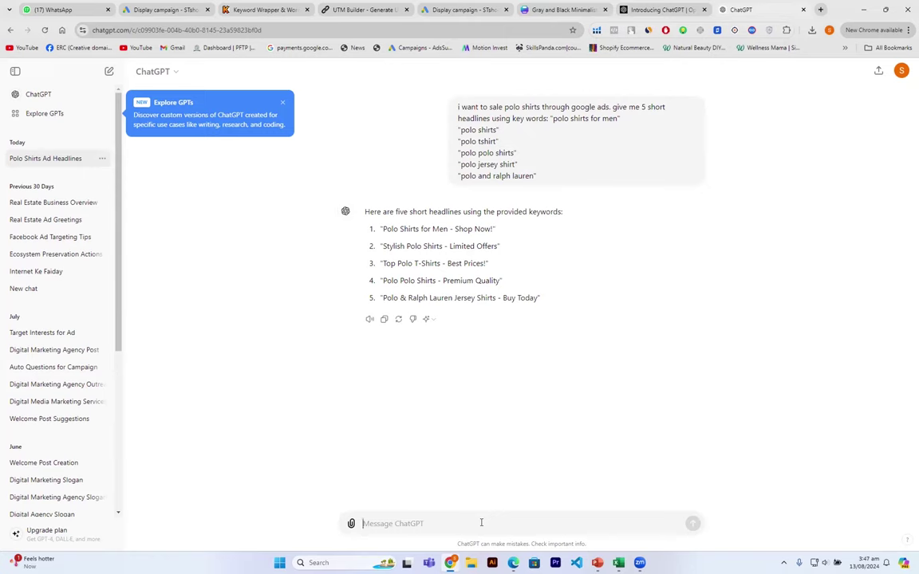